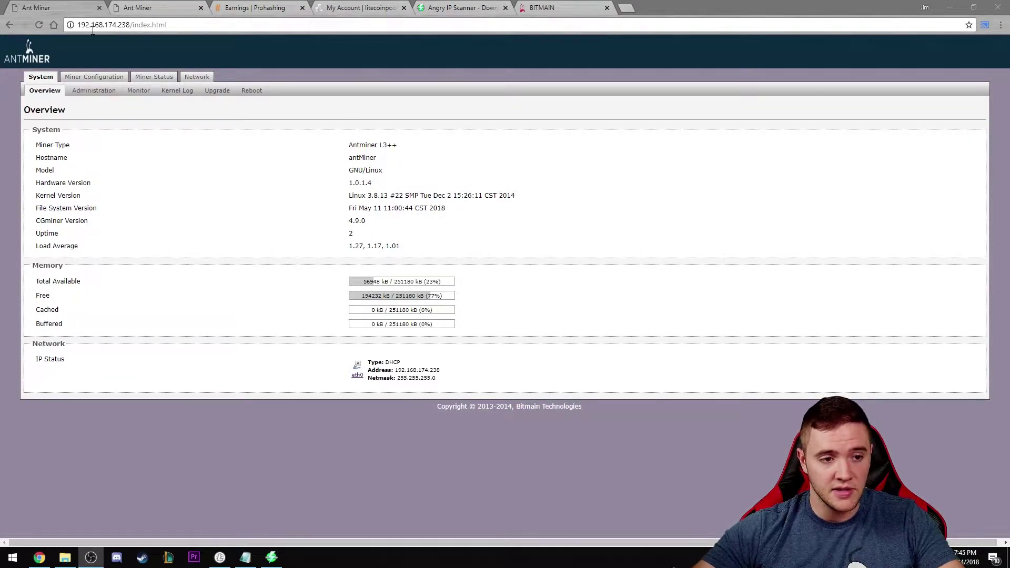
Highlight the miner's IP address 192.168.174.238 in the address bar.
{"action": "left_click", "coordinate": [132, 25]}
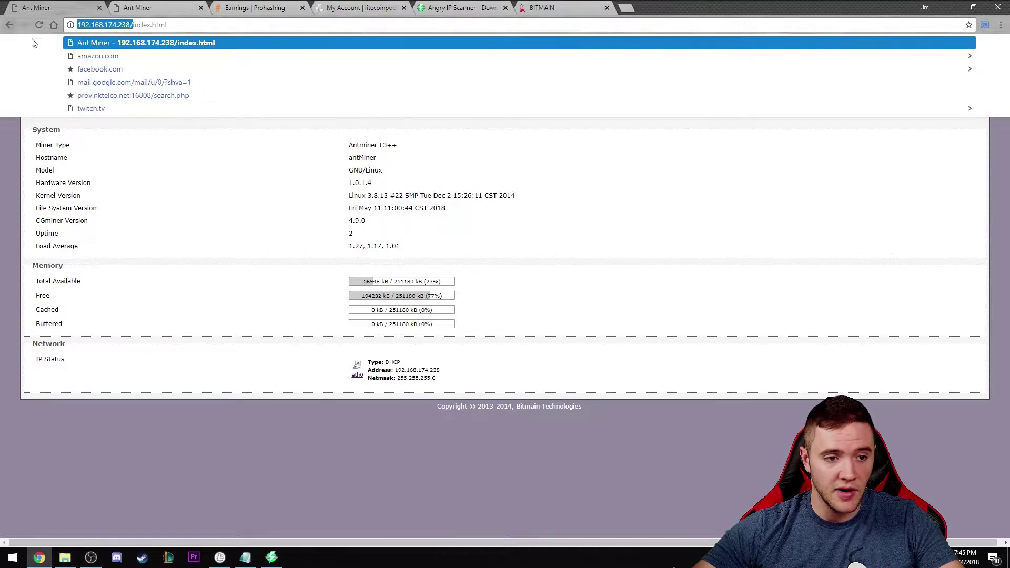
{"action": "left_click_drag", "start_coordinate": [131, 25], "coordinate": [47, 21]}
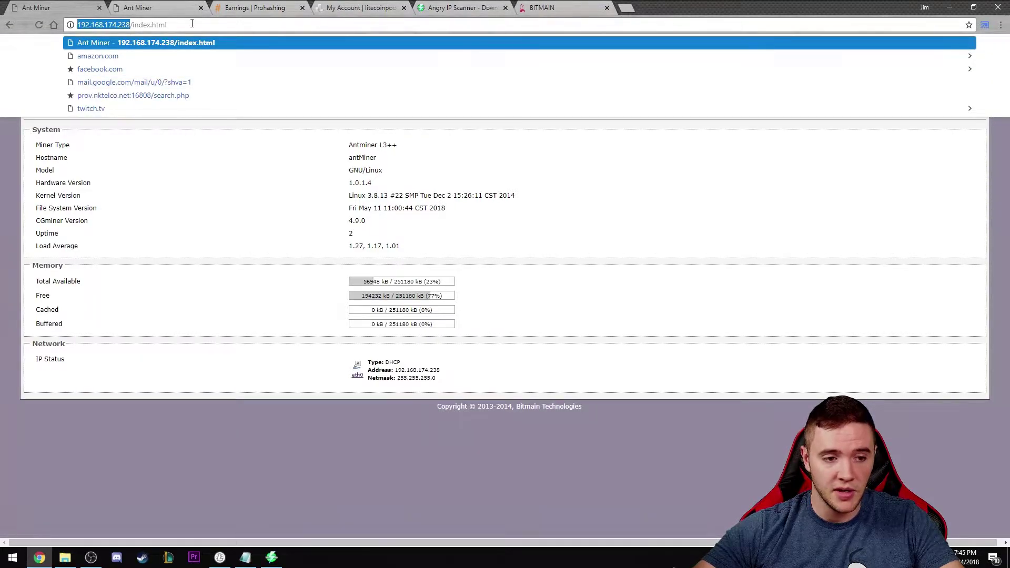
{"action": "left_click", "coordinate": [258, 248]}
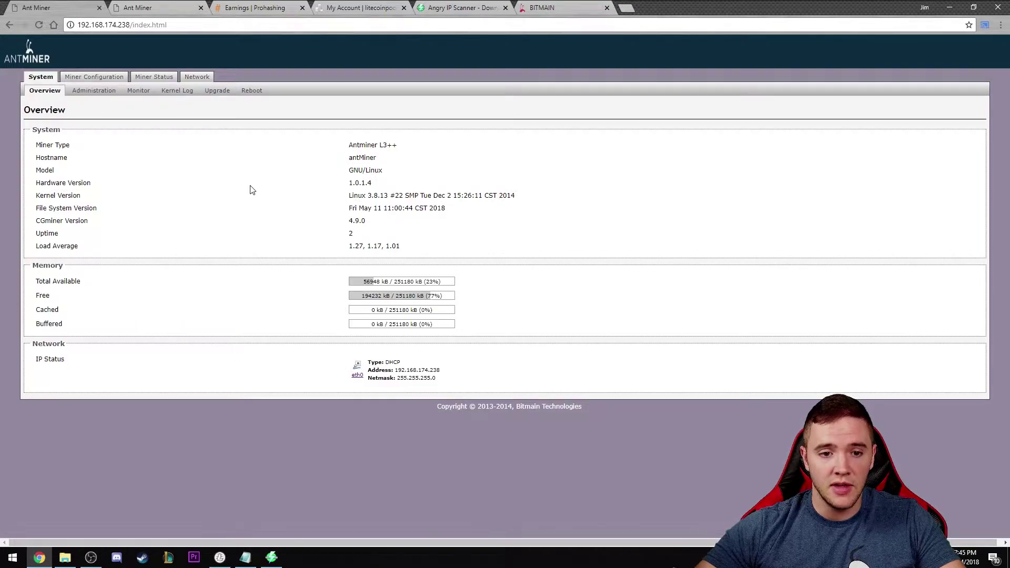
On the Angry IP Scanner site, expand the Mac OS X and Windows download sections.
{"action": "left_click", "coordinate": [451, 8]}
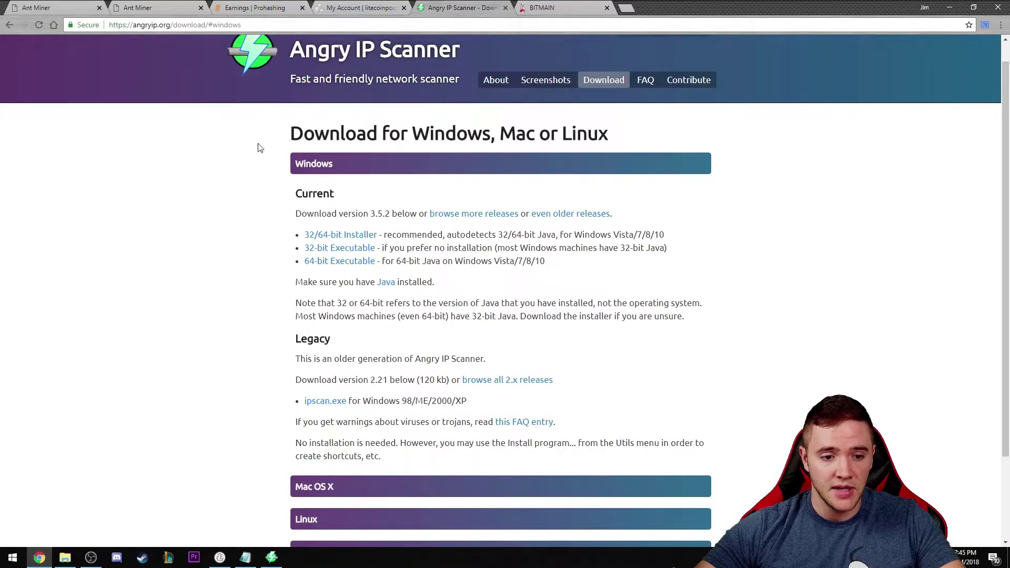
{"action": "scroll", "coordinate": [250, 164], "scroll_direction": "up", "scroll_amount": 1}
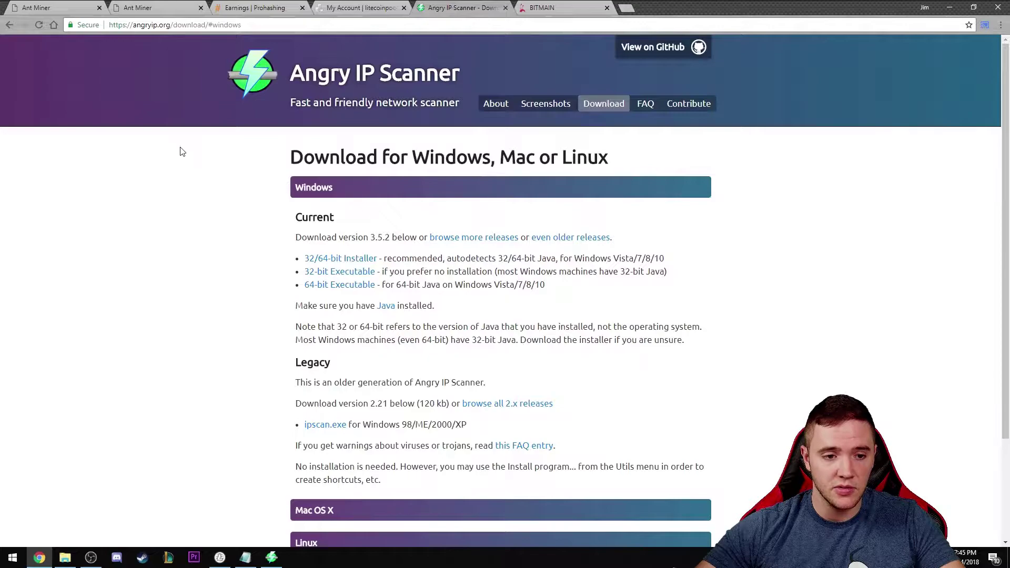
{"action": "left_click", "coordinate": [268, 84]}
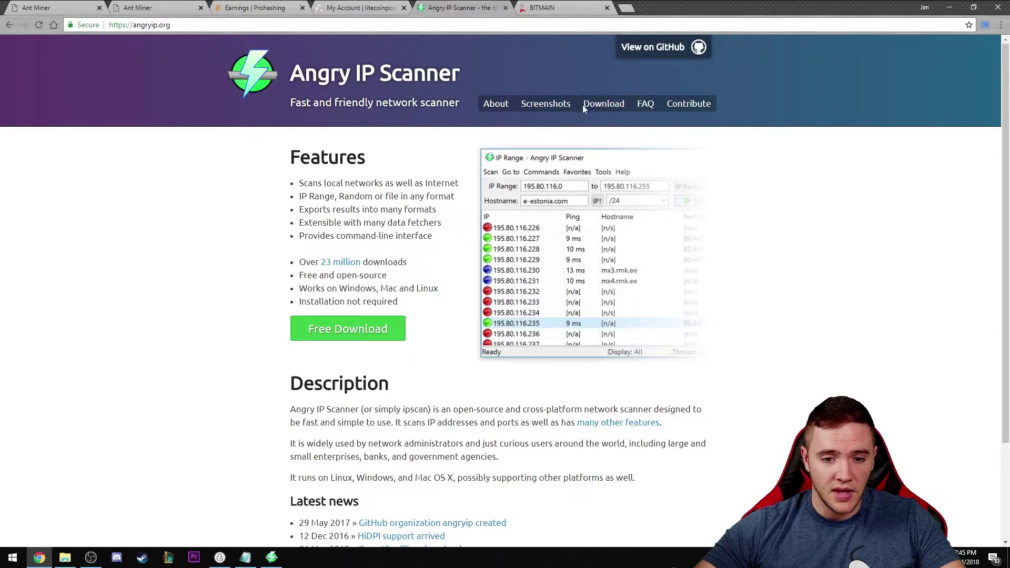
{"action": "left_click", "coordinate": [583, 106]}
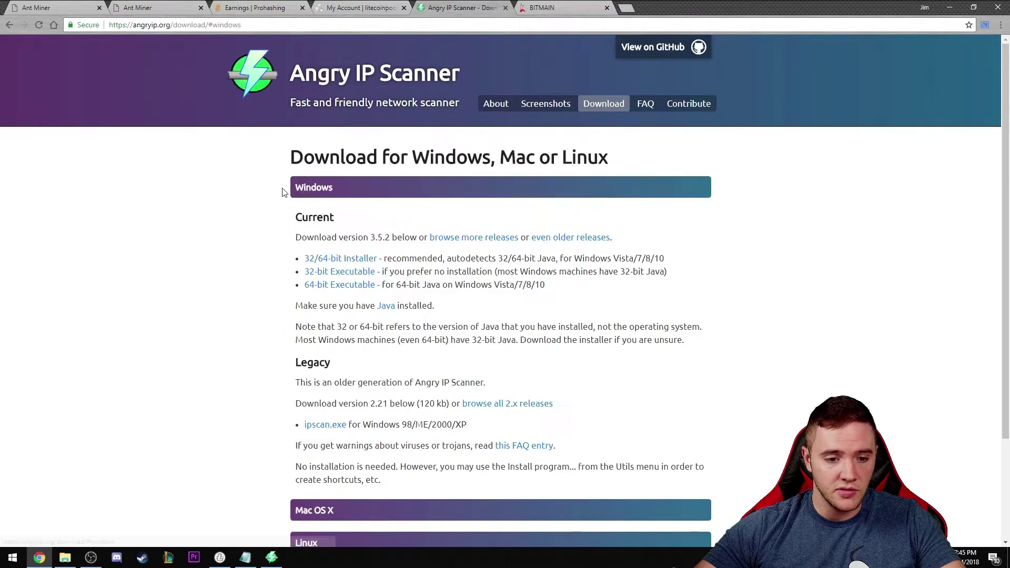
{"action": "scroll", "coordinate": [273, 221], "scroll_direction": "down", "scroll_amount": 1}
{"action": "left_click", "coordinate": [310, 458]}
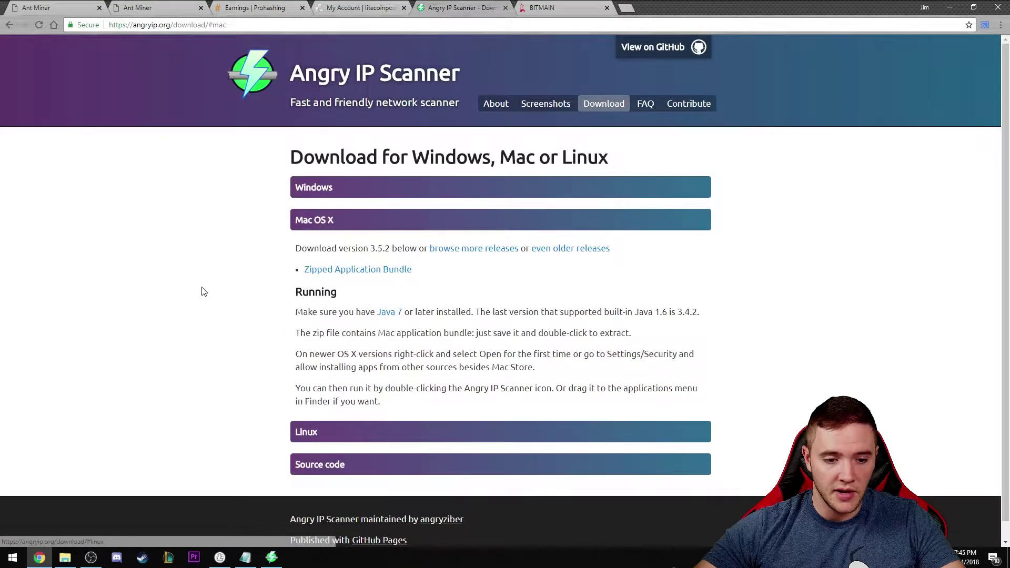
{"action": "left_click", "coordinate": [329, 196]}
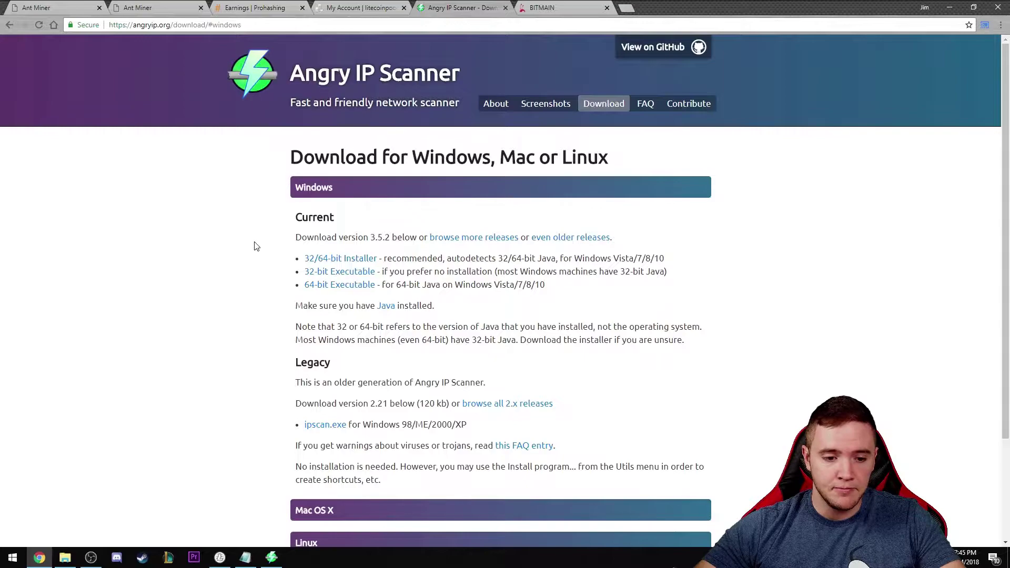
Close the running Angry IP Scanner and relaunch it from the Start menu search ('ang').
{"action": "left_click", "coordinate": [271, 557]}
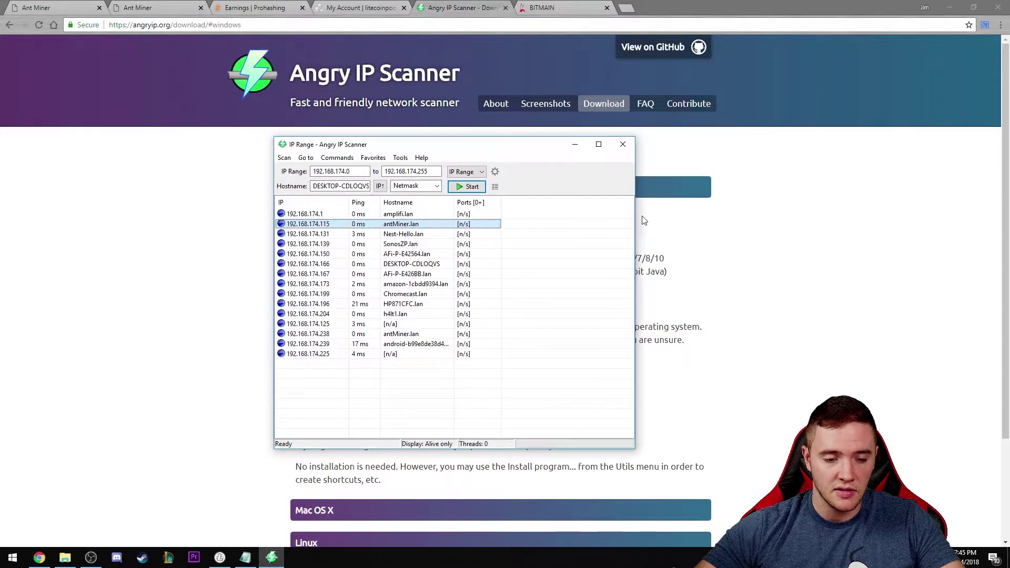
{"action": "left_click", "coordinate": [623, 144]}
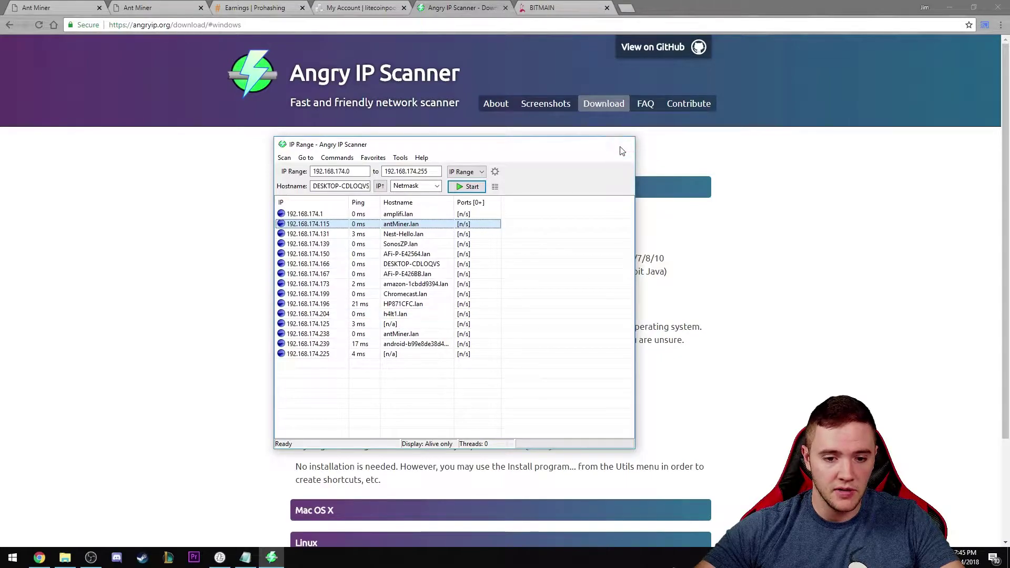
{"action": "left_click", "coordinate": [16, 559]}
{"action": "type", "text": "ang"}
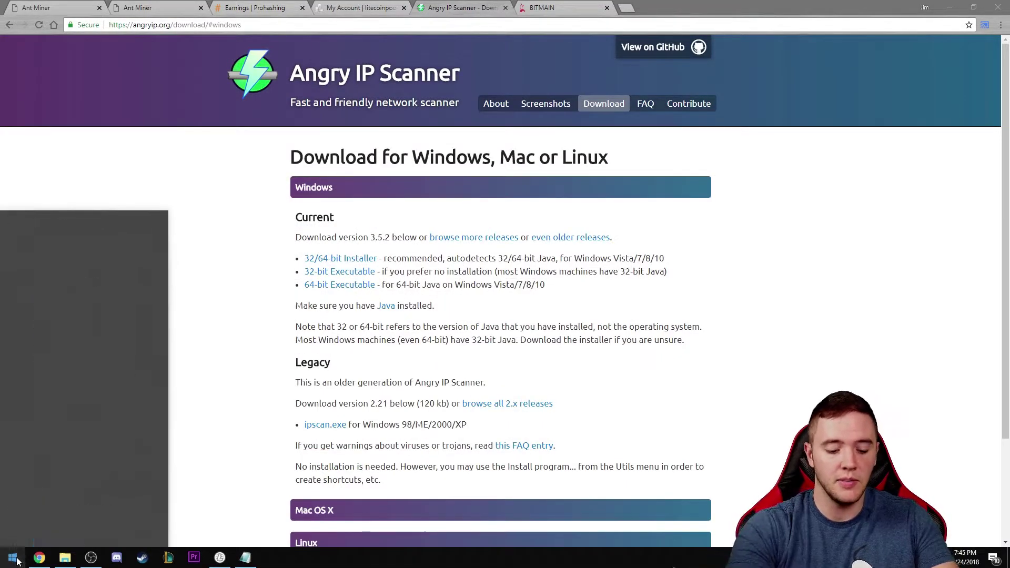
{"action": "key", "text": "Return"}
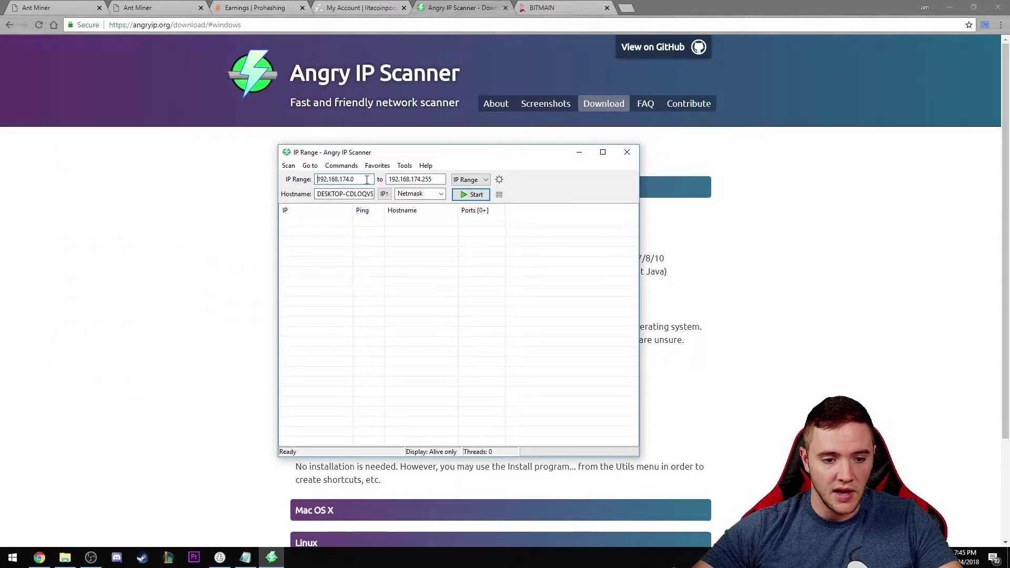
Check the IP range fields, 192.168.174.0 to 192.168.174.255.
{"action": "left_click_drag", "start_coordinate": [355, 179], "coordinate": [317, 179]}
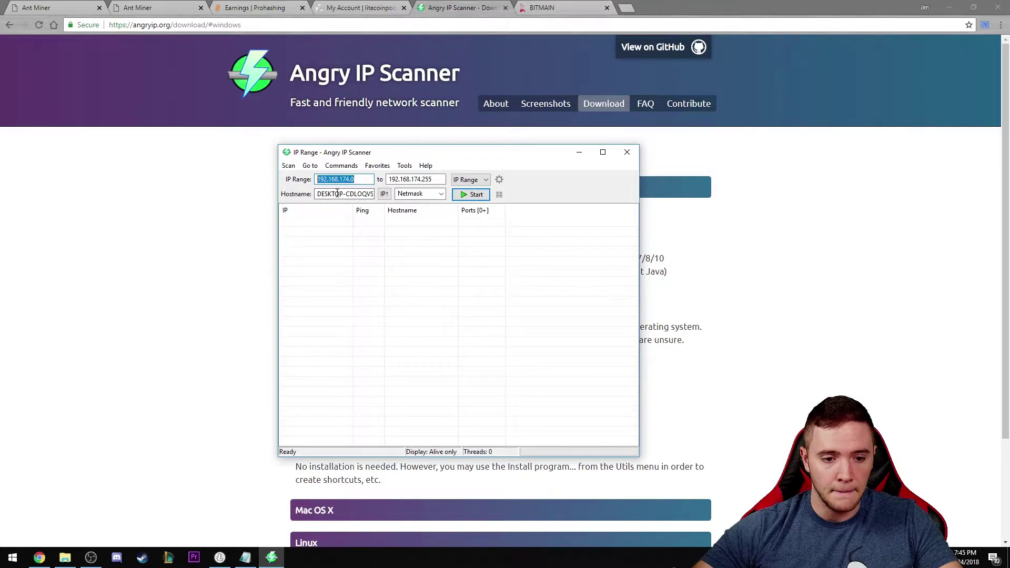
{"action": "left_click", "coordinate": [365, 179]}
{"action": "left_click_drag", "start_coordinate": [434, 179], "coordinate": [275, 177]}
{"action": "left_click", "coordinate": [438, 179]}
{"action": "left_click", "coordinate": [356, 179]}
{"action": "left_click", "coordinate": [363, 179]}
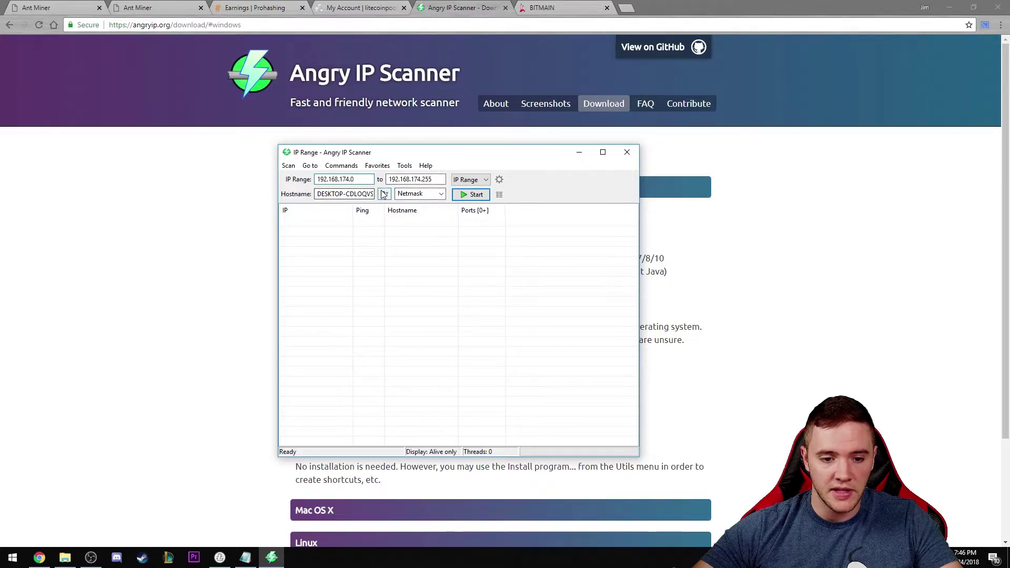
{"action": "left_click", "coordinate": [500, 181]}
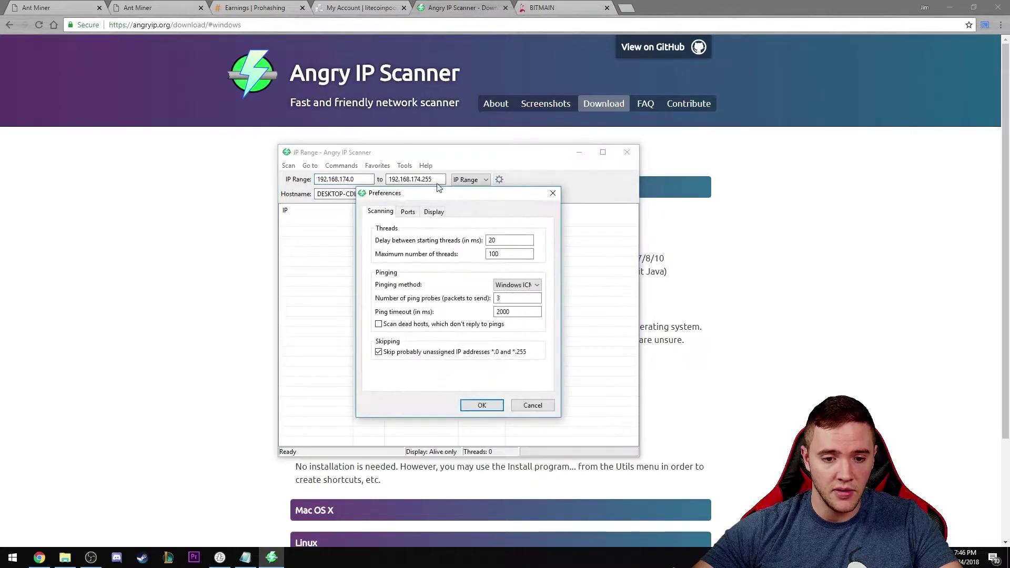
{"action": "left_click", "coordinate": [441, 216]}
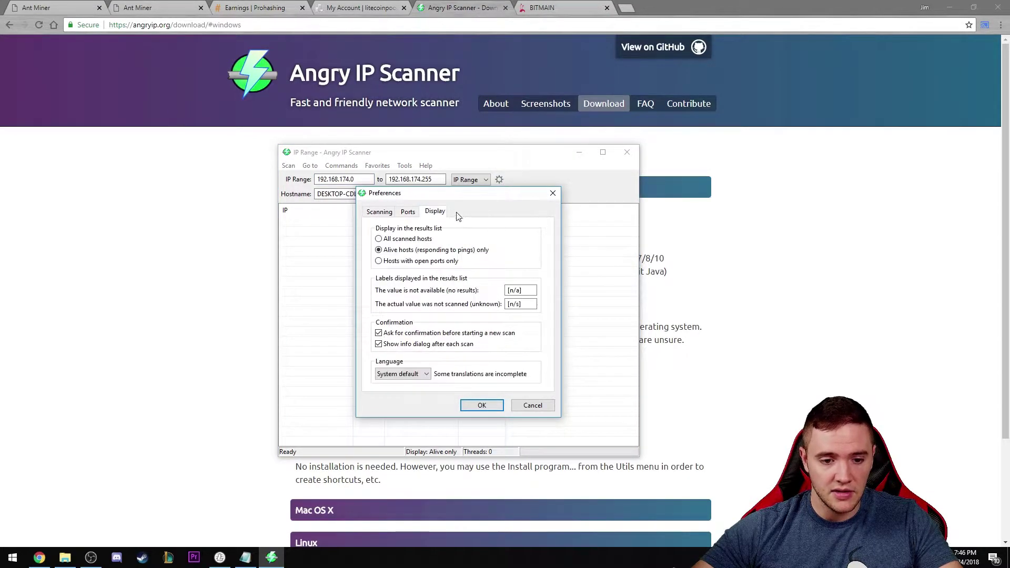
{"action": "left_click", "coordinate": [384, 239]}
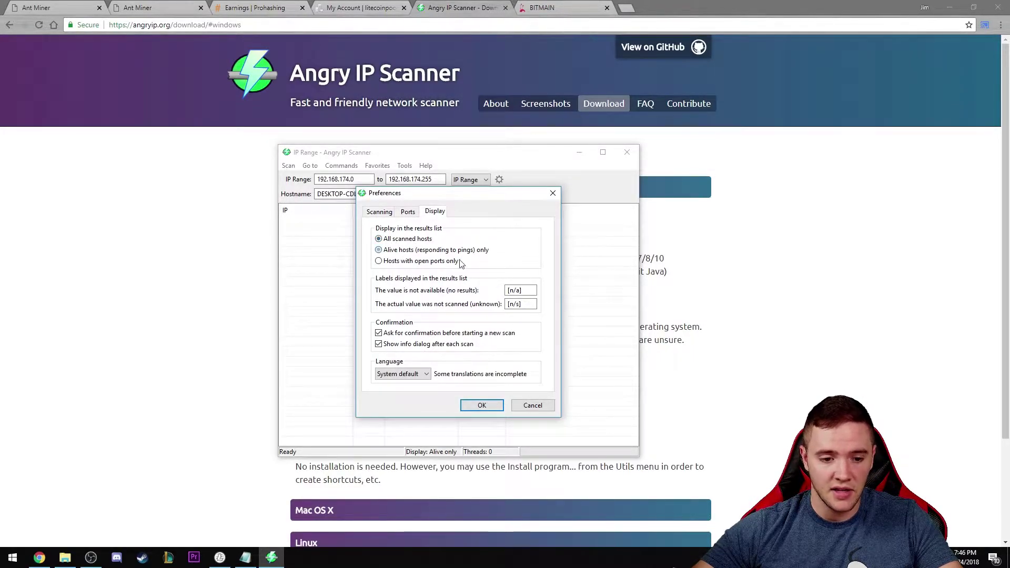
{"action": "left_click", "coordinate": [413, 250]}
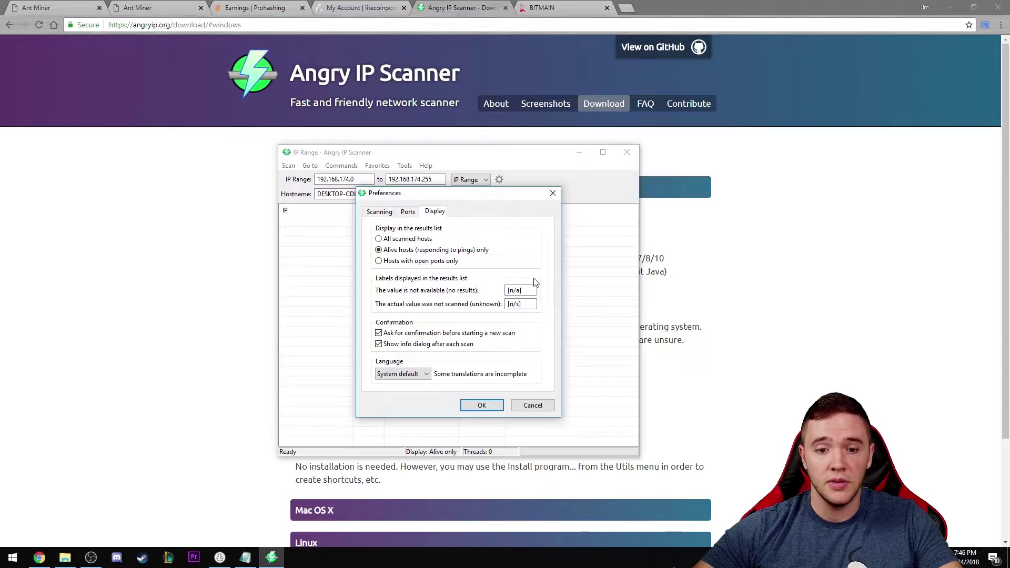
{"action": "left_click", "coordinate": [480, 406]}
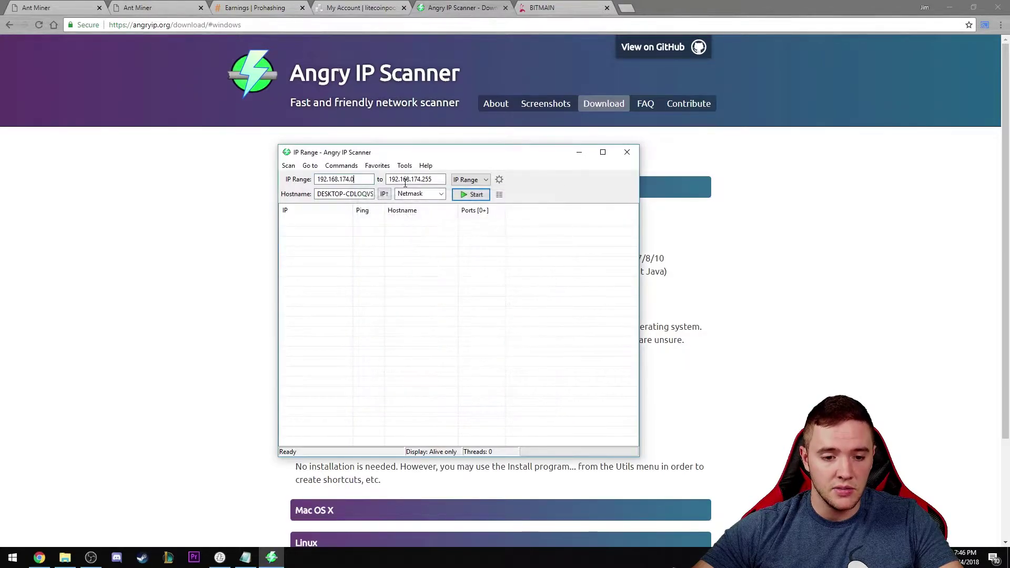
Scan the 192.168.174.x range and pick out the antMiner.lan hosts at .115 and .238.
{"action": "left_click", "coordinate": [476, 195]}
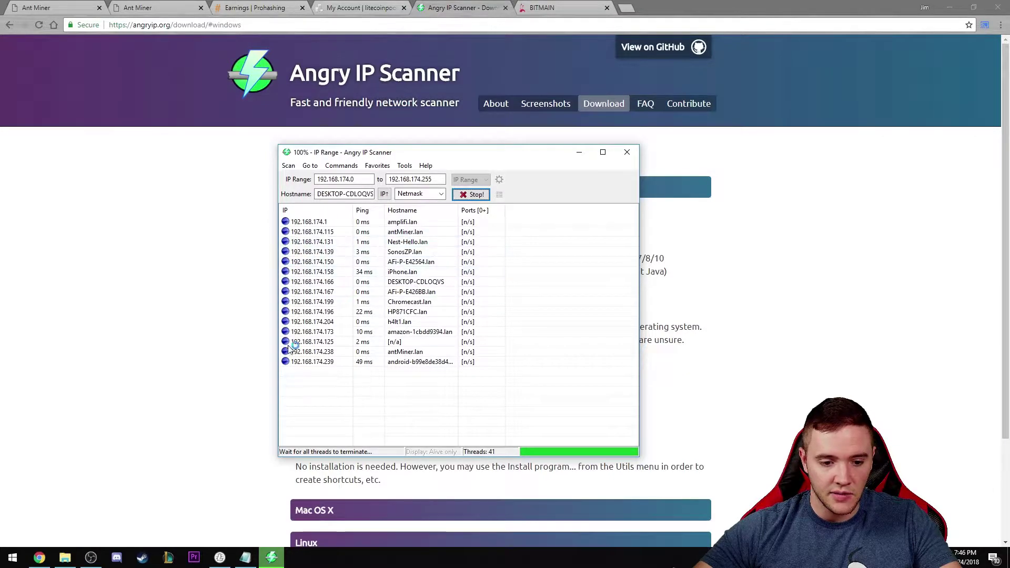
{"action": "left_click", "coordinate": [415, 353]}
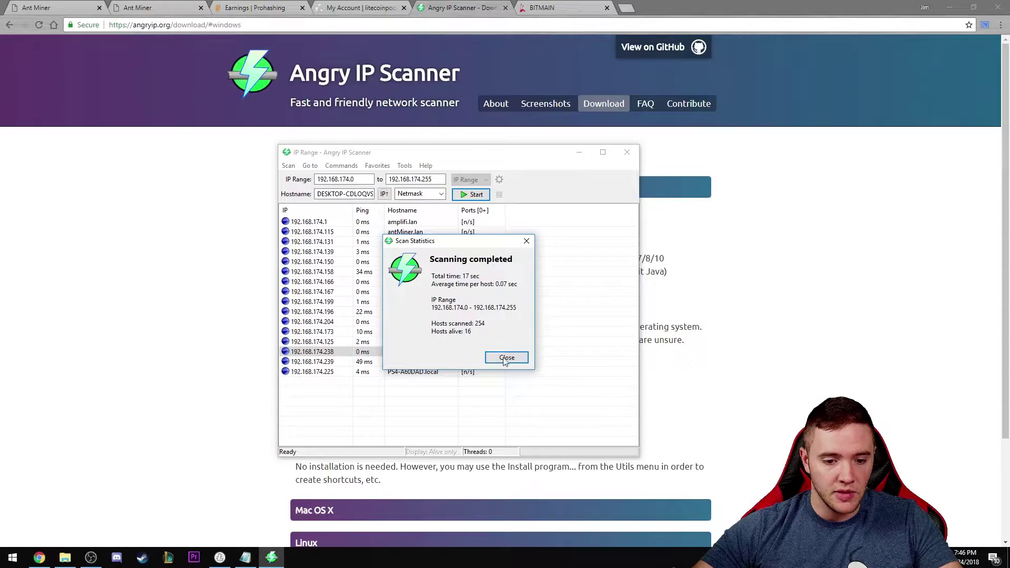
{"action": "left_click", "coordinate": [506, 357]}
{"action": "left_click", "coordinate": [411, 233]}
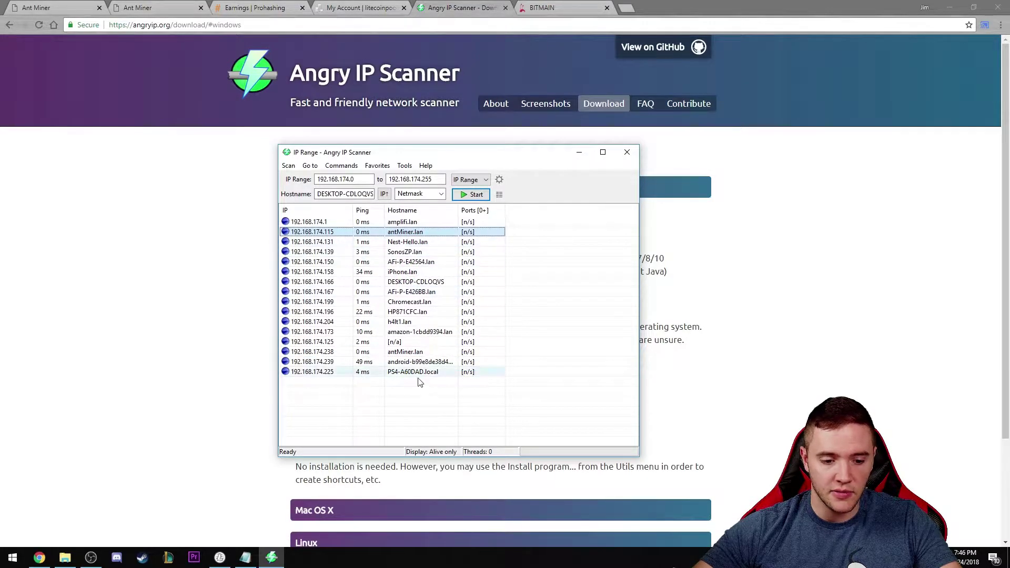
{"action": "left_click", "coordinate": [455, 354]}
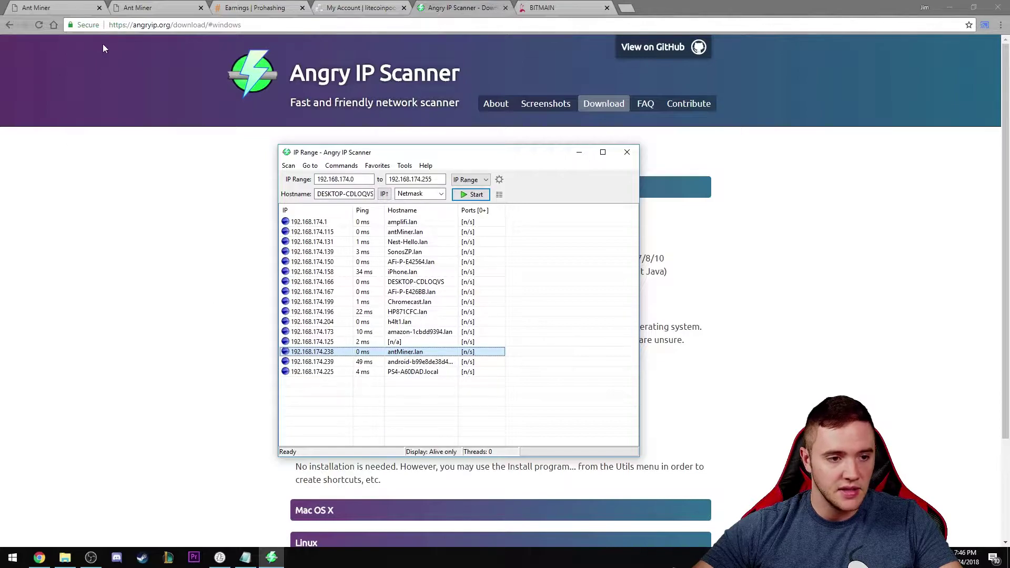
Return to the Ant Miner tab and confirm its address 192.168.174.238.
{"action": "left_click", "coordinate": [59, 6]}
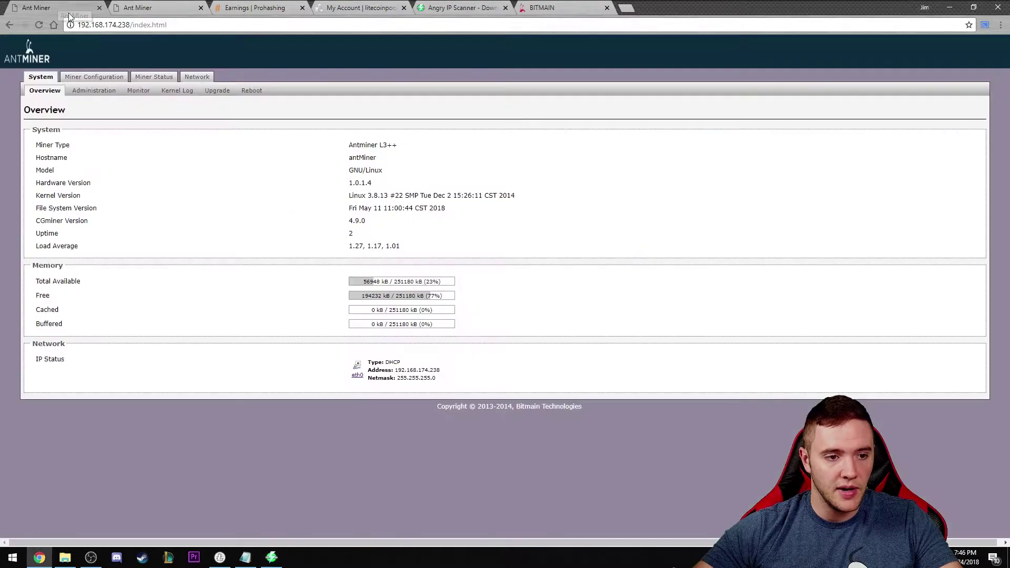
{"action": "left_click", "coordinate": [192, 26]}
{"action": "left_click", "coordinate": [160, 127]}
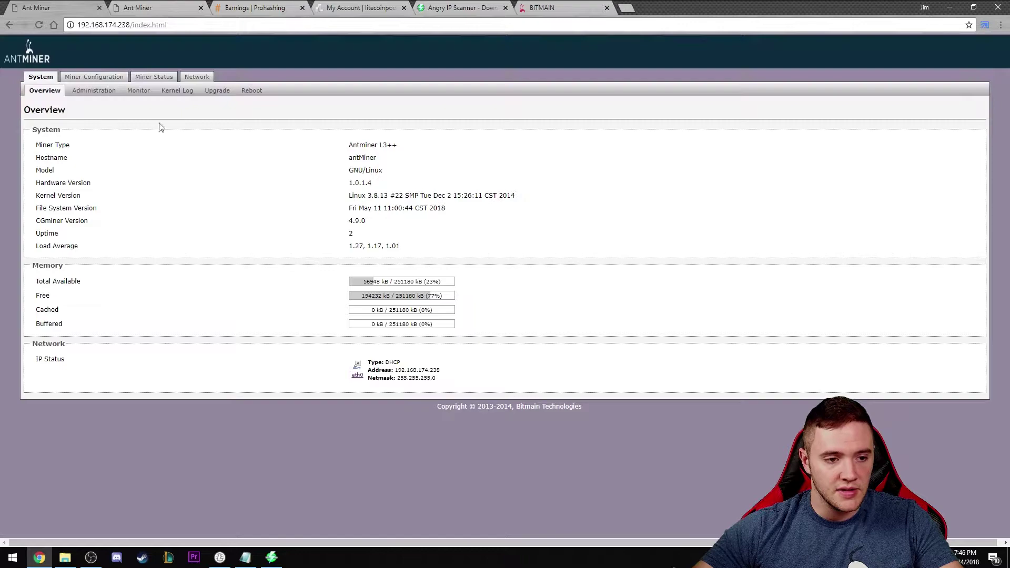
{"action": "left_click", "coordinate": [186, 26]}
{"action": "left_click", "coordinate": [172, 159]}
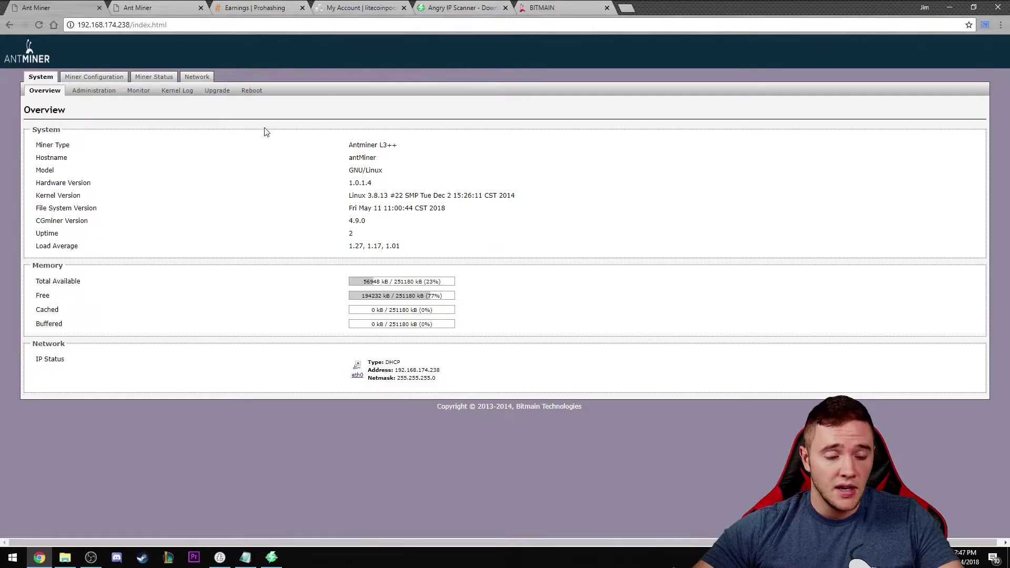
{"action": "left_click", "coordinate": [101, 97]}
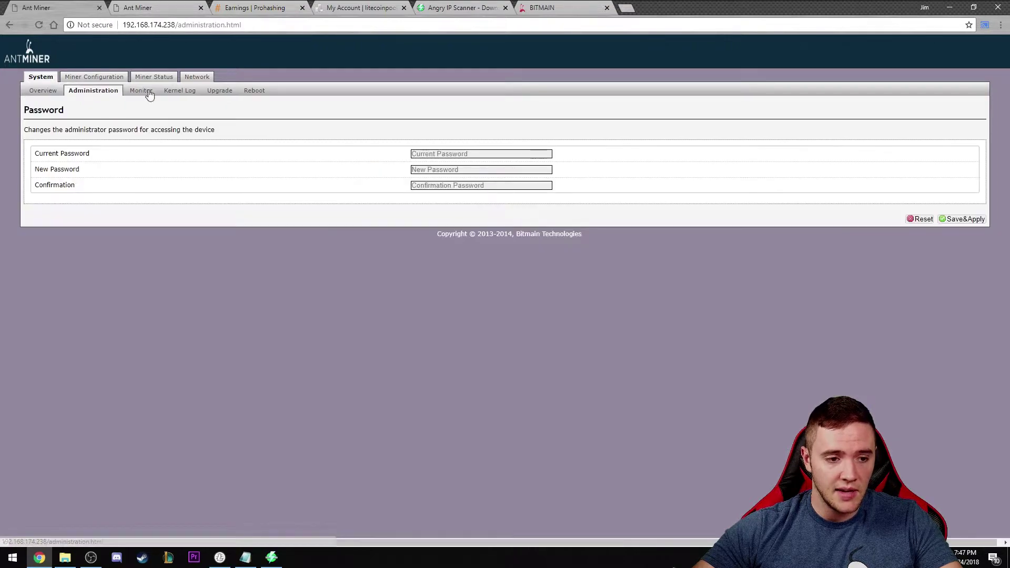
{"action": "left_click", "coordinate": [468, 154]}
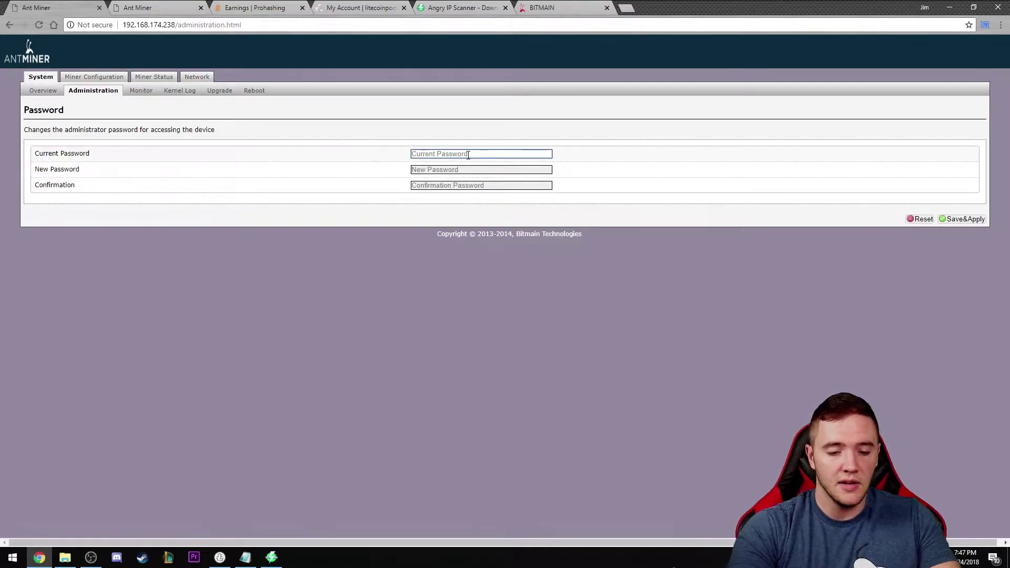
{"action": "type", "text": "root"}
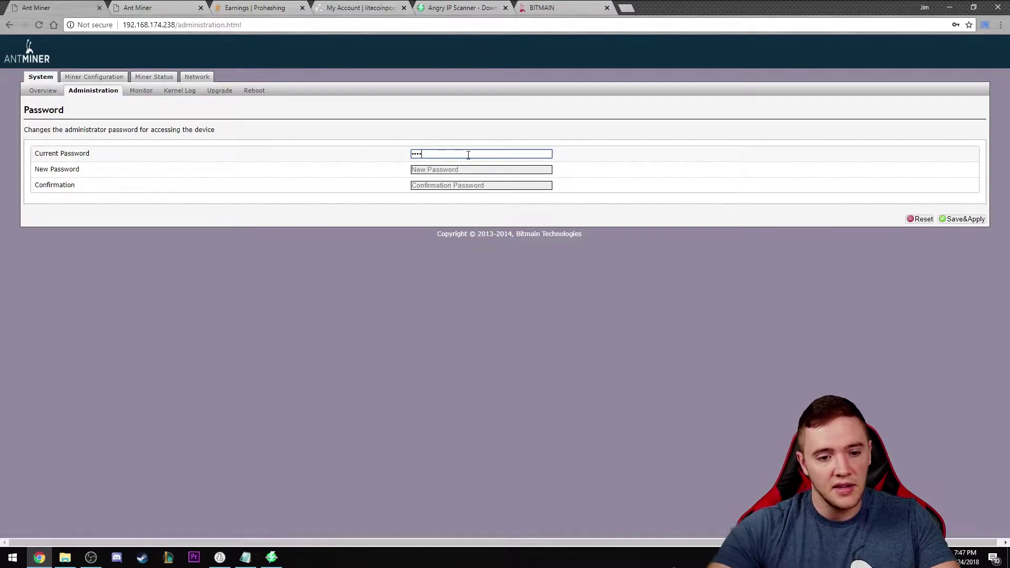
{"action": "left_click_drag", "start_coordinate": [468, 155], "coordinate": [307, 153]}
{"action": "key", "text": "BackSpace"}
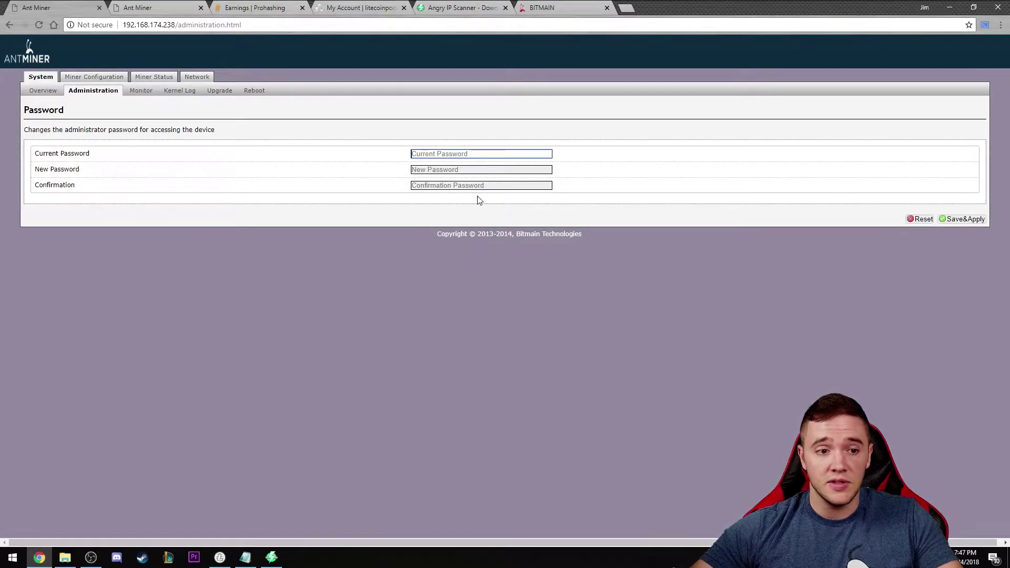
{"action": "left_click", "coordinate": [42, 90]}
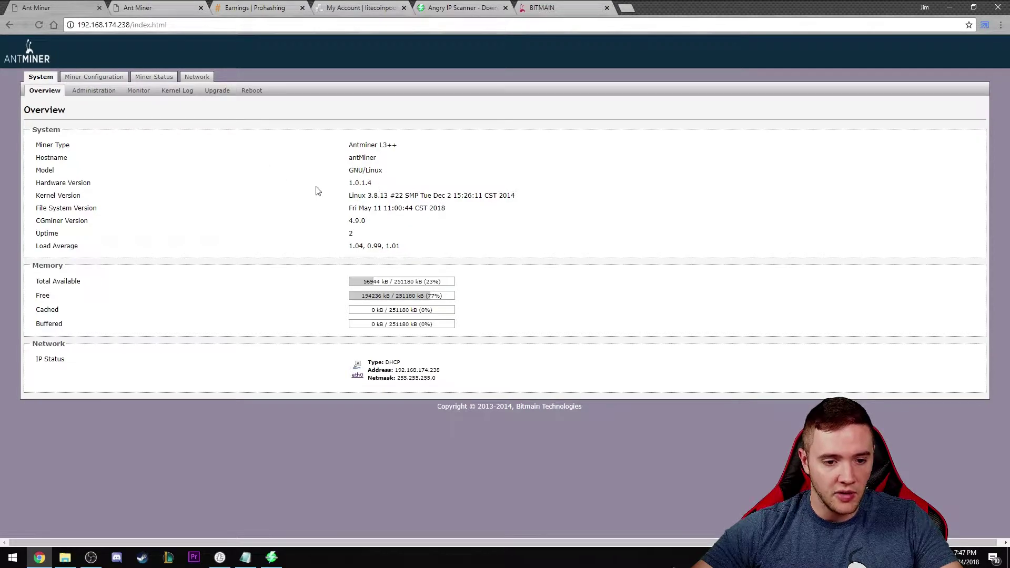
Note hardware version 1.0.1.4 and the file system version, then view Bitmain's L3++ firmware page.
{"action": "left_click_drag", "start_coordinate": [348, 182], "coordinate": [404, 183]}
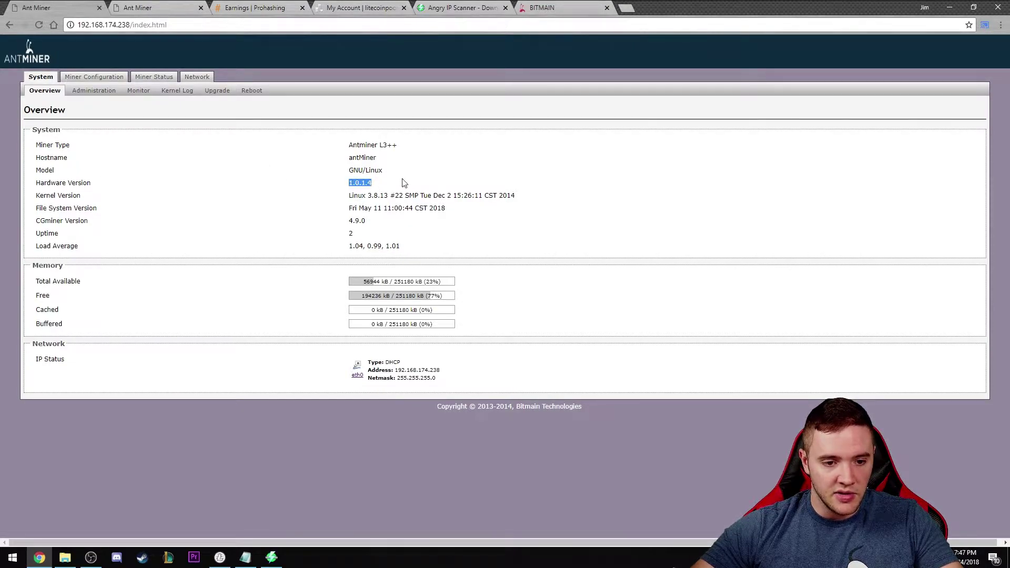
{"action": "left_click", "coordinate": [380, 182]}
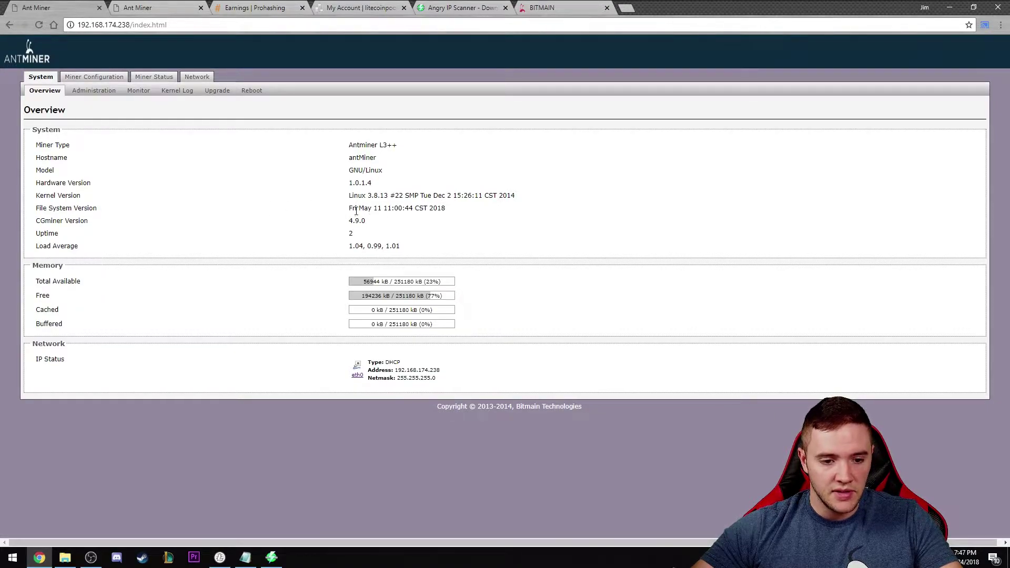
{"action": "left_click_drag", "start_coordinate": [350, 208], "coordinate": [396, 209]}
{"action": "left_click", "coordinate": [318, 209]}
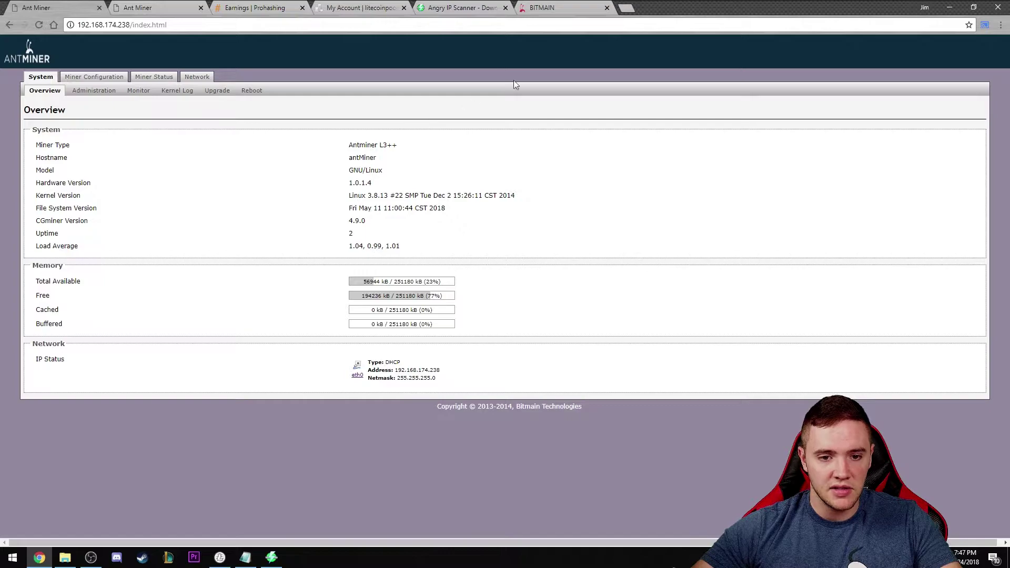
{"action": "left_click", "coordinate": [570, 8]}
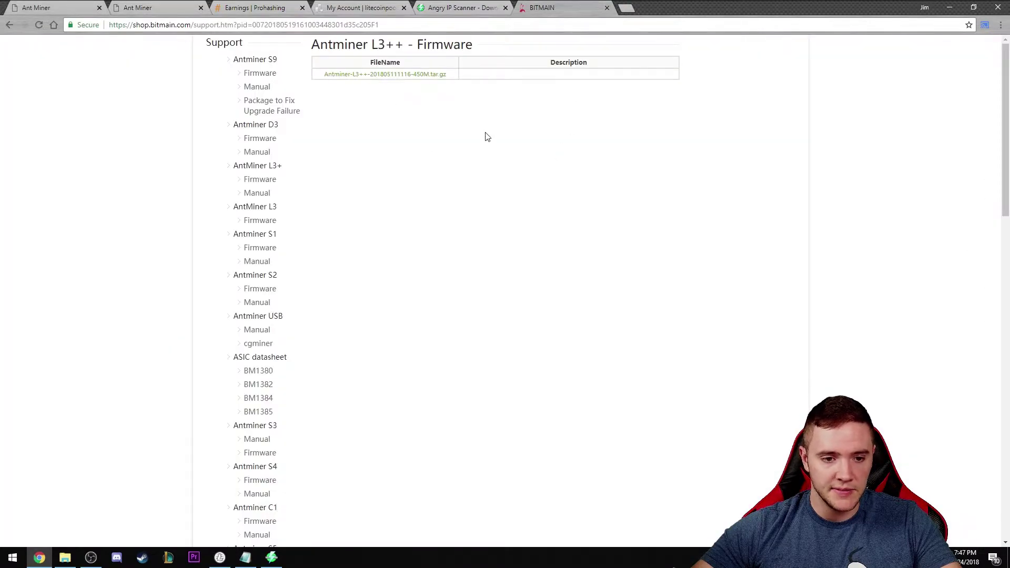
{"action": "left_click", "coordinate": [404, 25]}
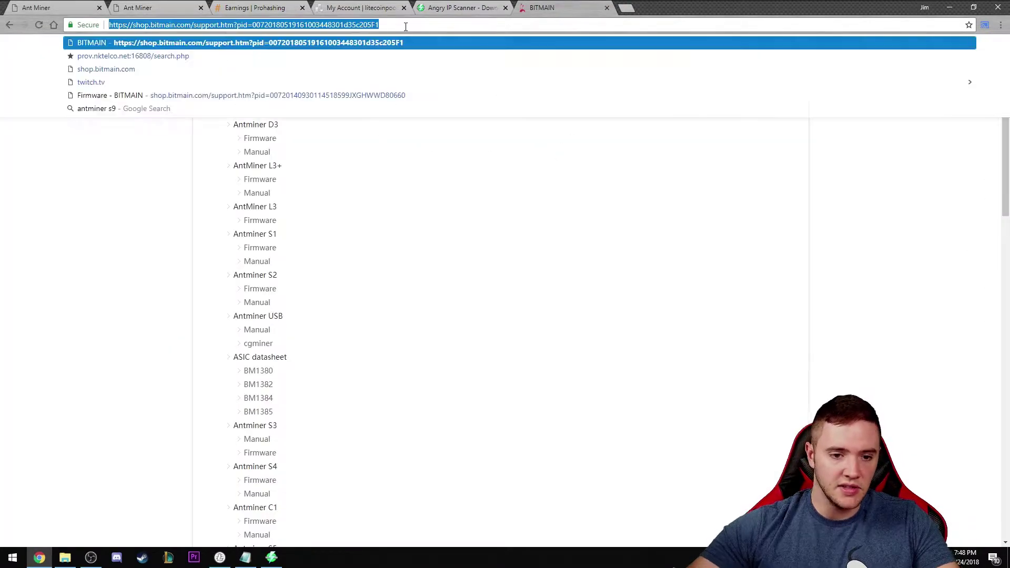
{"action": "type", "text": "shop"}
{"action": "key", "text": "BackSpace"}
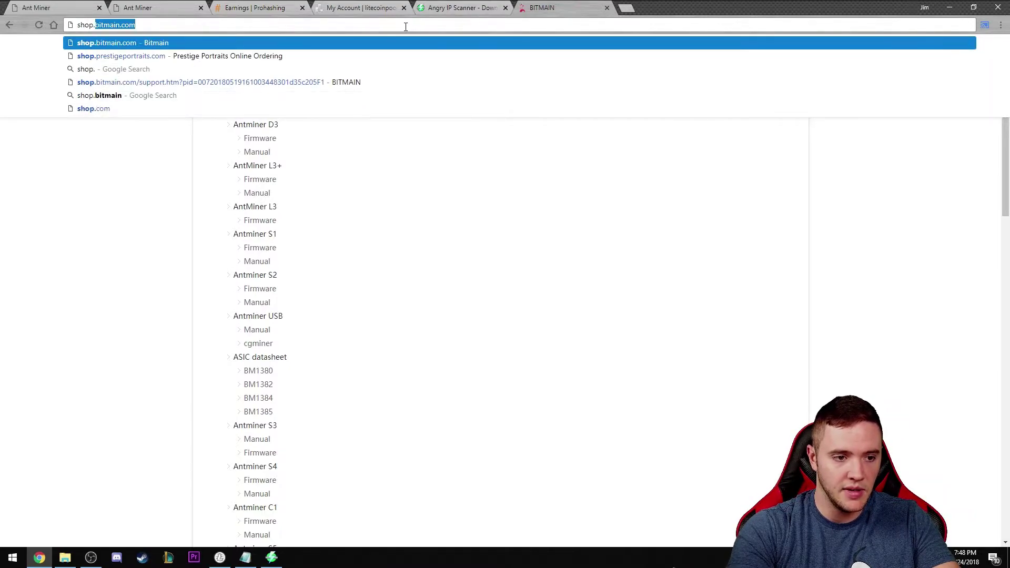
{"action": "key", "text": "Return"}
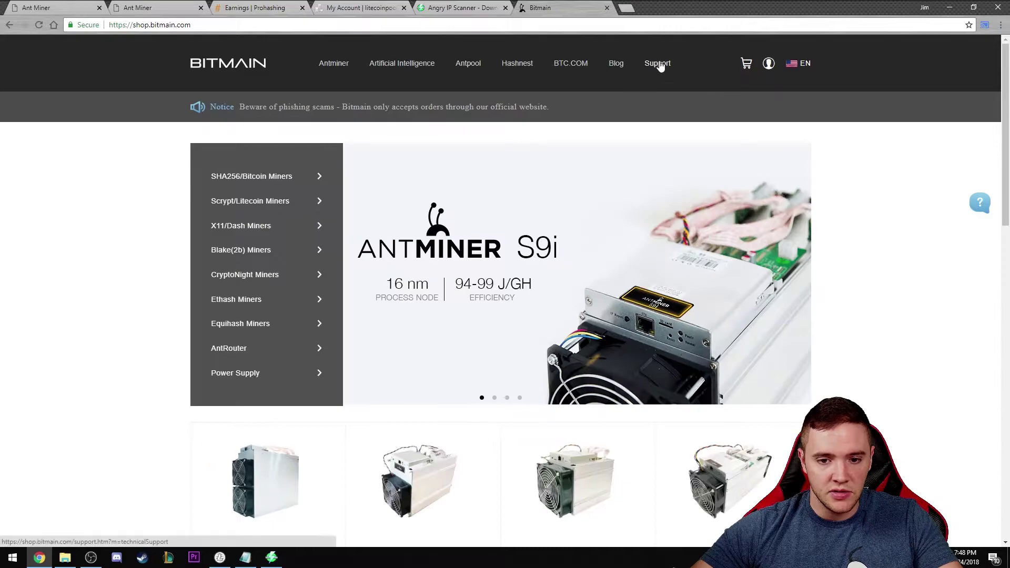
{"action": "left_click", "coordinate": [657, 63]}
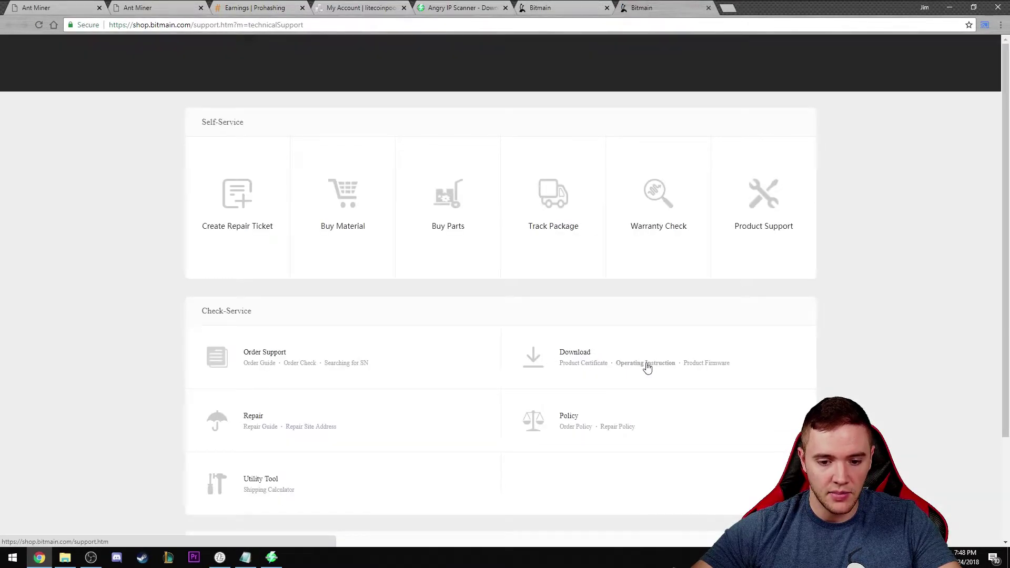
{"action": "left_click", "coordinate": [700, 365]}
{"action": "middle_click", "coordinate": [556, 5]}
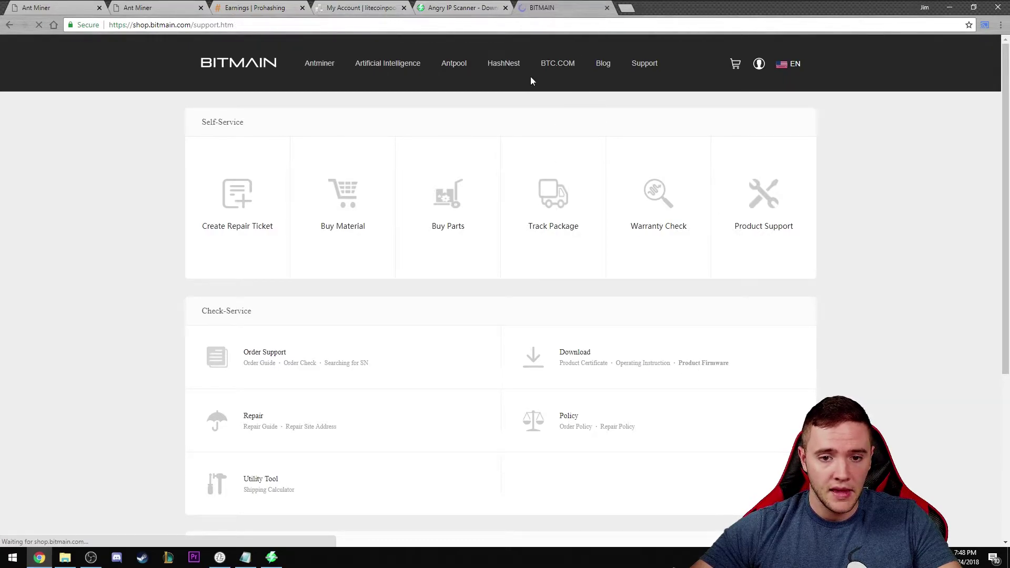
{"action": "scroll", "coordinate": [350, 275], "scroll_direction": "down", "scroll_amount": 13}
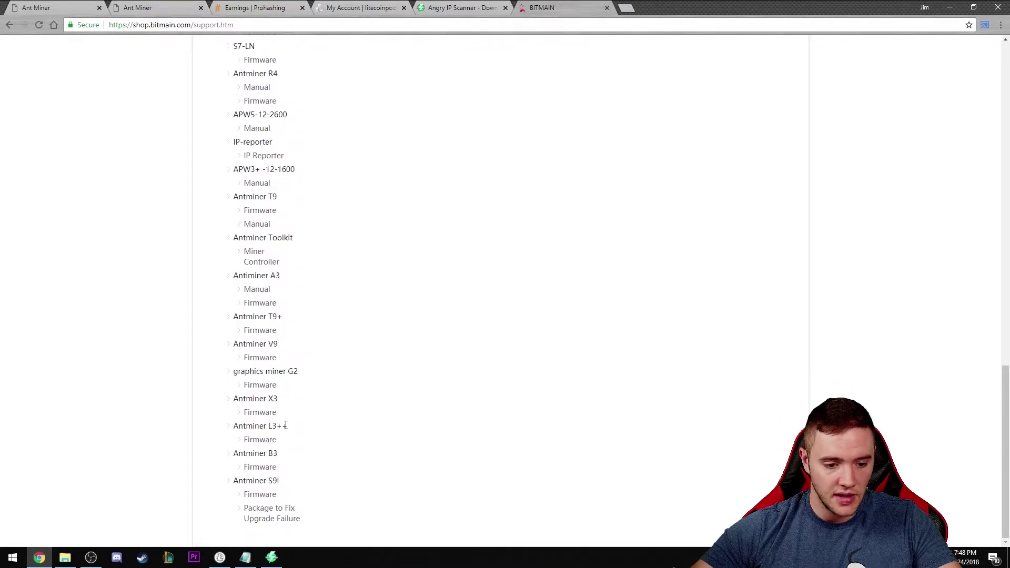
{"action": "left_click_drag", "start_coordinate": [245, 426], "coordinate": [275, 436]}
{"action": "left_click", "coordinate": [365, 430]}
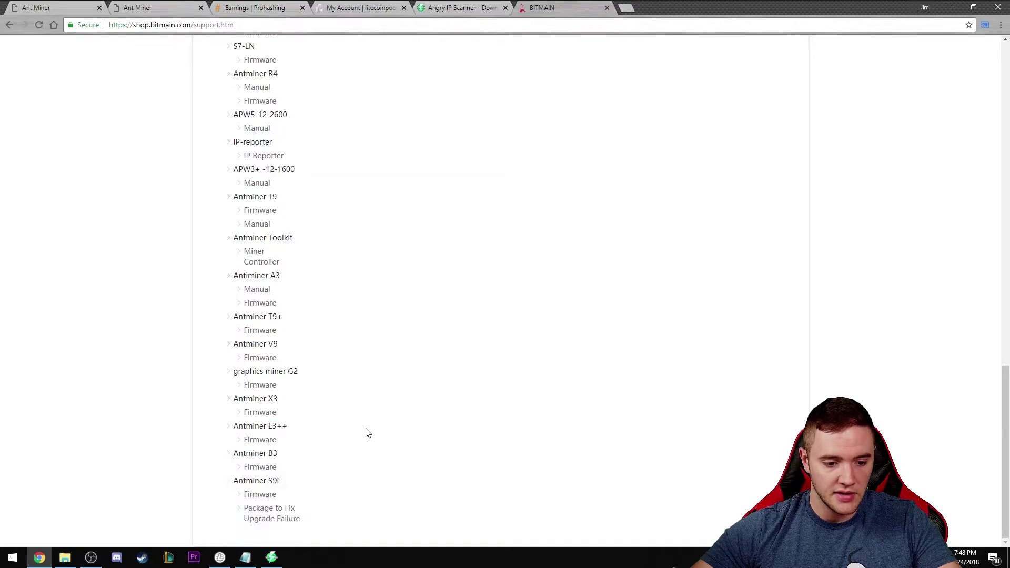
{"action": "left_click", "coordinate": [270, 442]}
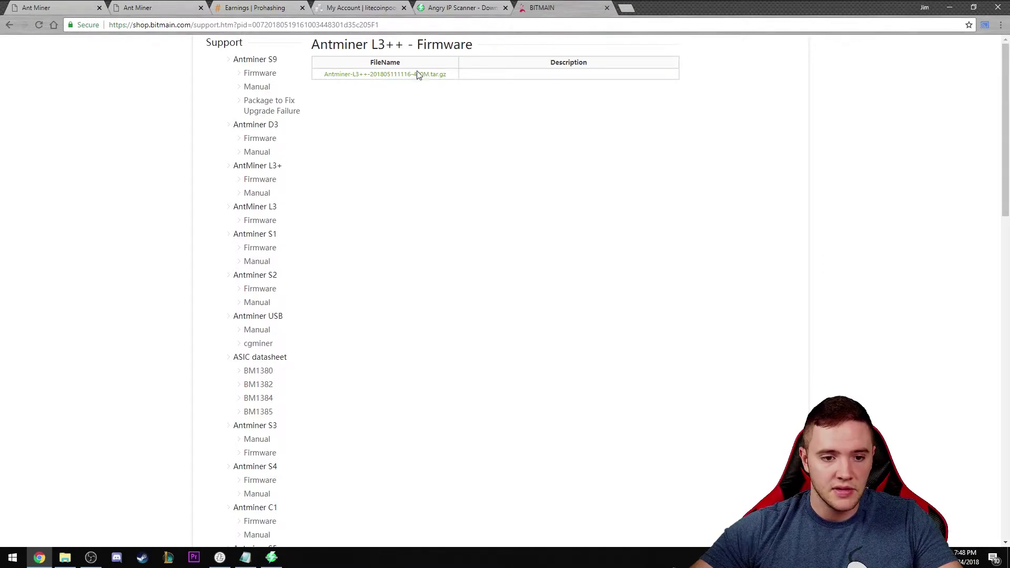
Go back to the Ant Miner tab and open the System > Upgrade page.
{"action": "left_click", "coordinate": [72, 5]}
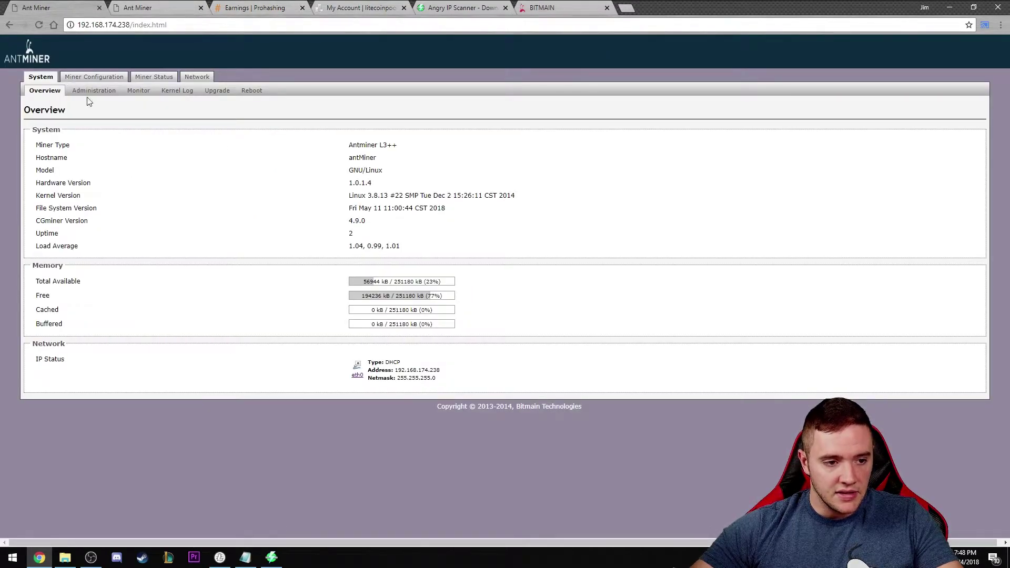
{"action": "left_click", "coordinate": [218, 92]}
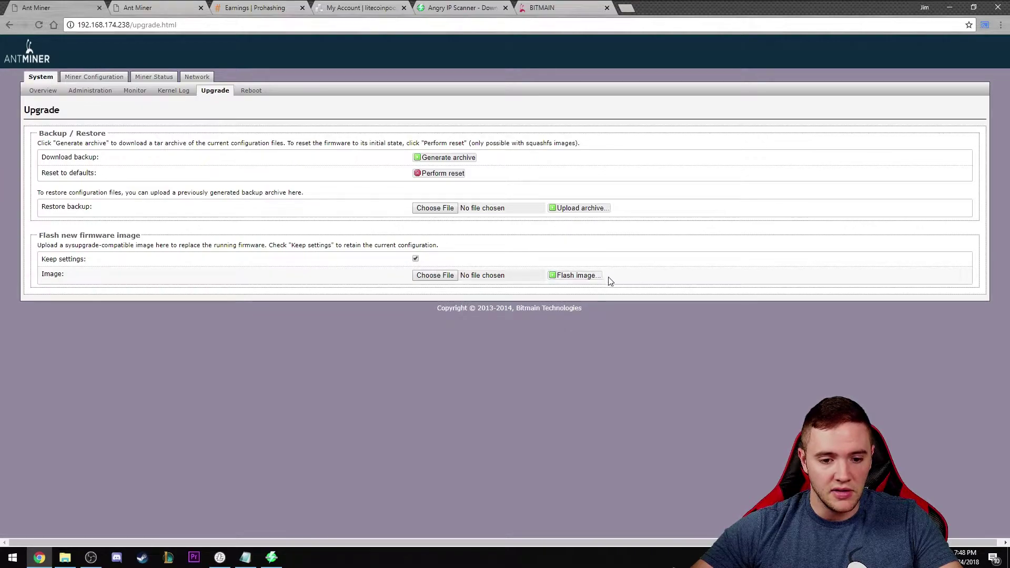
Open Miner Configuration and inspect the Pool 1 URL prohashing.com:3333.
{"action": "left_click", "coordinate": [43, 91]}
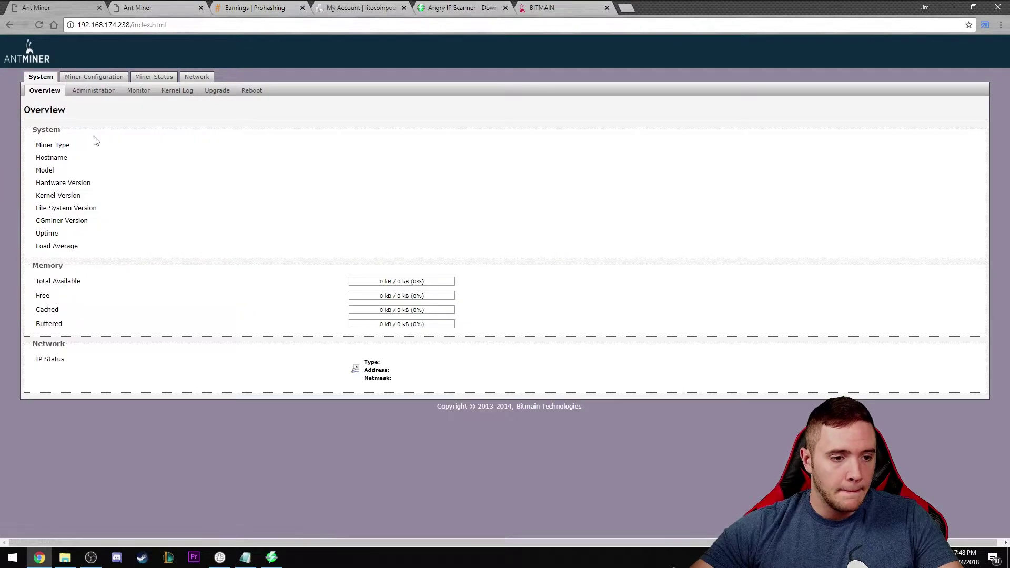
{"action": "left_click", "coordinate": [96, 78]}
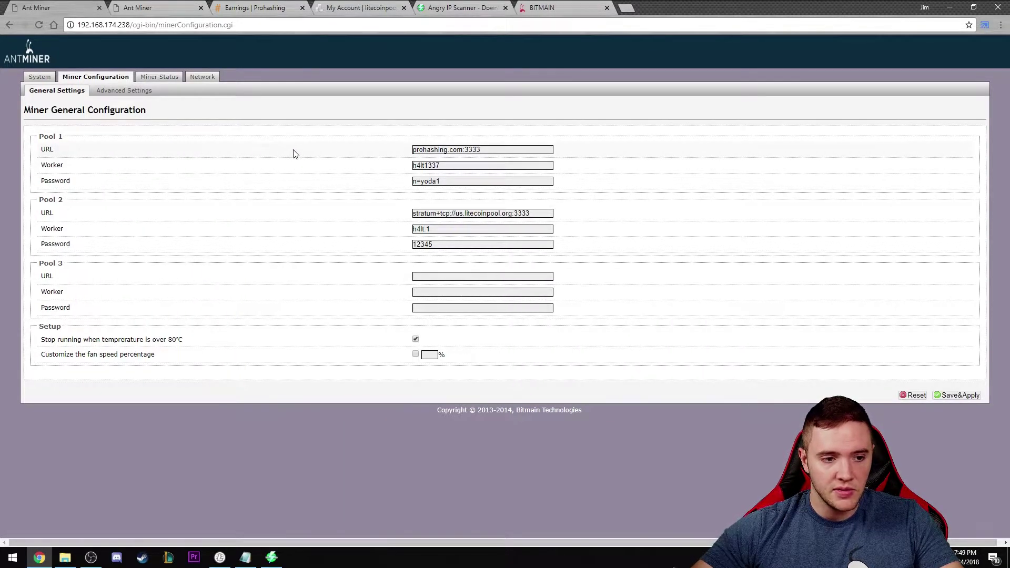
{"action": "left_click", "coordinate": [492, 149]}
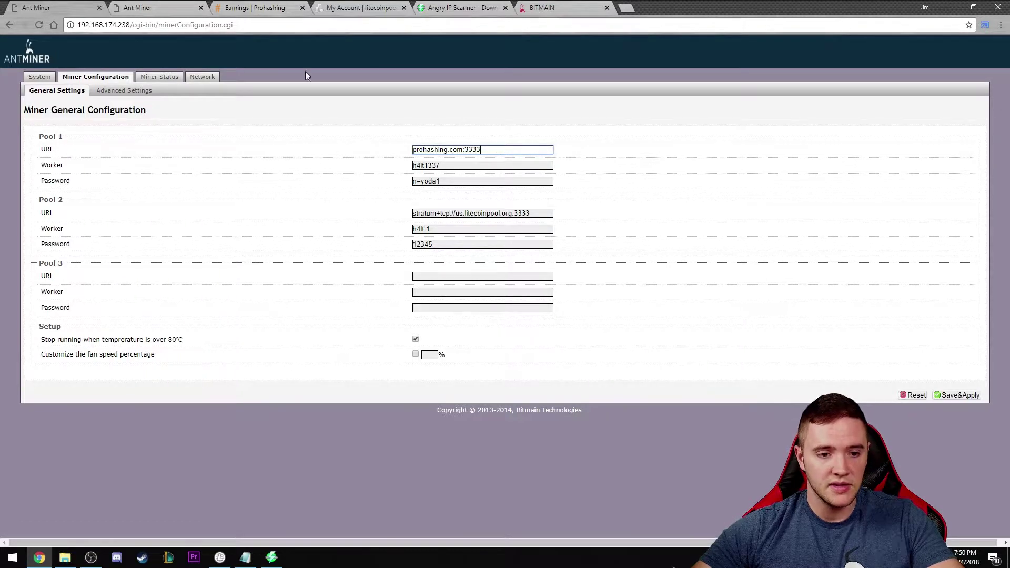
{"action": "left_click", "coordinate": [263, 6]}
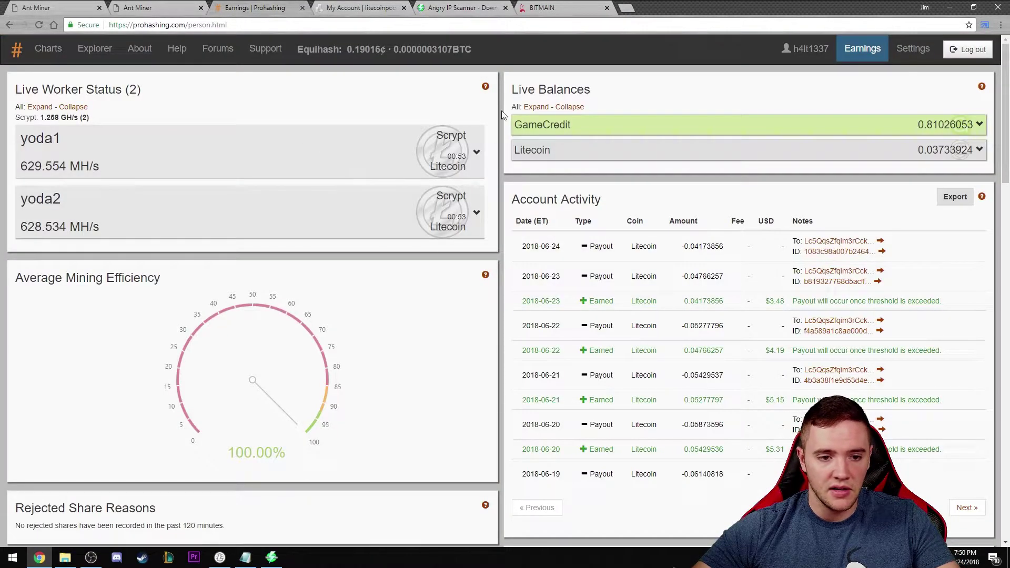
{"action": "left_click", "coordinate": [912, 53]}
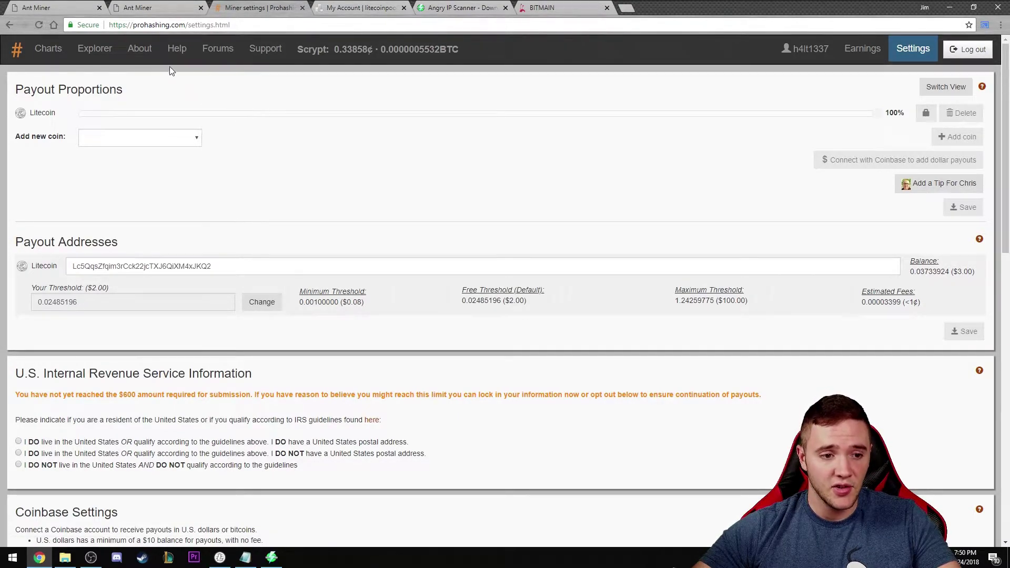
{"action": "left_click", "coordinate": [177, 49]}
{"action": "scroll", "coordinate": [160, 272], "scroll_direction": "down", "scroll_amount": 1}
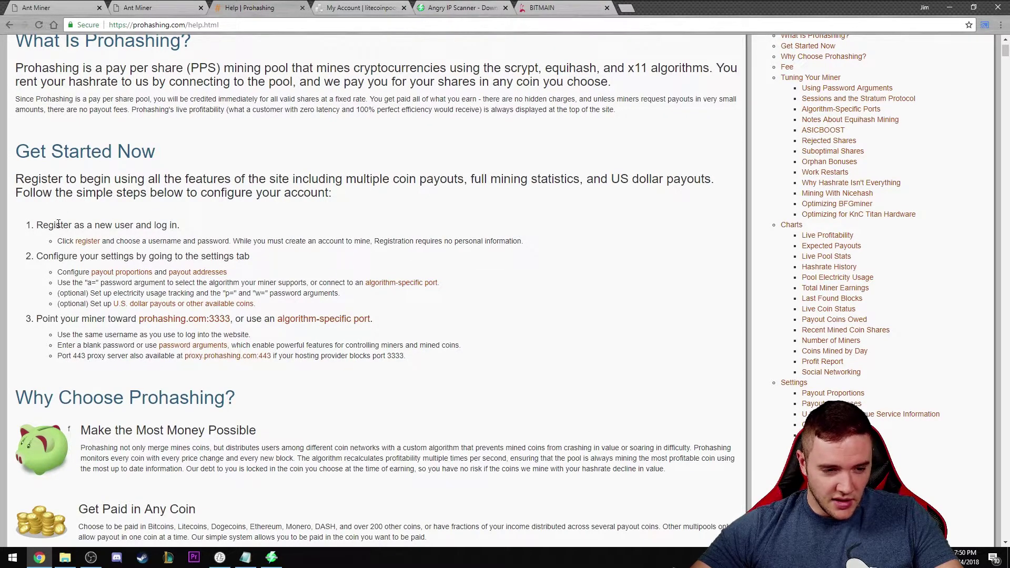
Read the Get Started Now steps on registering and configuring the miner settings.
{"action": "left_click_drag", "start_coordinate": [40, 222], "coordinate": [164, 226]}
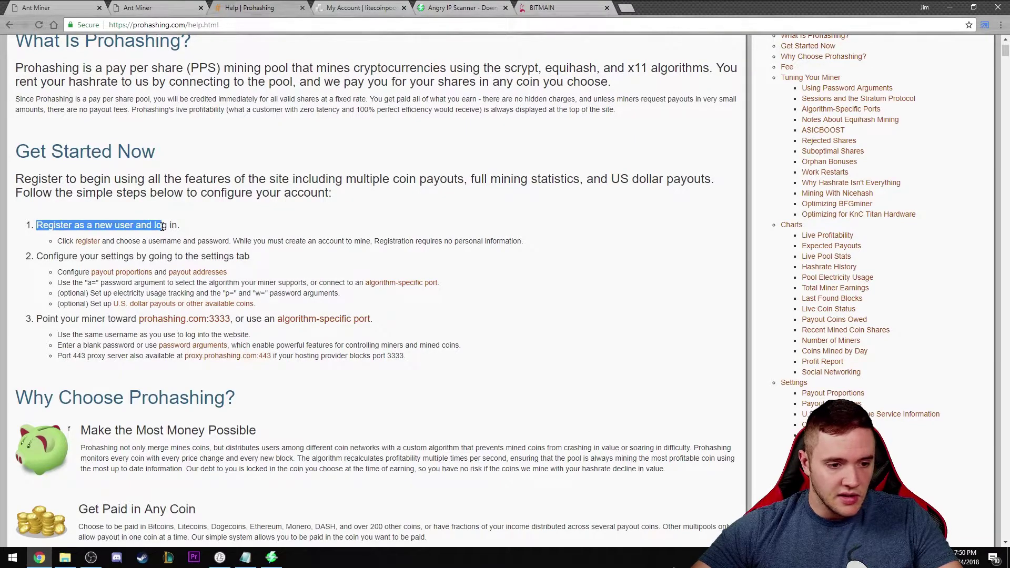
{"action": "left_click", "coordinate": [238, 237]}
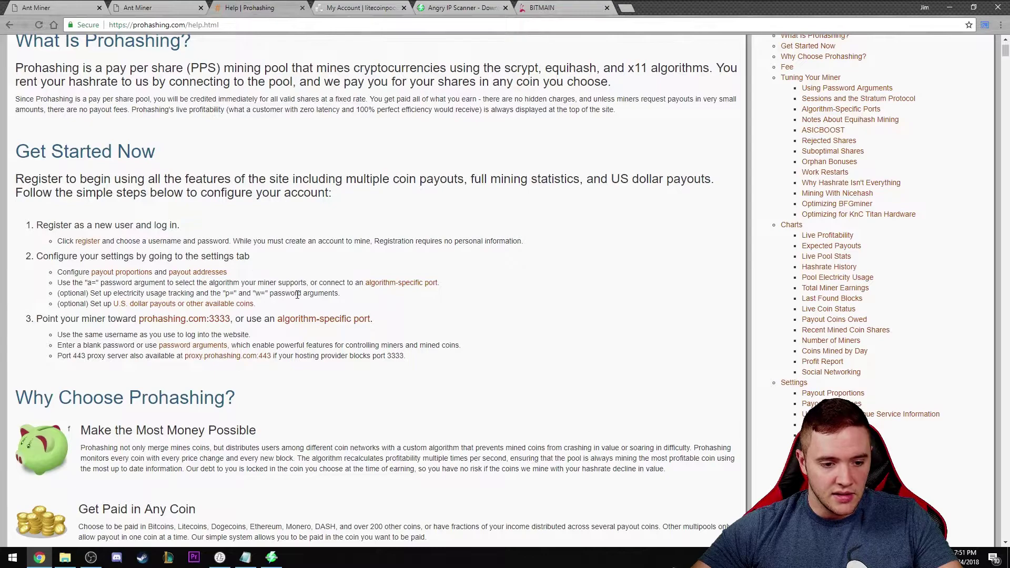
{"action": "left_click_drag", "start_coordinate": [274, 307], "coordinate": [40, 257]}
{"action": "left_click", "coordinate": [42, 256]}
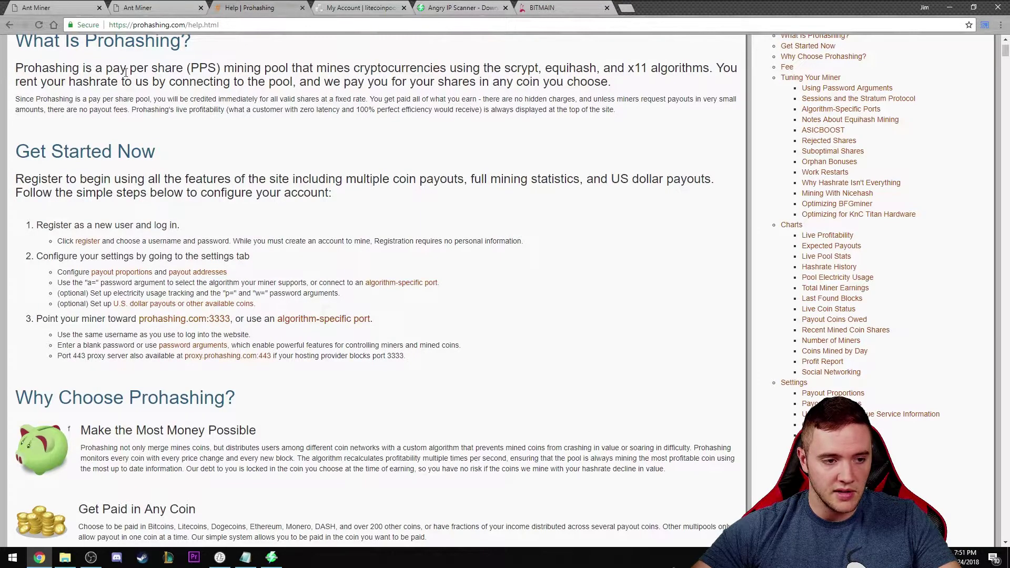
Compare the miner's Pool 1 URL prohashing.com:3333 with the help note on using the login username.
{"action": "left_click", "coordinate": [66, 6]}
{"action": "left_click_drag", "start_coordinate": [511, 150], "coordinate": [388, 153]}
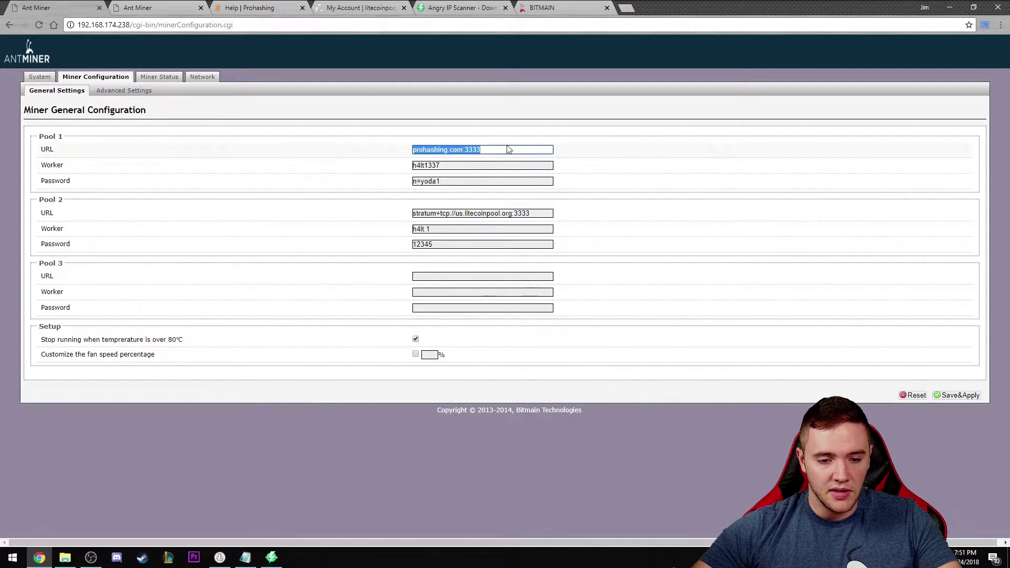
{"action": "left_click", "coordinate": [252, 10]}
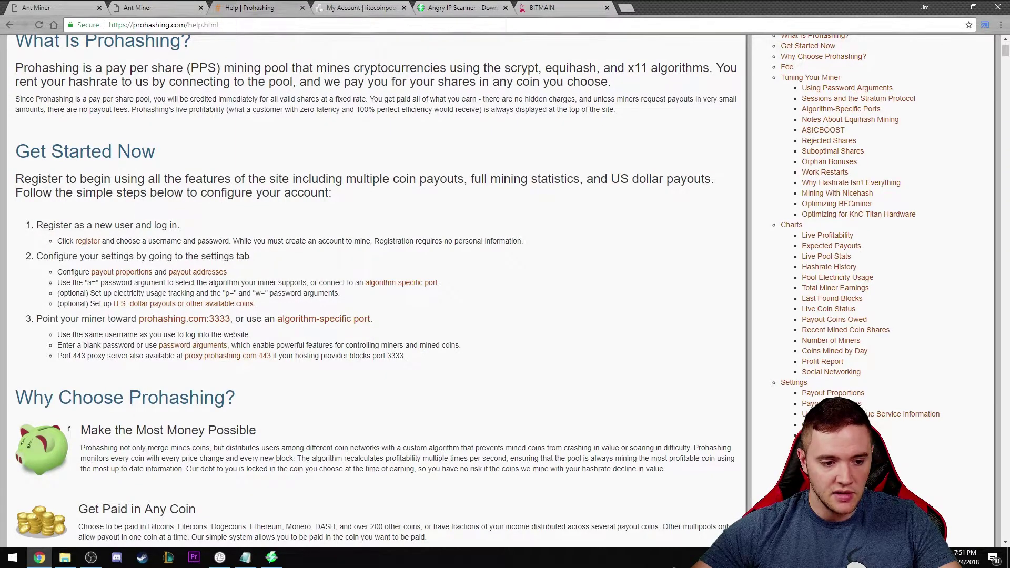
{"action": "left_click_drag", "start_coordinate": [187, 336], "coordinate": [278, 340]}
{"action": "left_click", "coordinate": [428, 313]}
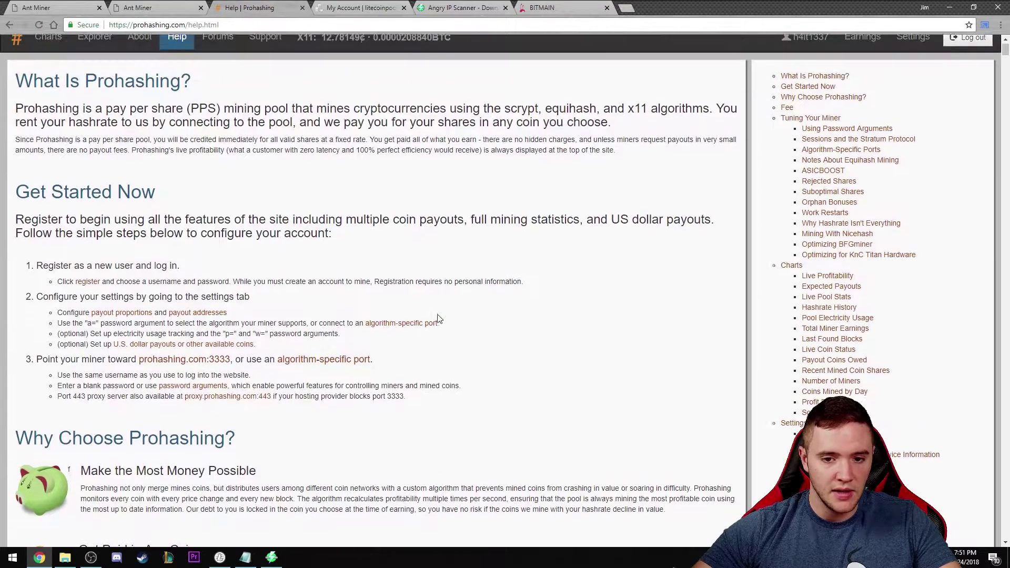
{"action": "scroll", "coordinate": [705, 216], "scroll_direction": "up", "scroll_amount": 2}
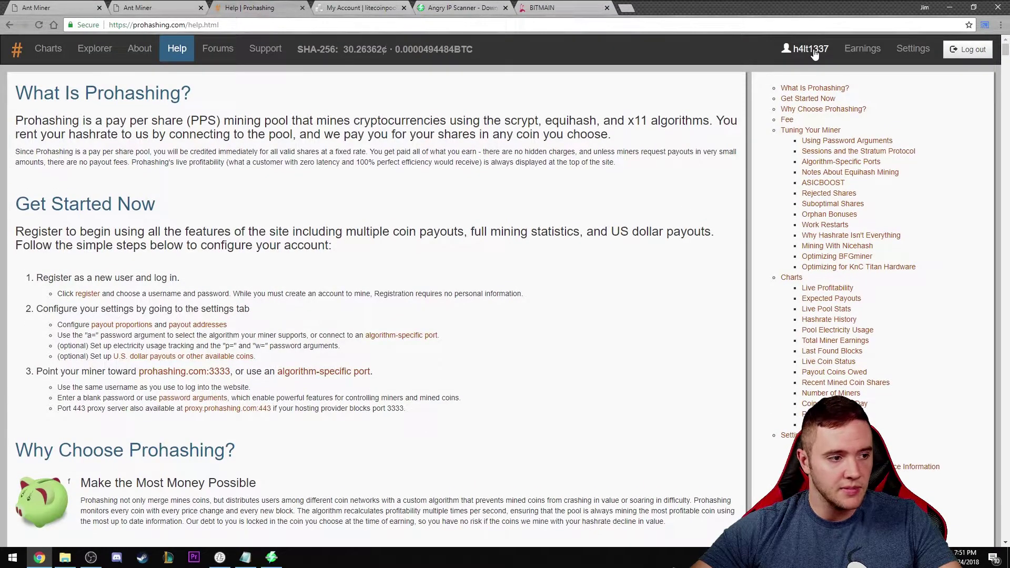
Review the Pool 1 worker and password values against the Prohashing help.
{"action": "left_click", "coordinate": [61, 6]}
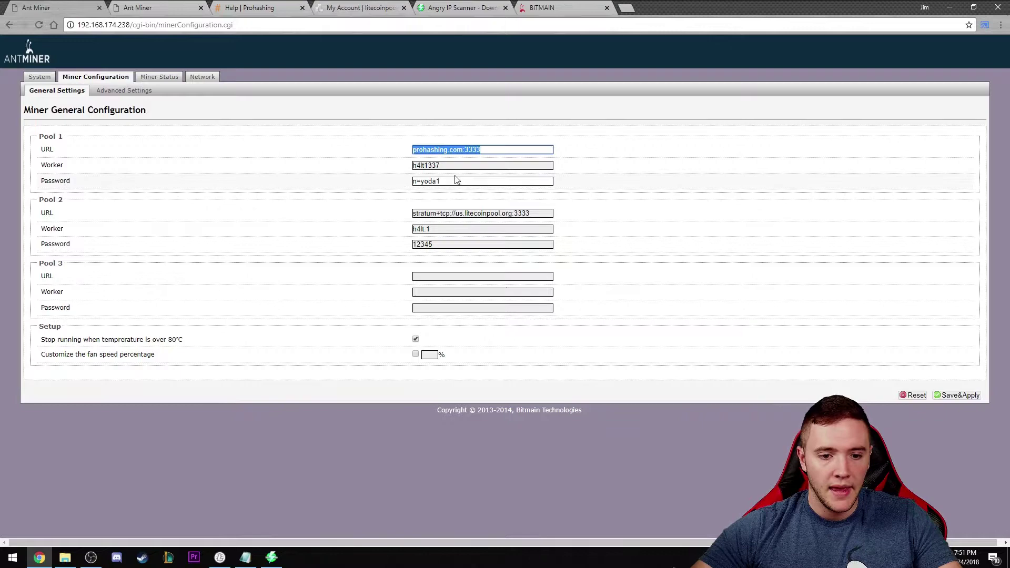
{"action": "key", "text": "Tab"}
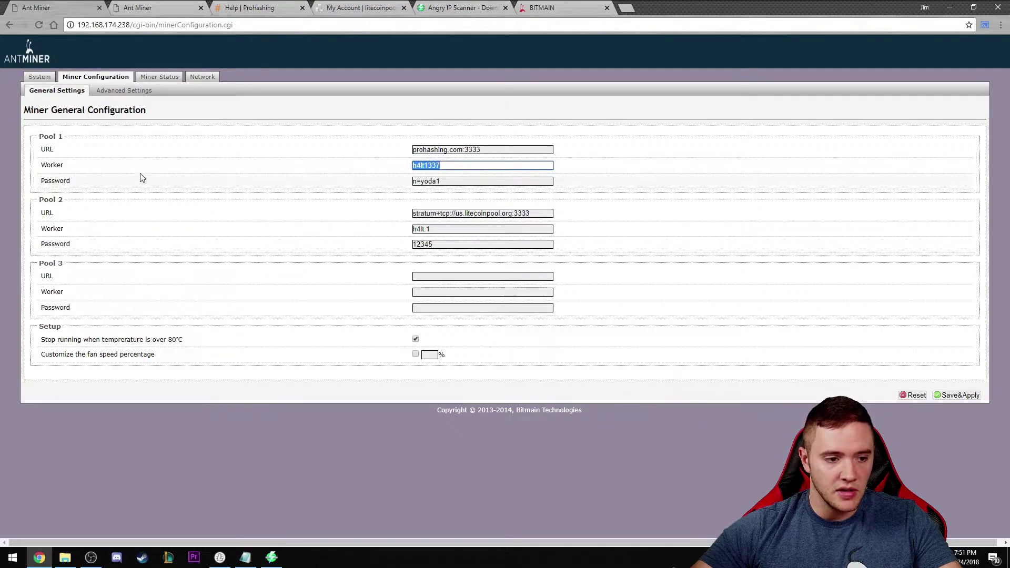
{"action": "left_click", "coordinate": [453, 168]}
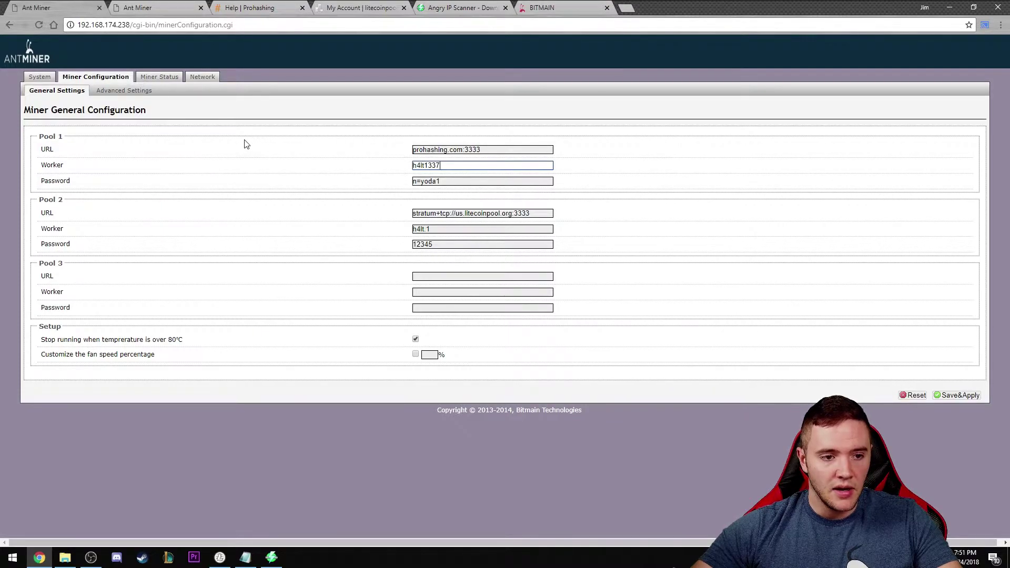
{"action": "left_click", "coordinate": [447, 182]}
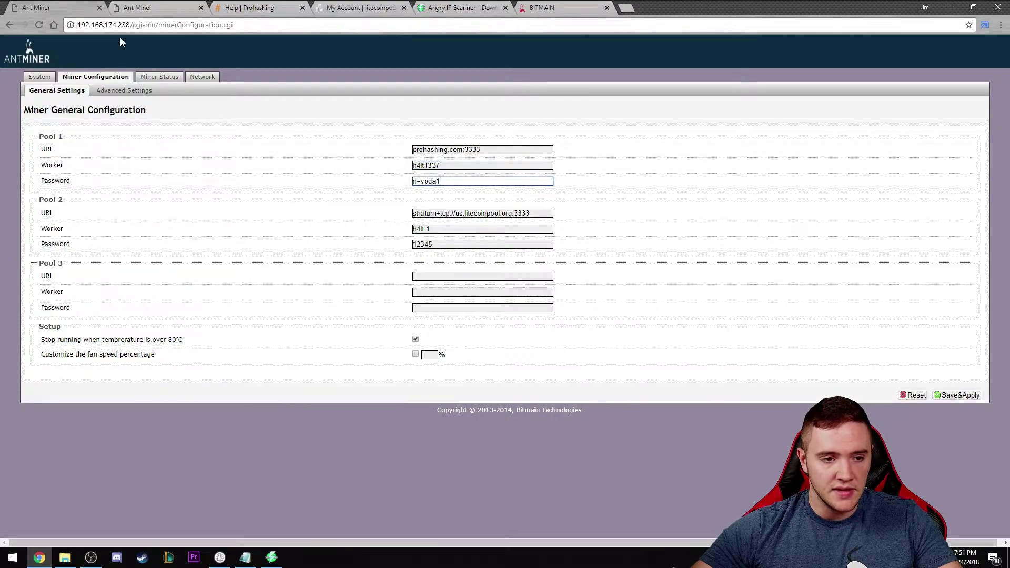
{"action": "left_click", "coordinate": [256, 7]}
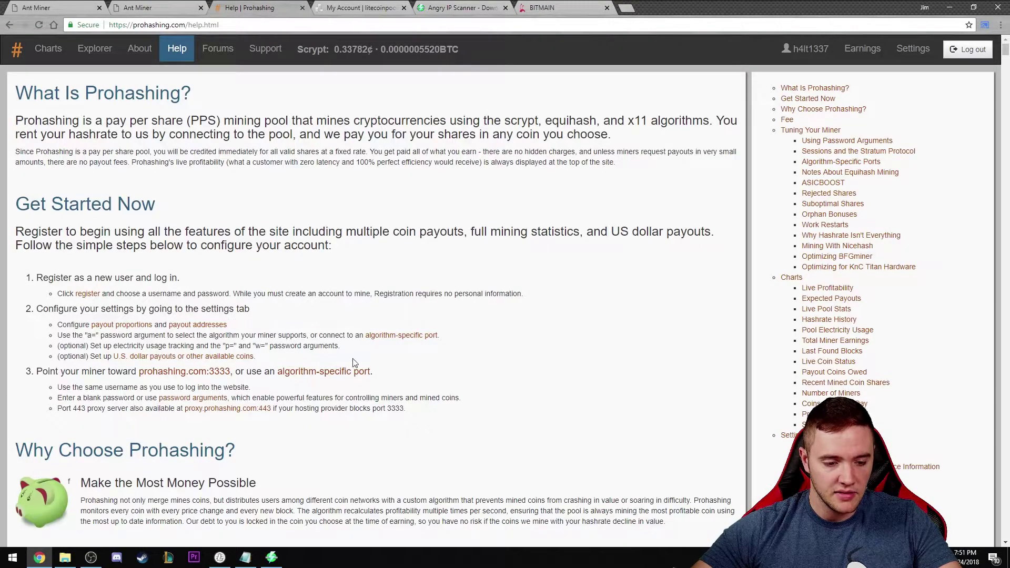
{"action": "scroll", "coordinate": [429, 359], "scroll_direction": "down", "scroll_amount": 15}
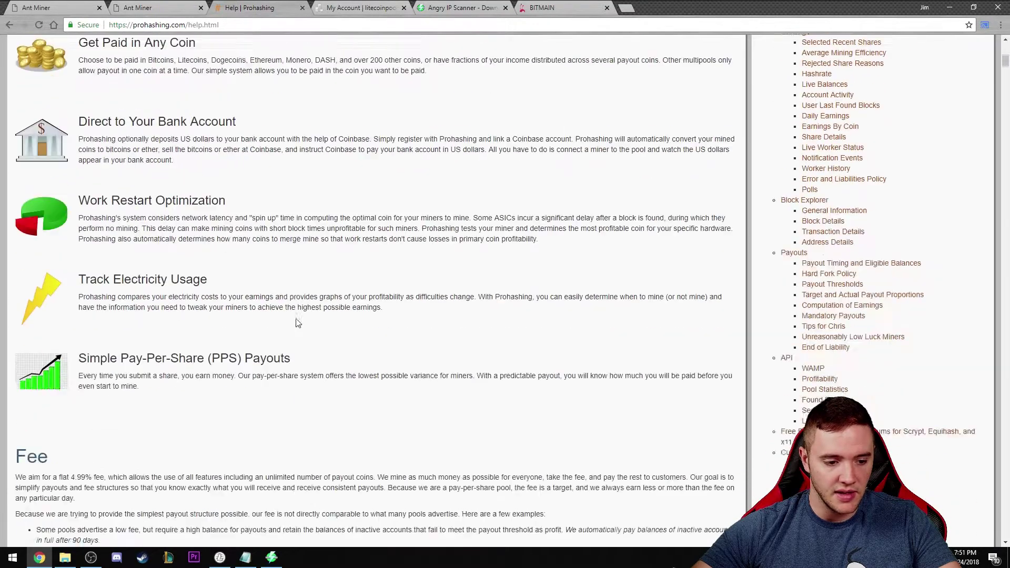
{"action": "scroll", "coordinate": [287, 338], "scroll_direction": "down", "scroll_amount": 20}
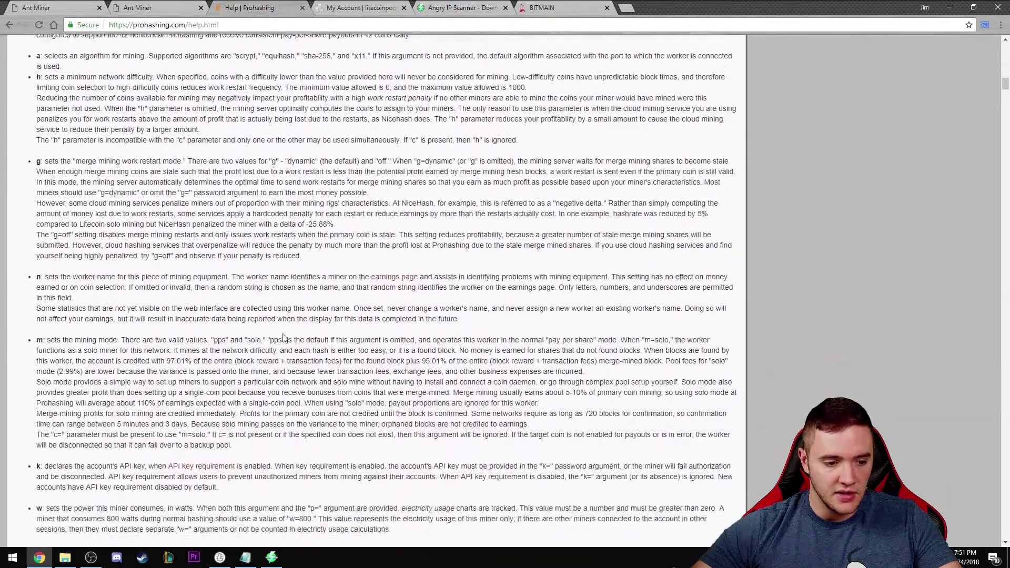
{"action": "left_click_drag", "start_coordinate": [36, 223], "coordinate": [730, 235]}
{"action": "left_click", "coordinate": [81, 221]}
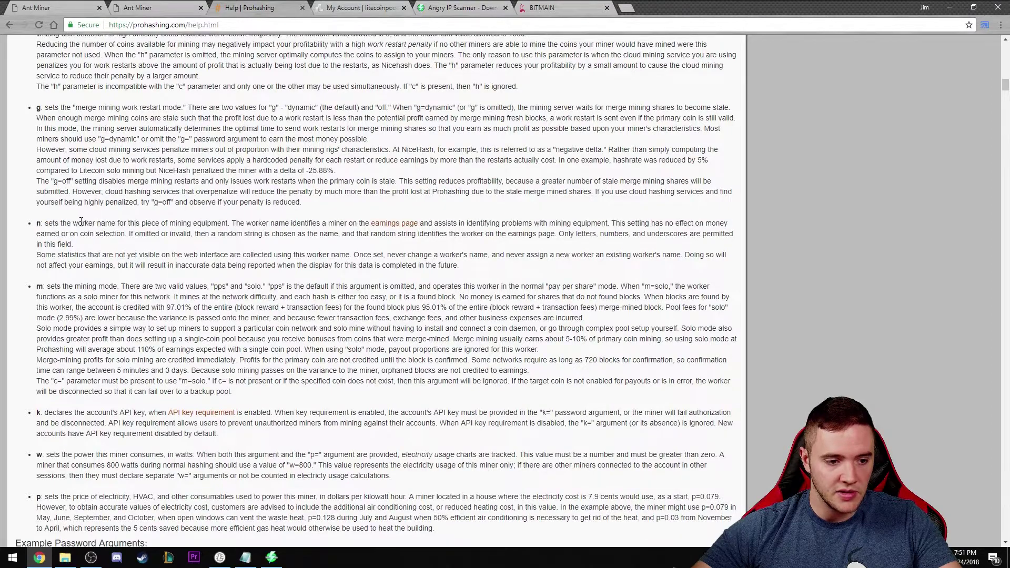
{"action": "left_click_drag", "start_coordinate": [45, 223], "coordinate": [117, 224]}
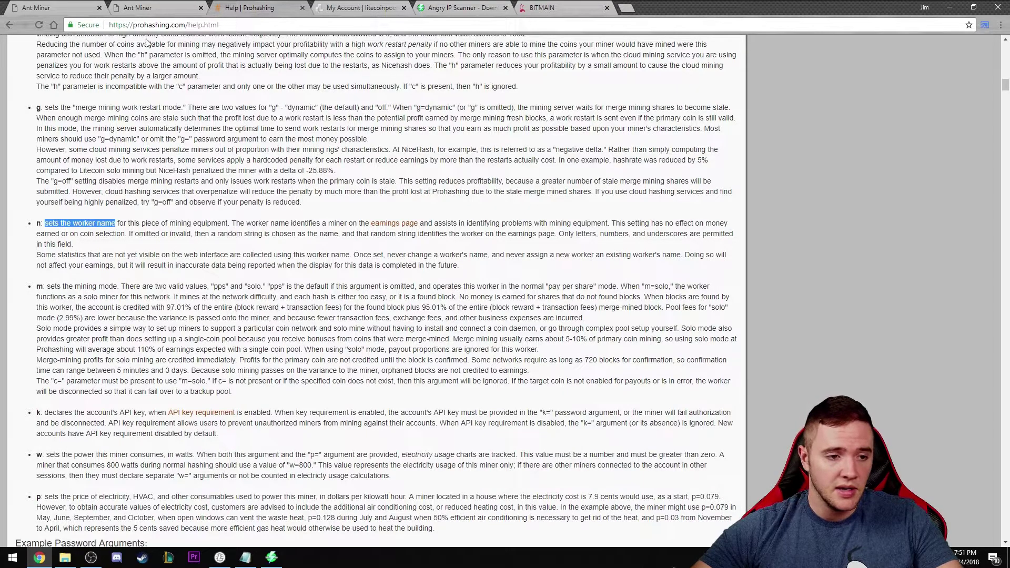
{"action": "left_click", "coordinate": [148, 8]}
{"action": "left_click", "coordinate": [53, 8]}
{"action": "left_click", "coordinate": [150, 5]}
{"action": "left_click", "coordinate": [52, 7]}
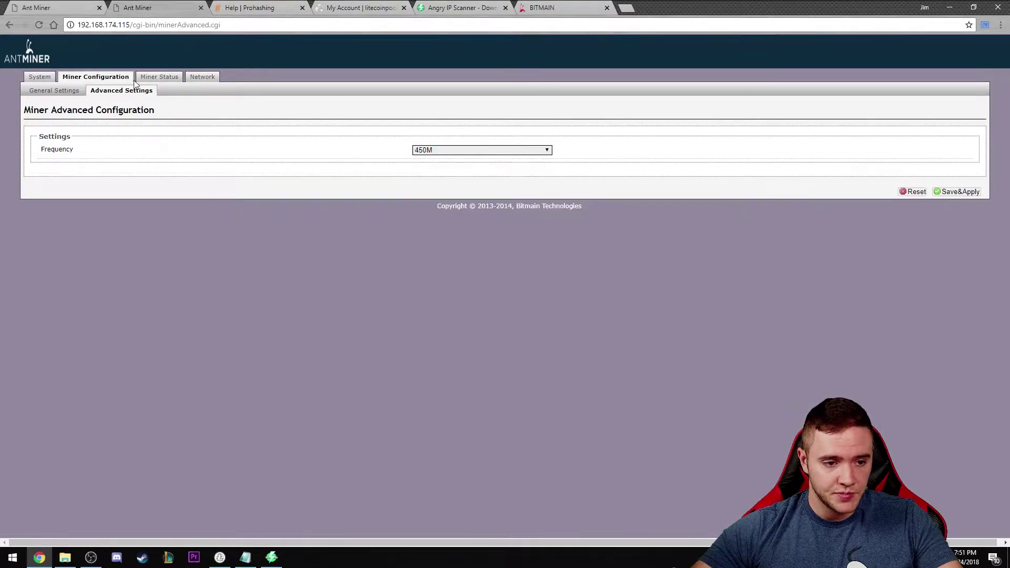
{"action": "left_click", "coordinate": [96, 77]}
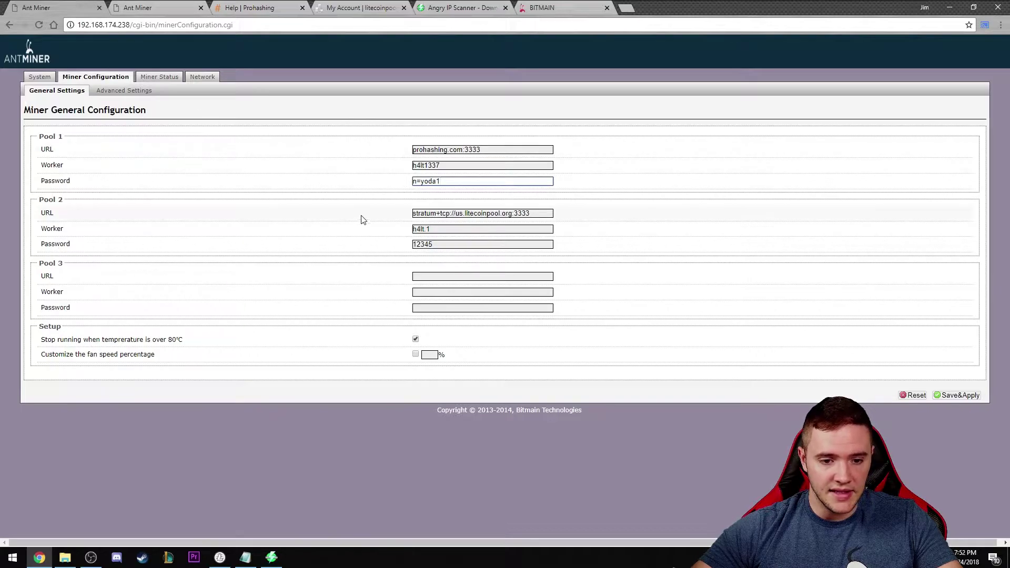
{"action": "left_click", "coordinate": [468, 149]}
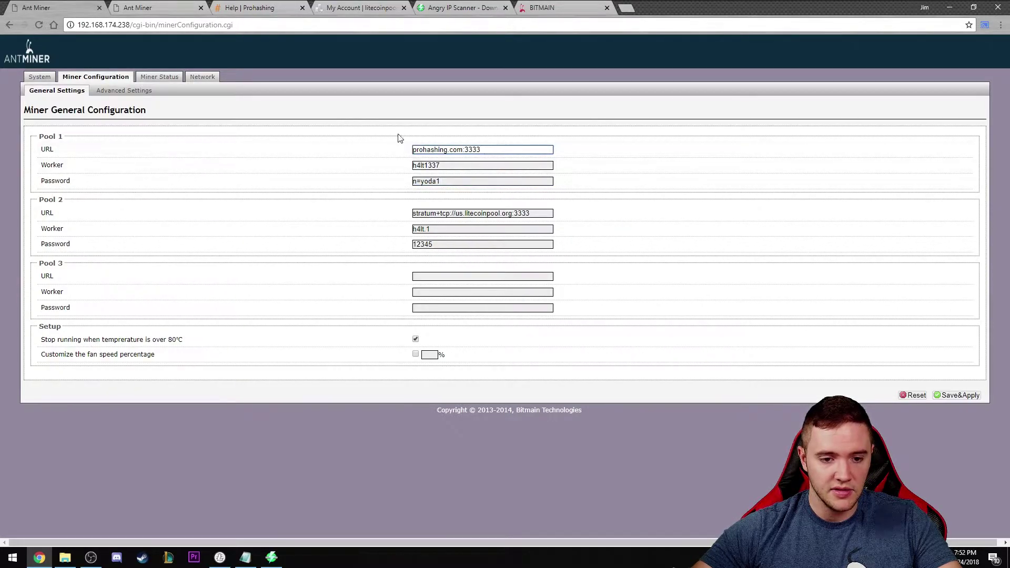
{"action": "left_click", "coordinate": [252, 8]}
{"action": "scroll", "coordinate": [371, 223], "scroll_direction": "up", "scroll_amount": 20}
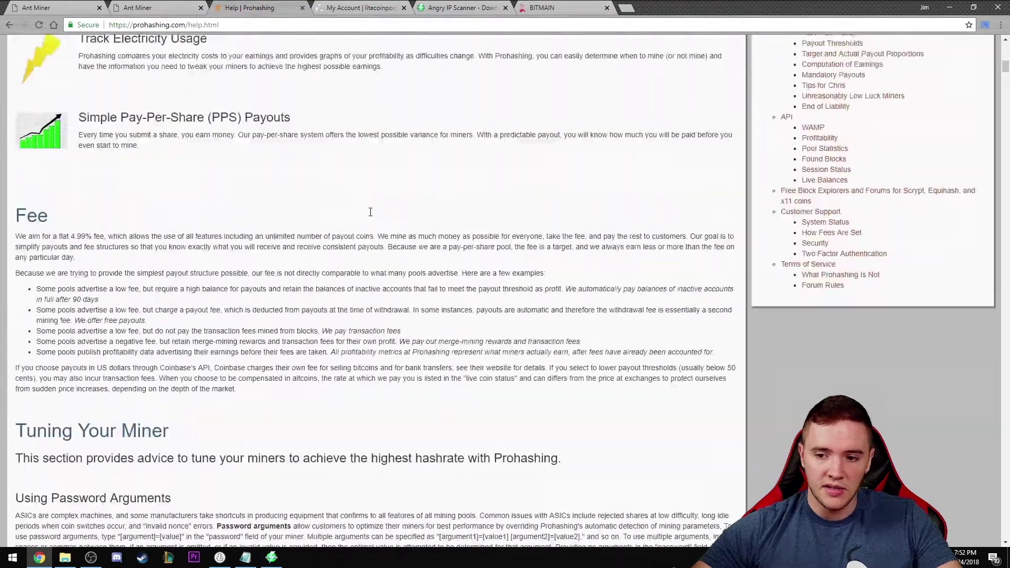
{"action": "scroll", "coordinate": [371, 224], "scroll_direction": "up", "scroll_amount": 2}
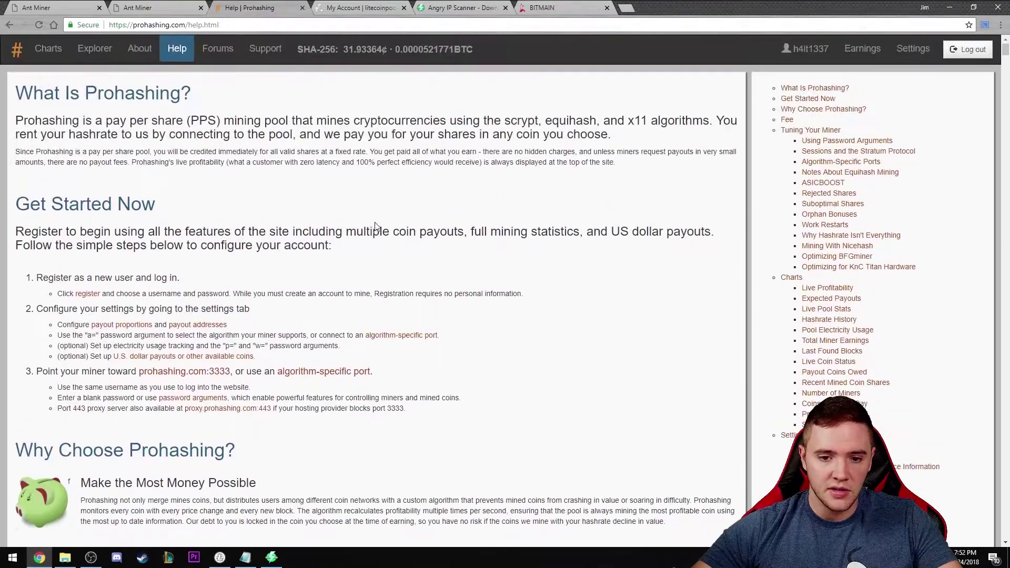
Open Prohashing account settings and browse the Add new coin list, choosing Digibyte.
{"action": "left_click", "coordinate": [915, 49]}
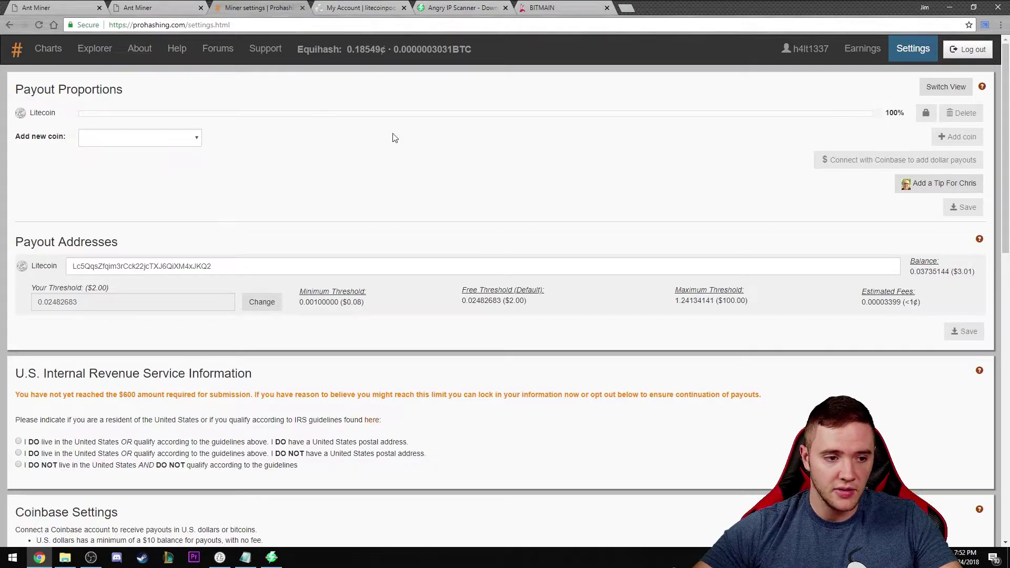
{"action": "left_click", "coordinate": [151, 140]}
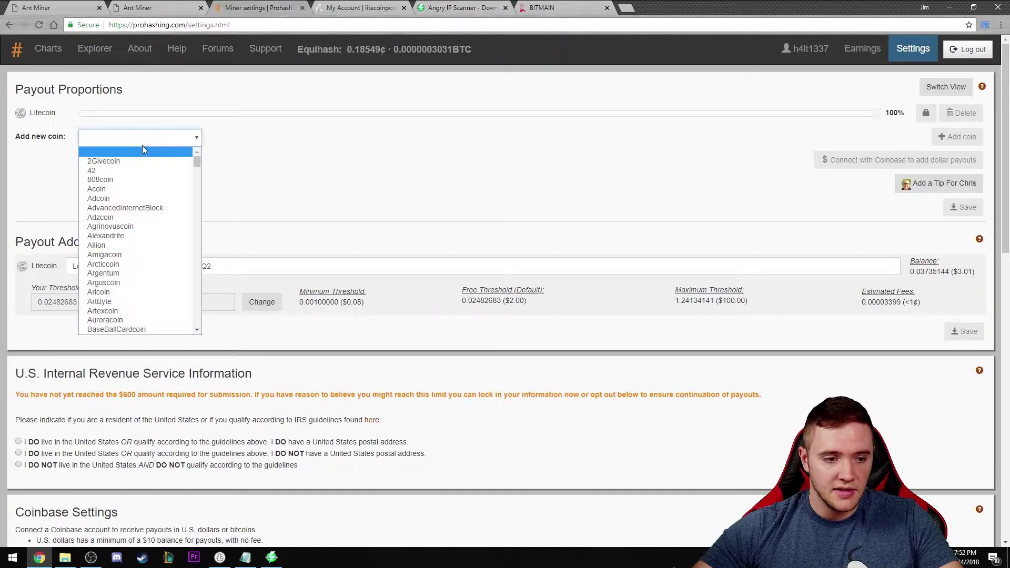
{"action": "scroll", "coordinate": [134, 243], "scroll_direction": "down", "scroll_amount": 10}
{"action": "scroll", "coordinate": [135, 243], "scroll_direction": "down", "scroll_amount": 10}
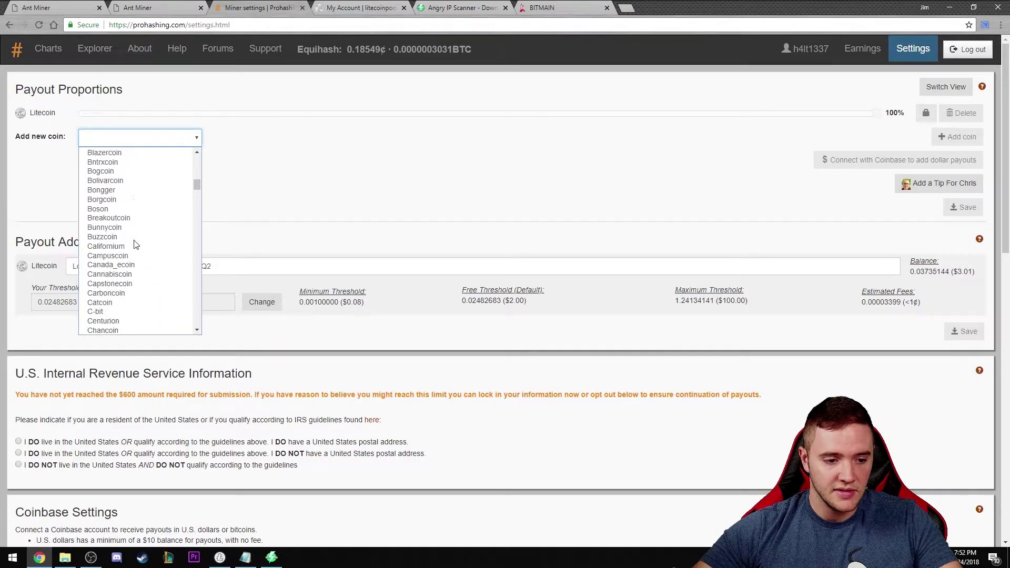
{"action": "scroll", "coordinate": [143, 243], "scroll_direction": "down", "scroll_amount": 3}
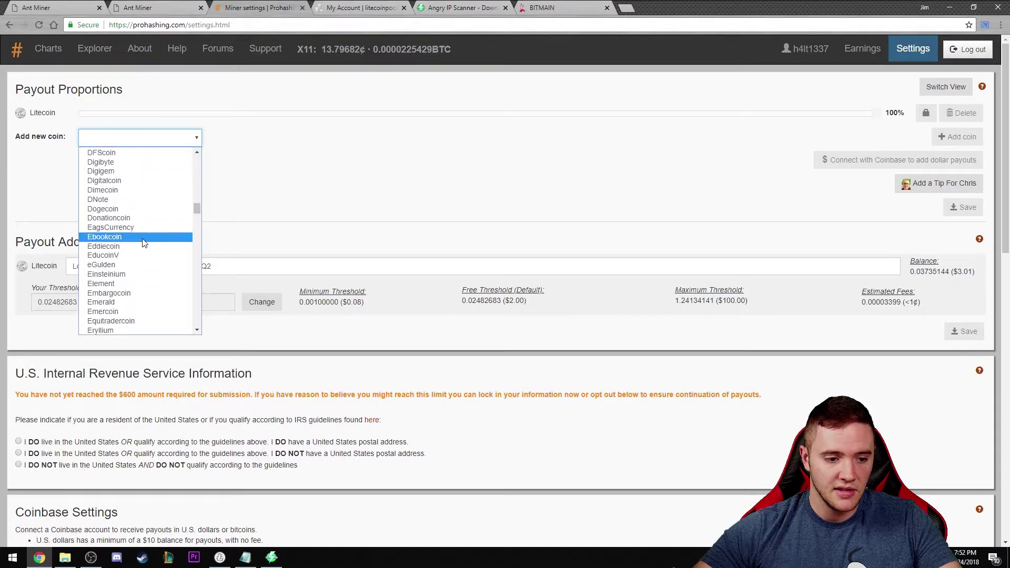
{"action": "scroll", "coordinate": [139, 247], "scroll_direction": "up", "scroll_amount": 3}
{"action": "key", "text": "Escape"}
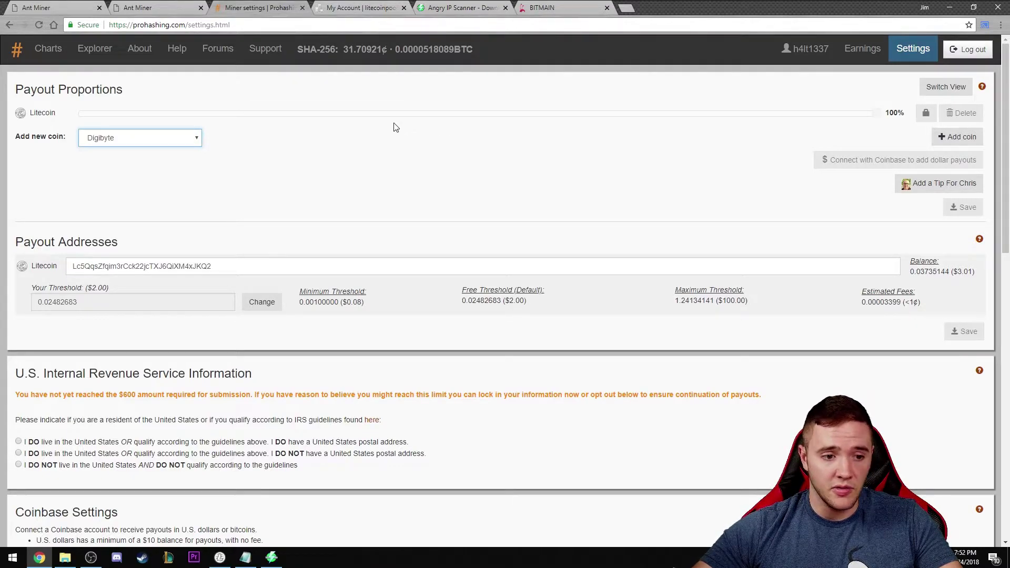
Select the full Litecoin payout address, which receives 100% of payouts.
{"action": "left_click", "coordinate": [420, 178]}
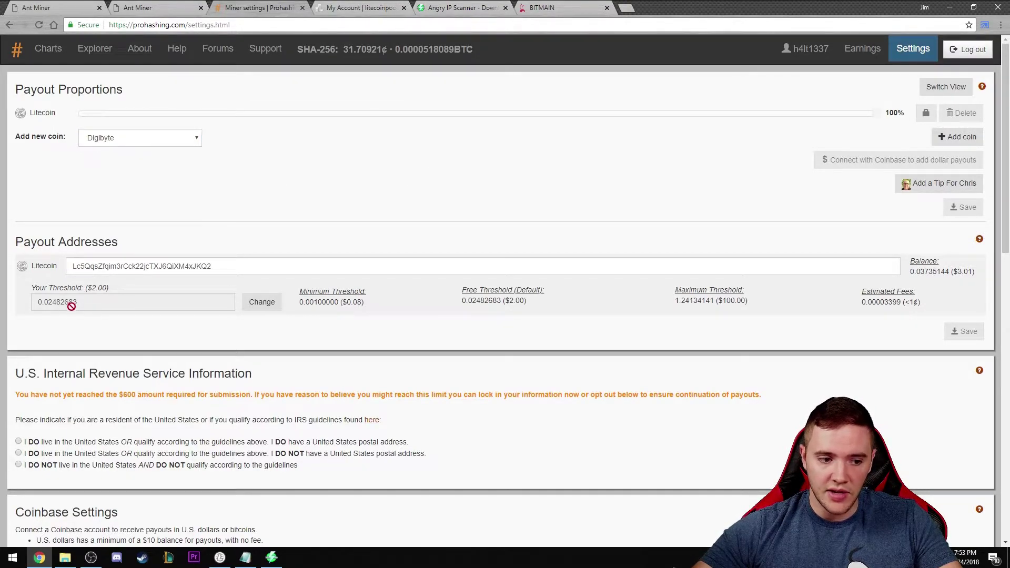
{"action": "left_click", "coordinate": [131, 264]}
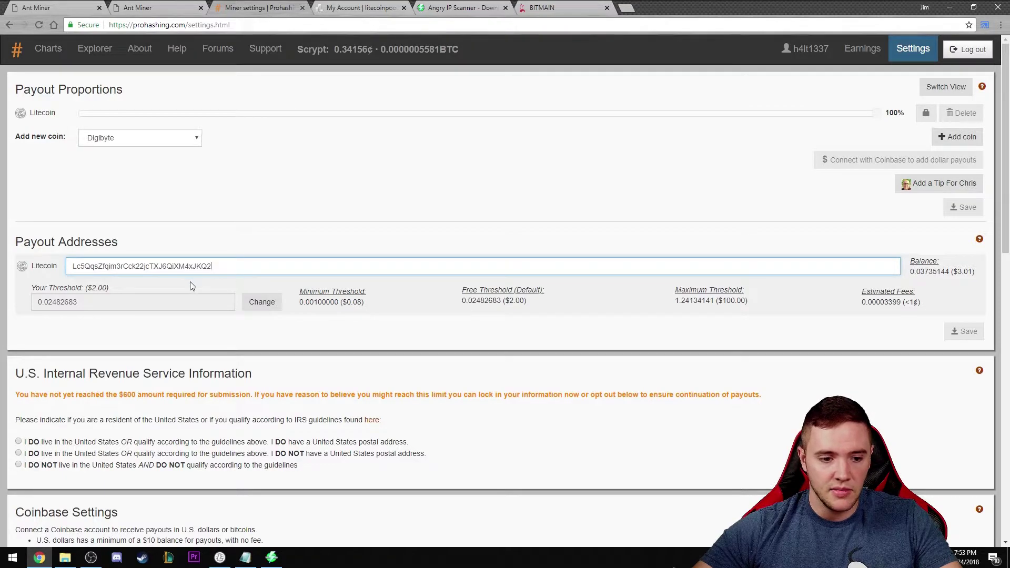
{"action": "double_click", "coordinate": [240, 266]}
{"action": "left_click", "coordinate": [216, 216]}
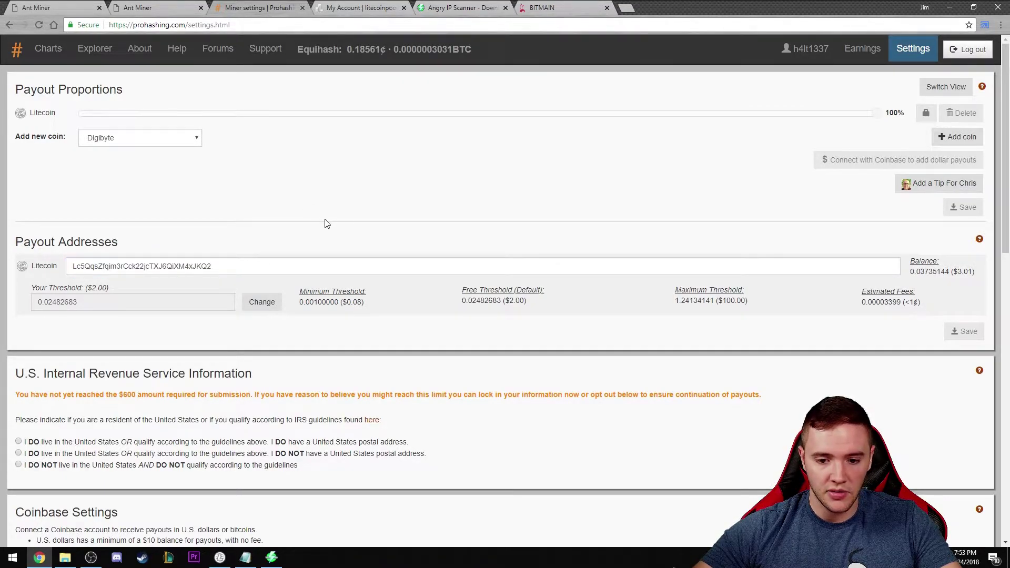
{"action": "left_click_drag", "start_coordinate": [118, 394], "coordinate": [135, 394]}
{"action": "scroll", "coordinate": [63, 190], "scroll_direction": "down", "scroll_amount": 6}
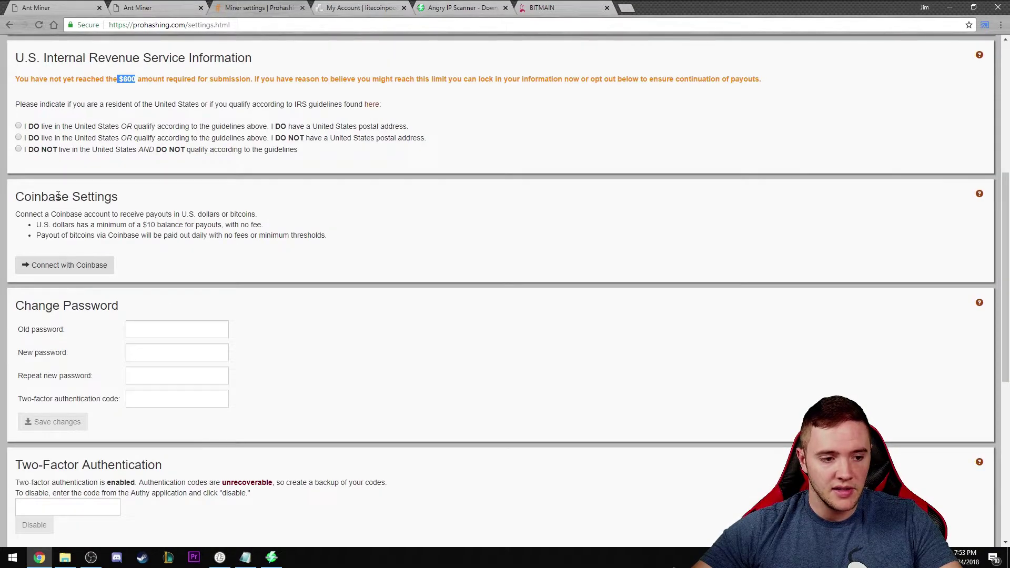
{"action": "scroll", "coordinate": [58, 196], "scroll_direction": "down", "scroll_amount": 1}
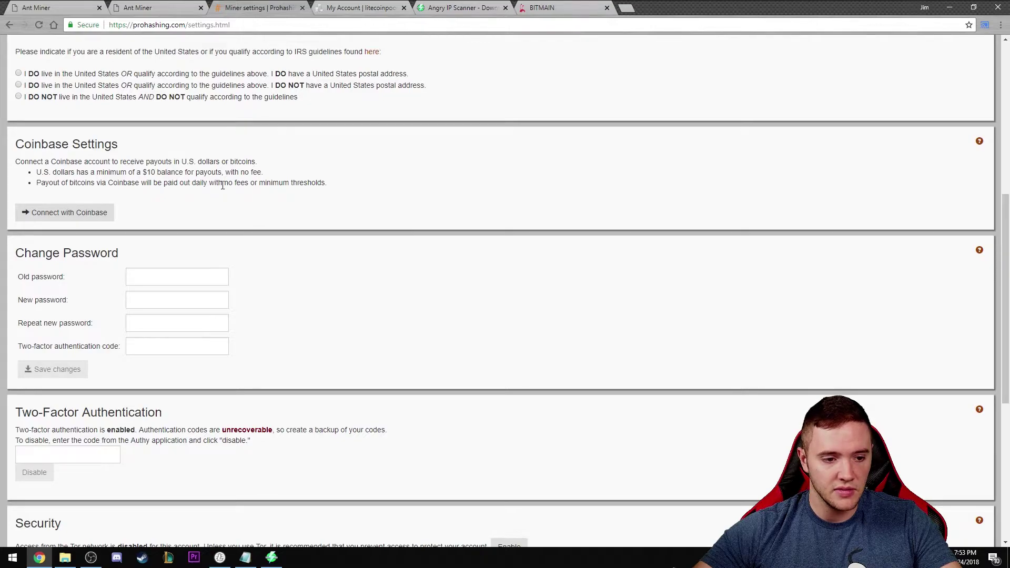
{"action": "scroll", "coordinate": [303, 271], "scroll_direction": "down", "scroll_amount": 3}
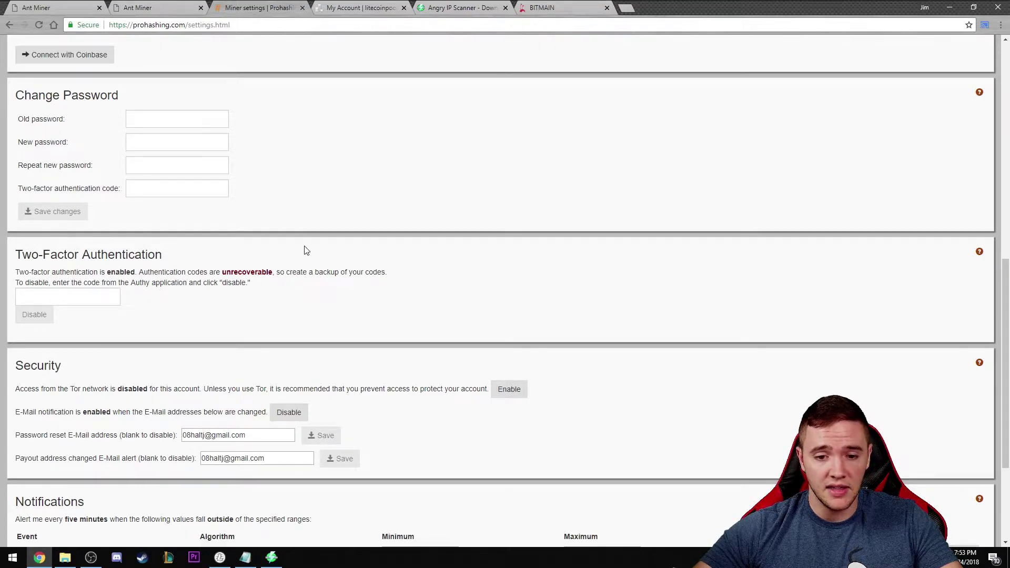
{"action": "mouse_move", "coordinate": [257, 279]}
{"action": "left_mouse_down"}
{"action": "mouse_move", "coordinate": [19, 255]}
{"action": "mouse_move", "coordinate": [218, 268]}
{"action": "mouse_move", "coordinate": [259, 282]}
{"action": "left_mouse_up"}
{"action": "left_click", "coordinate": [20, 257]}
{"action": "left_click", "coordinate": [316, 292]}
{"action": "scroll", "coordinate": [337, 293], "scroll_direction": "down", "scroll_amount": 3}
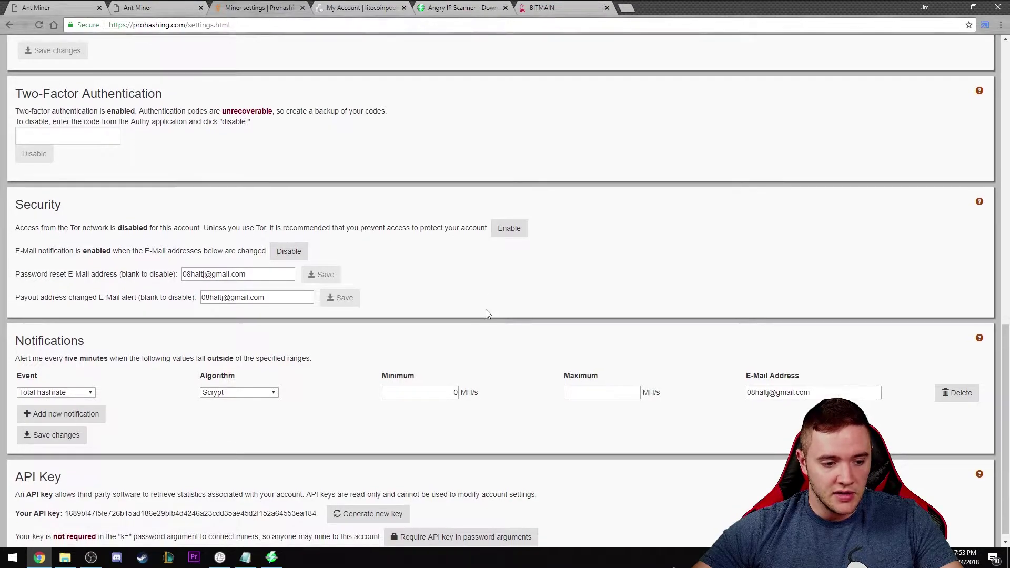
{"action": "scroll", "coordinate": [512, 342], "scroll_direction": "down", "scroll_amount": 1}
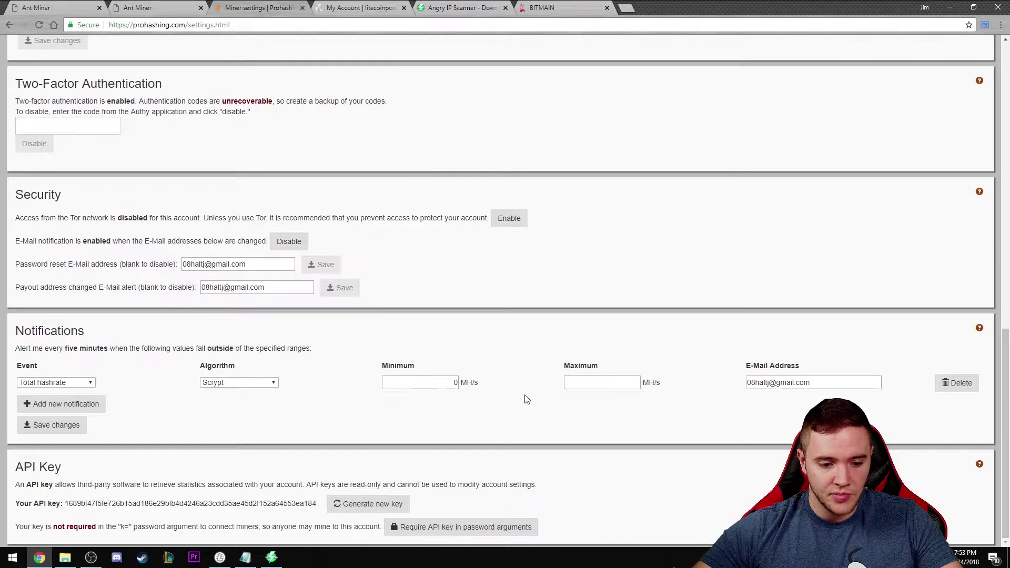
{"action": "scroll", "coordinate": [387, 420], "scroll_direction": "up", "scroll_amount": 15}
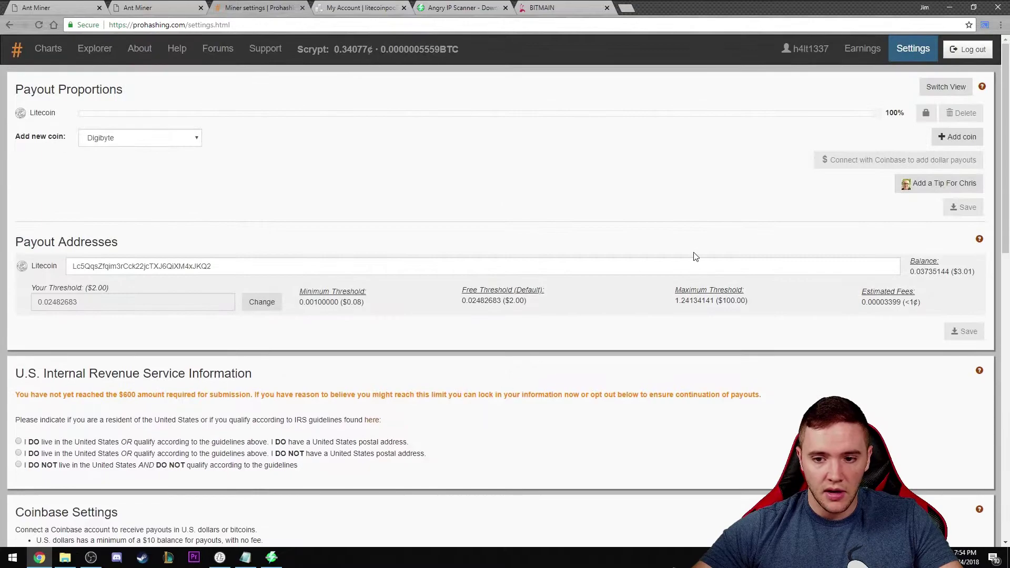
{"action": "left_click", "coordinate": [863, 50]}
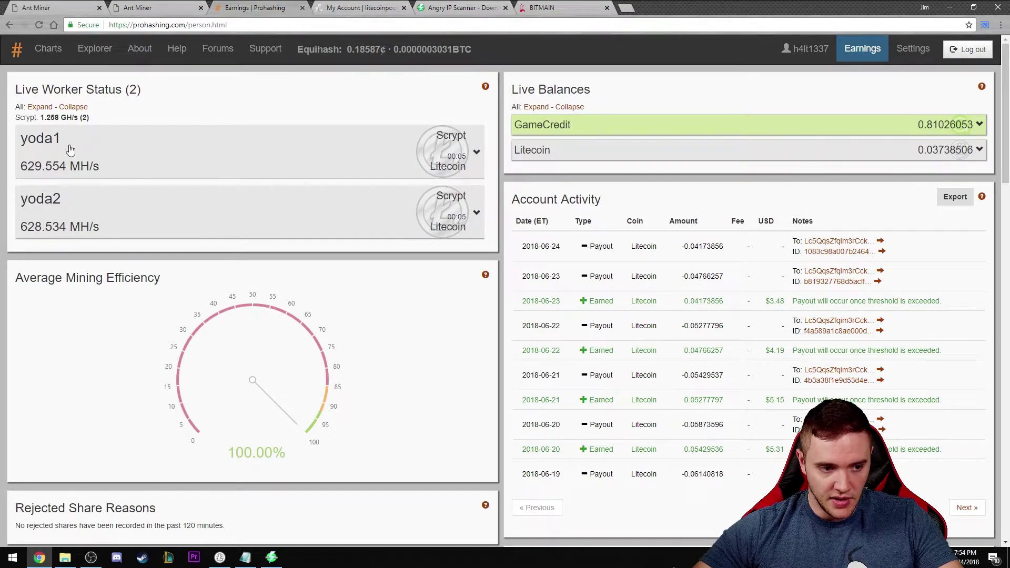
{"action": "key", "text": "ctrl+1"}
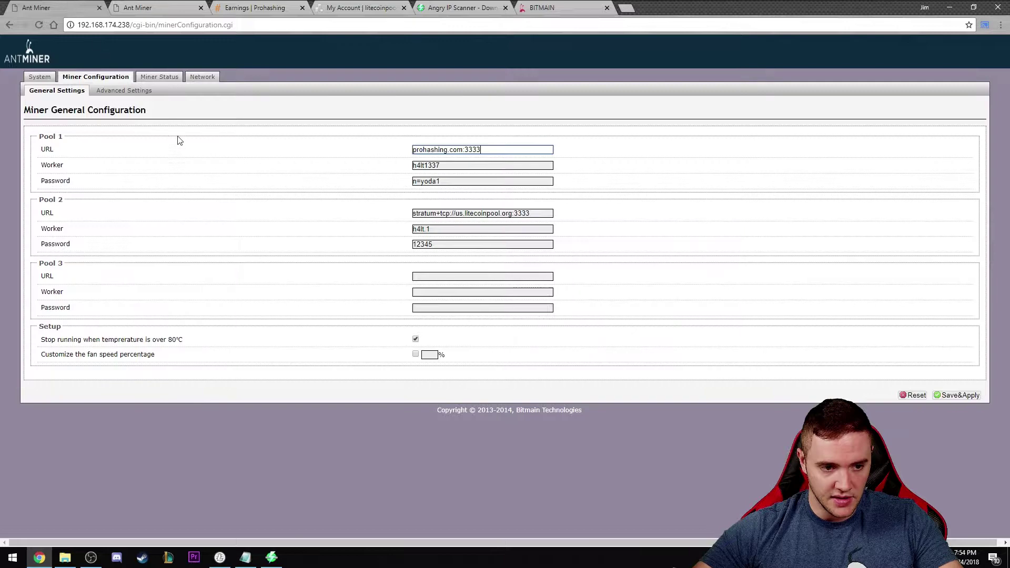
{"action": "left_click_drag", "start_coordinate": [456, 181], "coordinate": [287, 174]}
{"action": "key", "text": "ctrl+2"}
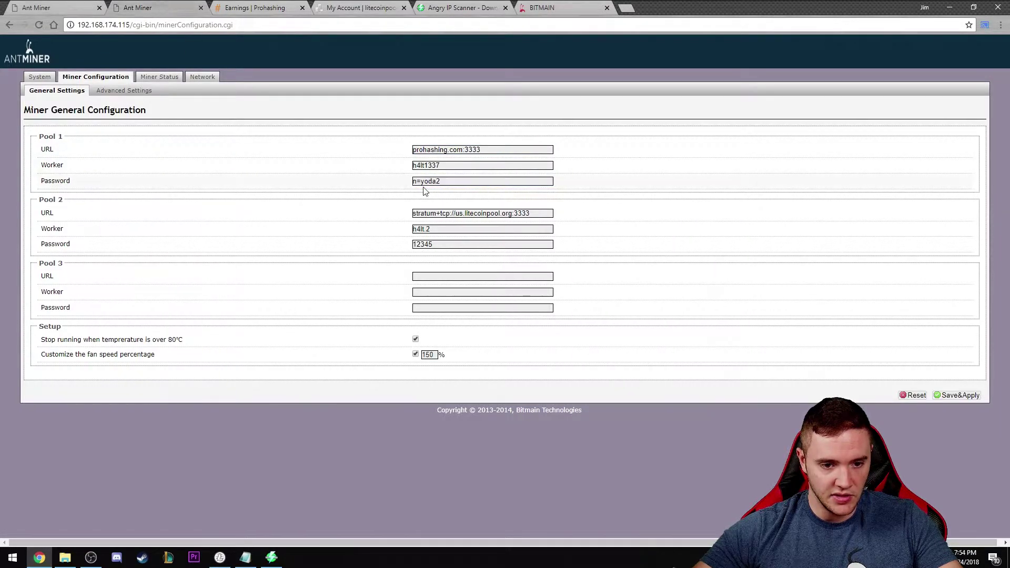
{"action": "left_click", "coordinate": [69, 7]}
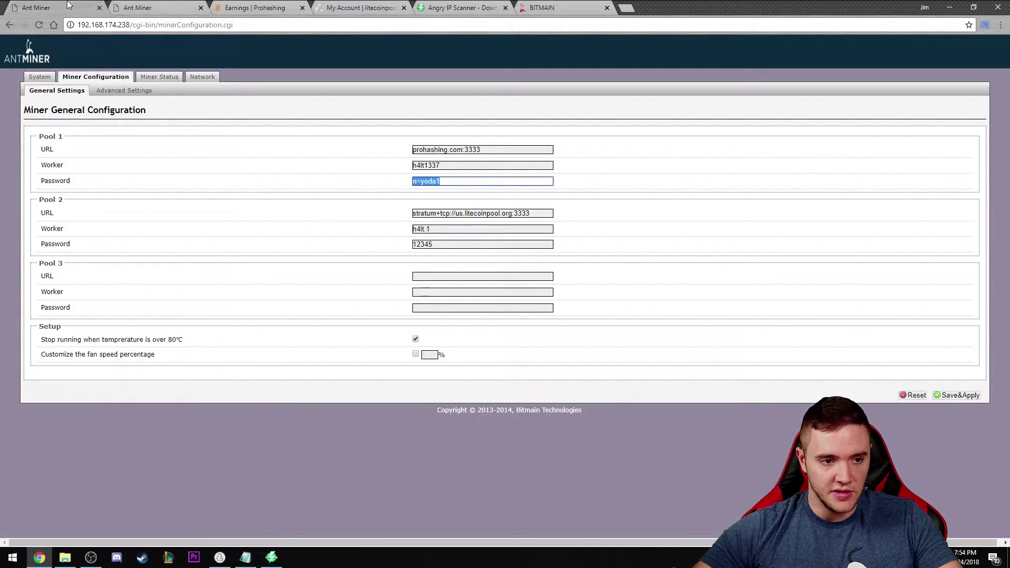
{"action": "left_click", "coordinate": [355, 7]}
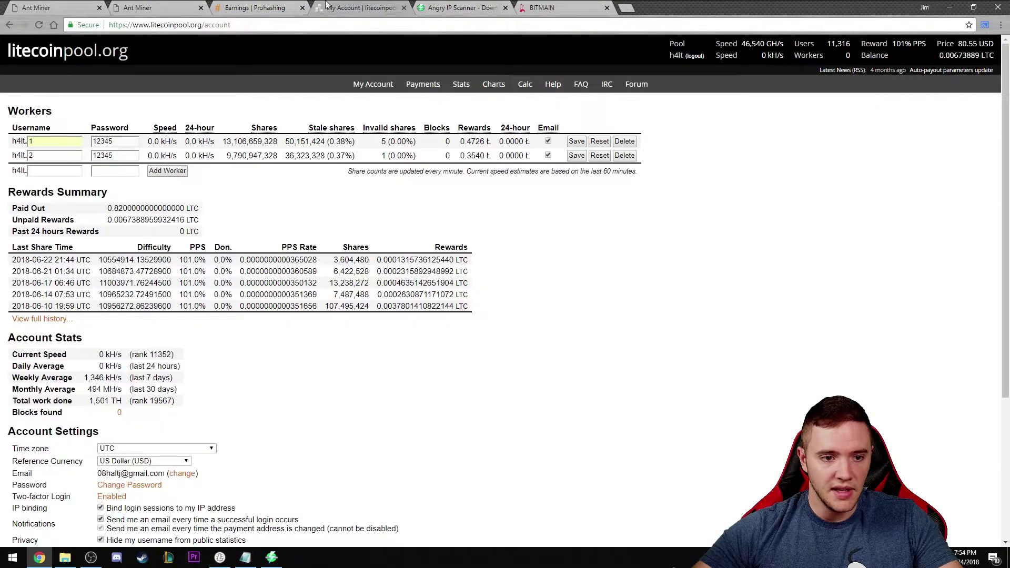
{"action": "left_click", "coordinate": [273, 8]}
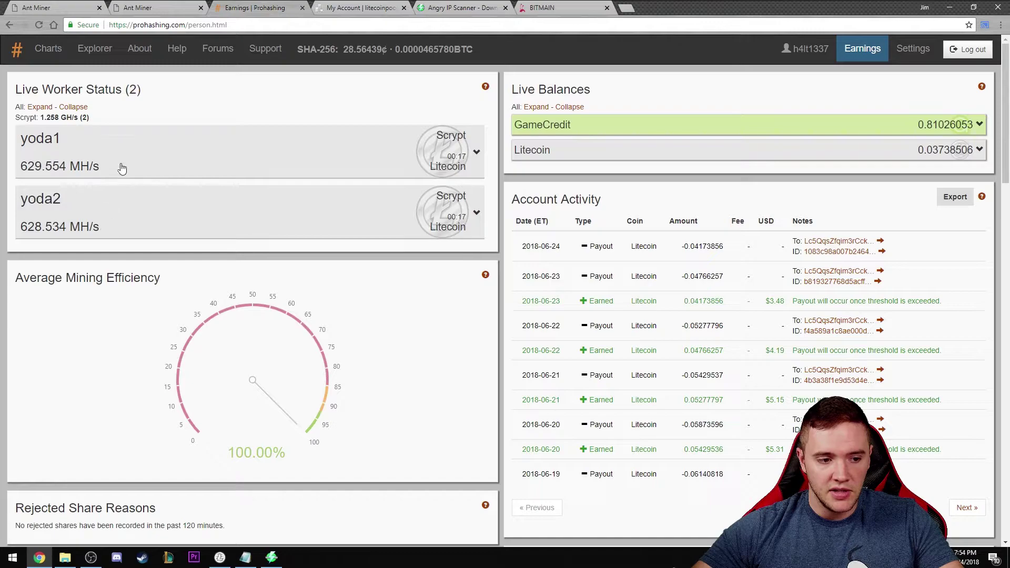
{"action": "scroll", "coordinate": [168, 295], "scroll_direction": "down", "scroll_amount": 1}
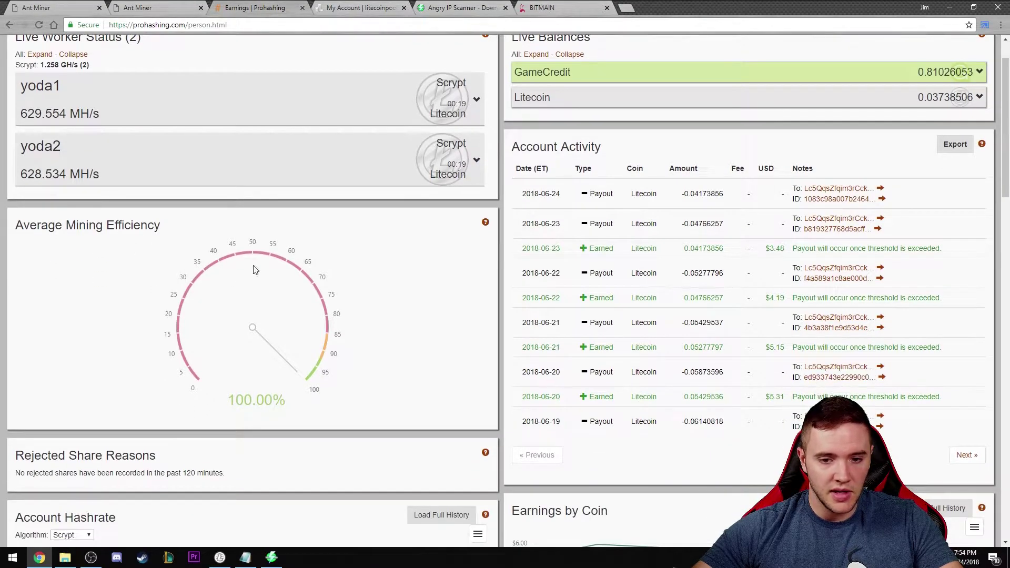
{"action": "left_click", "coordinate": [678, 101]}
{"action": "scroll", "coordinate": [694, 126], "scroll_direction": "up", "scroll_amount": 1}
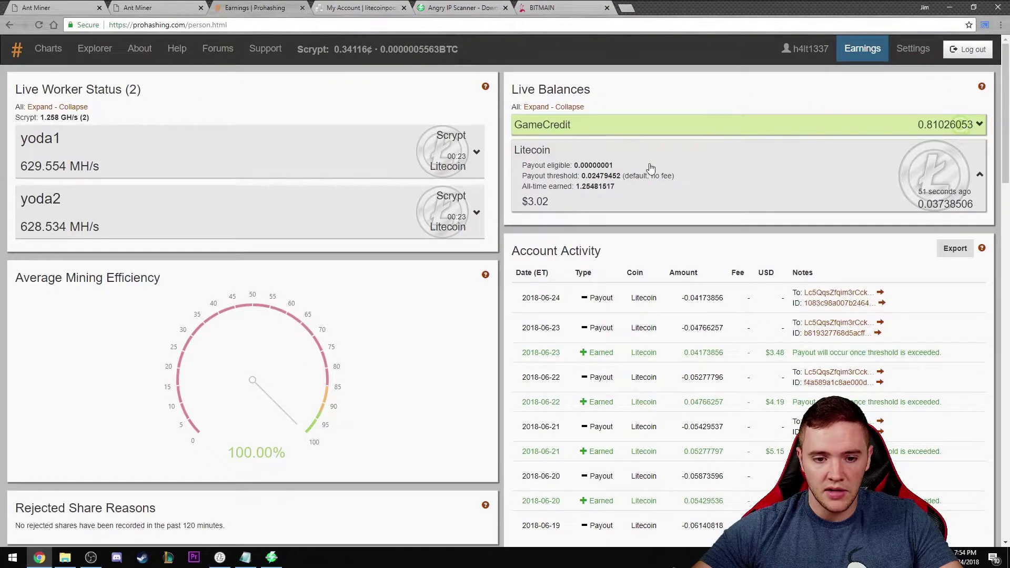
{"action": "left_click", "coordinate": [776, 158]}
{"action": "scroll", "coordinate": [544, 208], "scroll_direction": "down", "scroll_amount": 1}
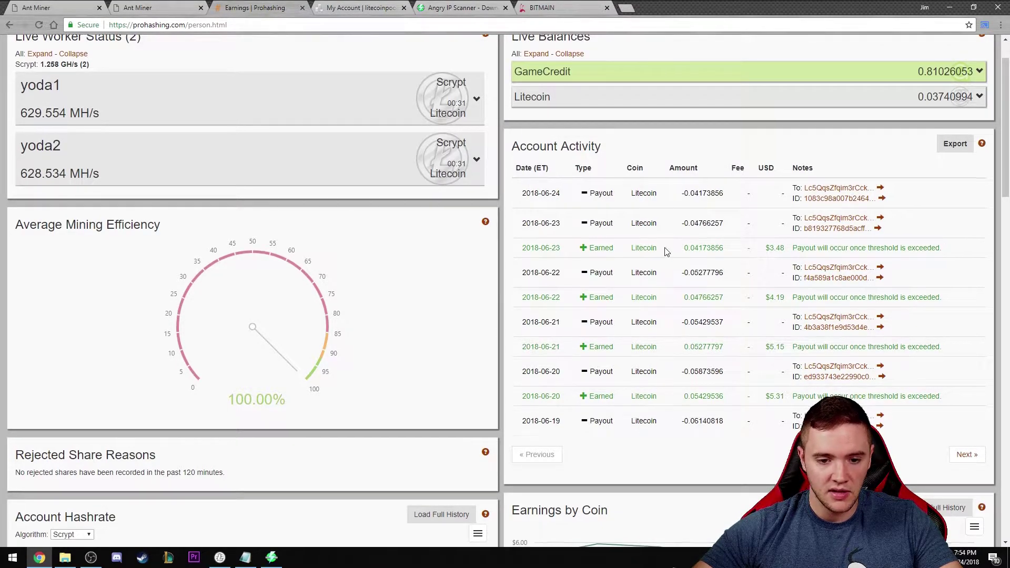
{"action": "scroll", "coordinate": [647, 237], "scroll_direction": "down", "scroll_amount": 4}
{"action": "scroll", "coordinate": [598, 218], "scroll_direction": "down", "scroll_amount": 3}
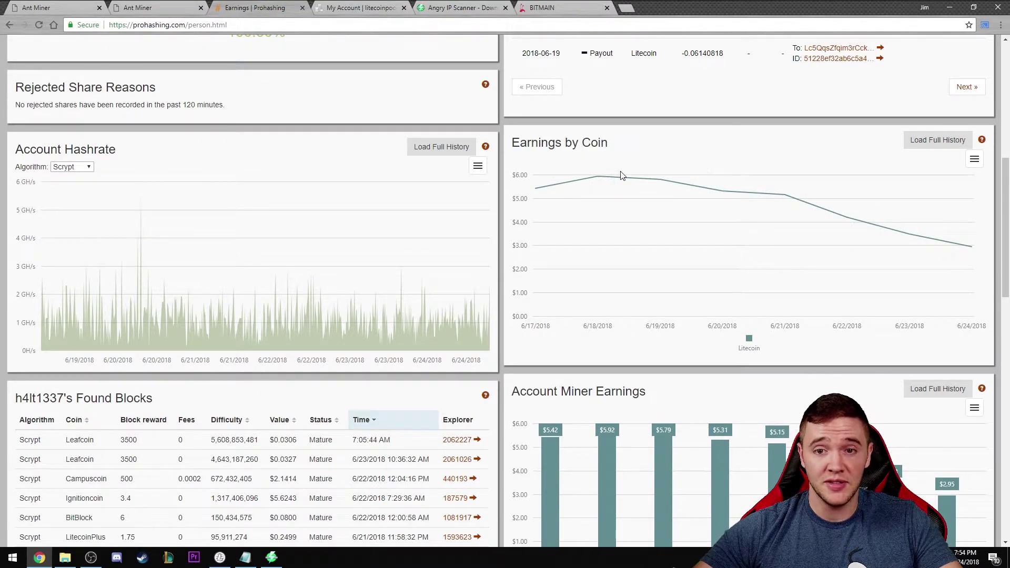
{"action": "scroll", "coordinate": [435, 198], "scroll_direction": "down", "scroll_amount": 2}
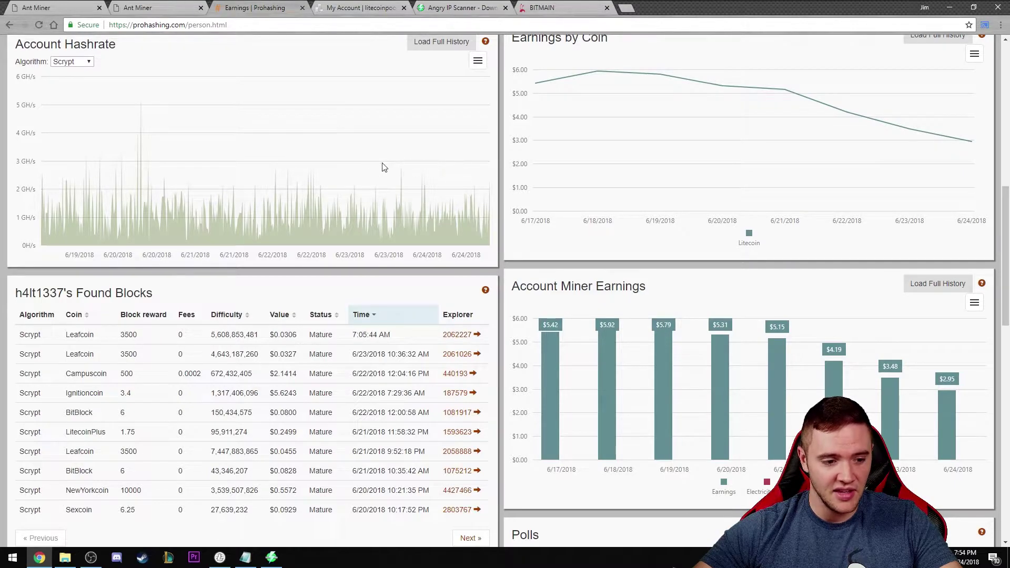
{"action": "scroll", "coordinate": [383, 164], "scroll_direction": "down", "scroll_amount": 1}
{"action": "scroll", "coordinate": [195, 297], "scroll_direction": "down", "scroll_amount": 1}
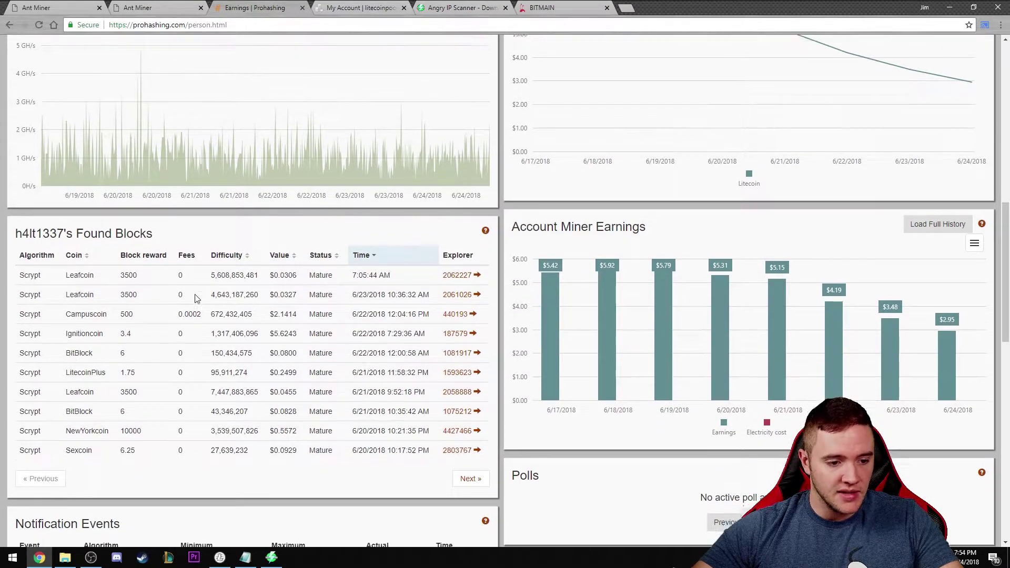
{"action": "left_click_drag", "start_coordinate": [69, 230], "coordinate": [109, 232]}
{"action": "double_click", "coordinate": [81, 249]}
{"action": "double_click", "coordinate": [84, 268]}
{"action": "left_click", "coordinate": [76, 284]}
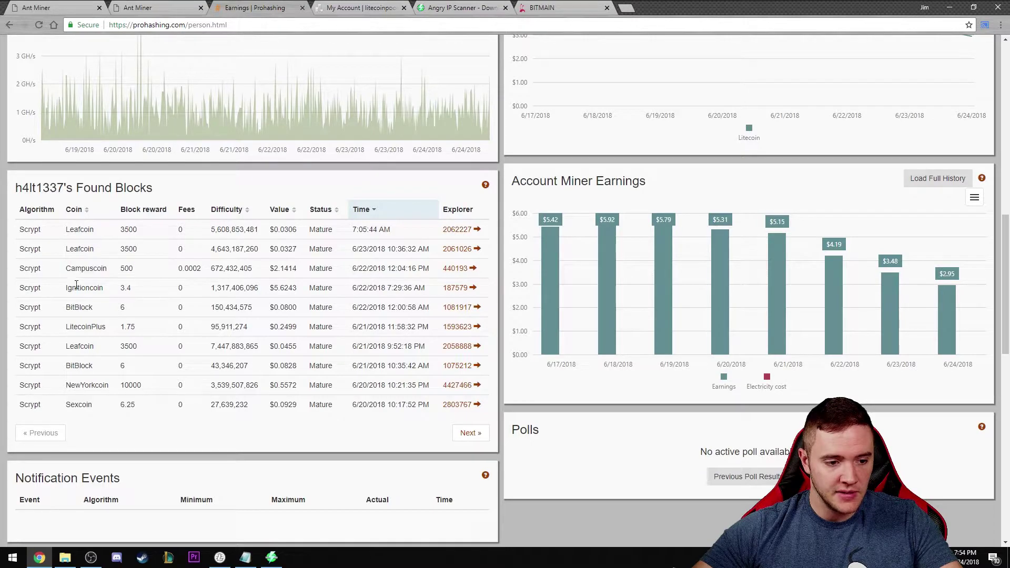
{"action": "double_click", "coordinate": [82, 311]}
{"action": "left_click_drag", "start_coordinate": [72, 327], "coordinate": [135, 367]}
{"action": "left_click_drag", "start_coordinate": [73, 405], "coordinate": [94, 405]}
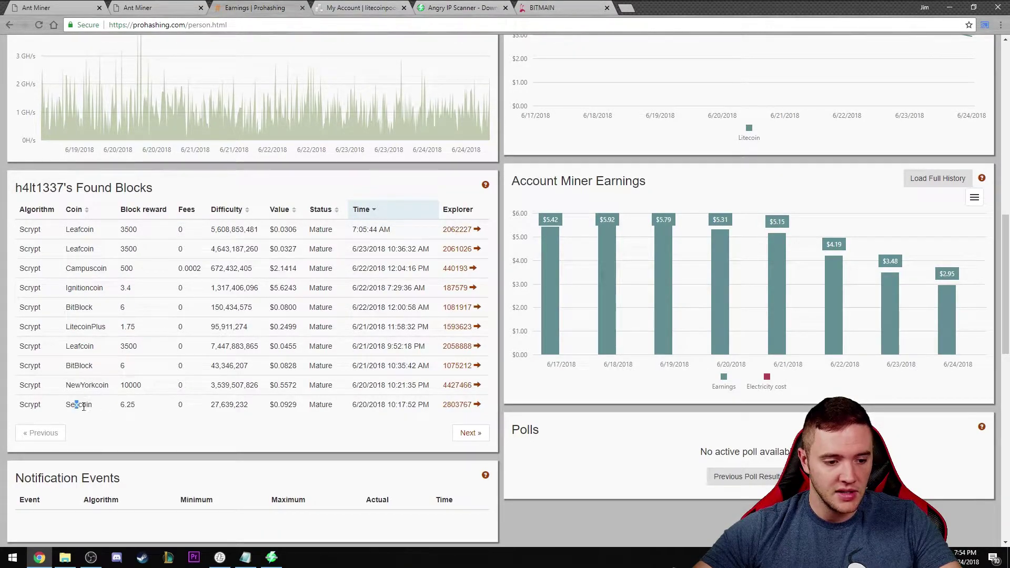
{"action": "left_click", "coordinate": [240, 342]}
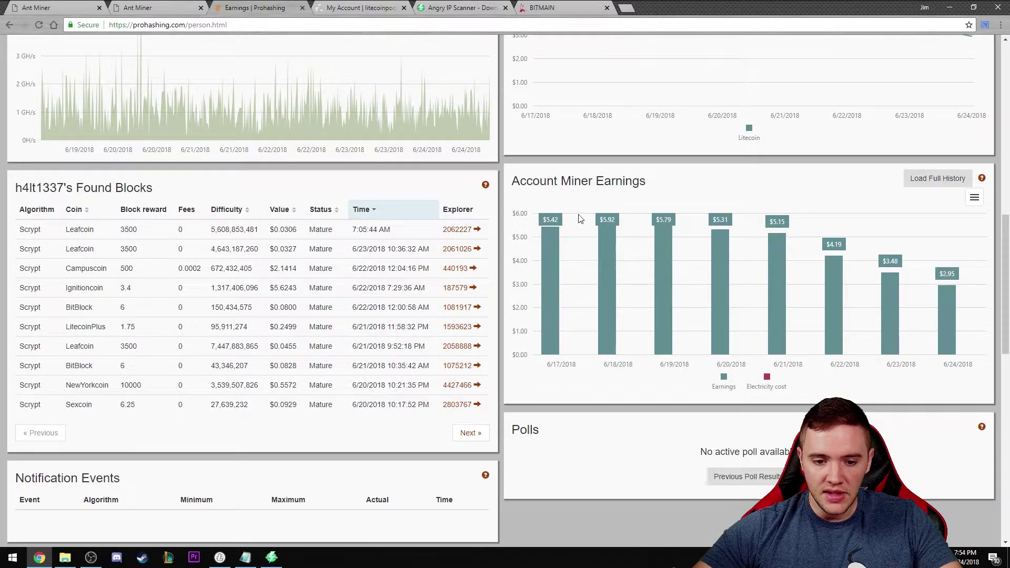
{"action": "mouse_move", "coordinate": [644, 237]}
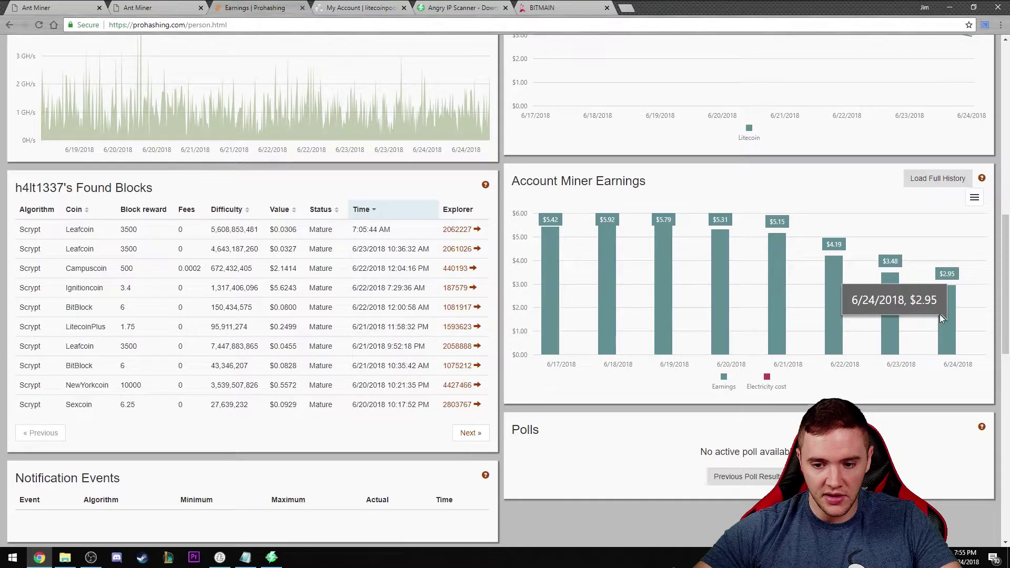
{"action": "scroll", "coordinate": [483, 271], "scroll_direction": "down", "scroll_amount": 2}
{"action": "scroll", "coordinate": [483, 271], "scroll_direction": "down", "scroll_amount": 5}
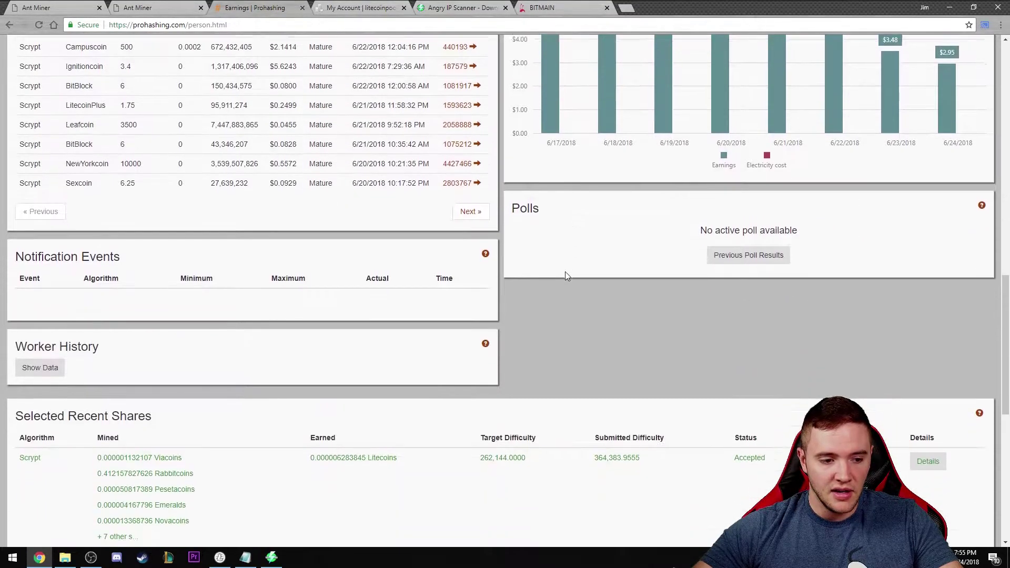
{"action": "scroll", "coordinate": [528, 291], "scroll_direction": "up", "scroll_amount": 2}
{"action": "scroll", "coordinate": [527, 291], "scroll_direction": "up", "scroll_amount": 15}
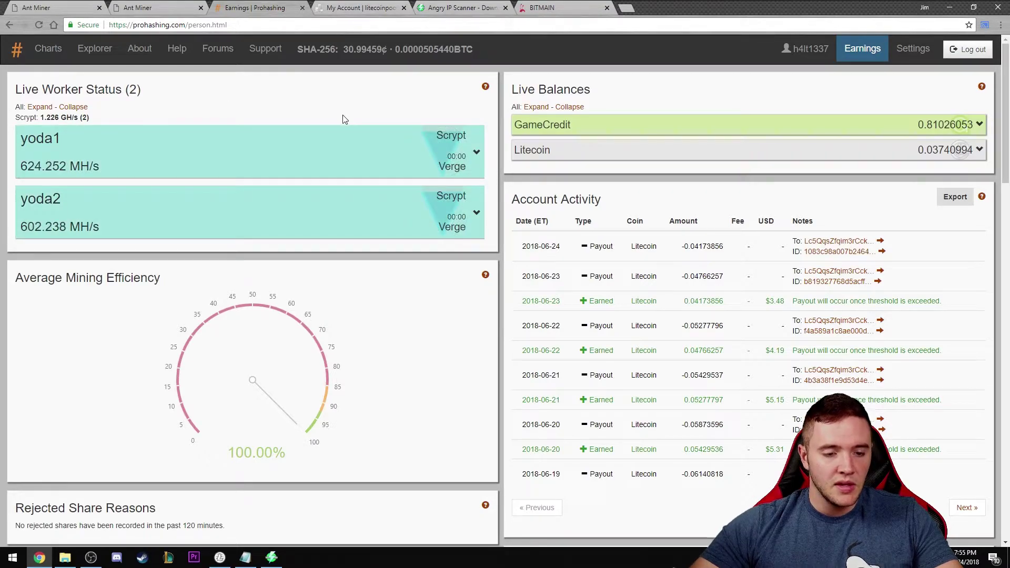
Check the first miner's Pool 2 URL, then go to the litecoinpool.org account page.
{"action": "left_click", "coordinate": [49, 6]}
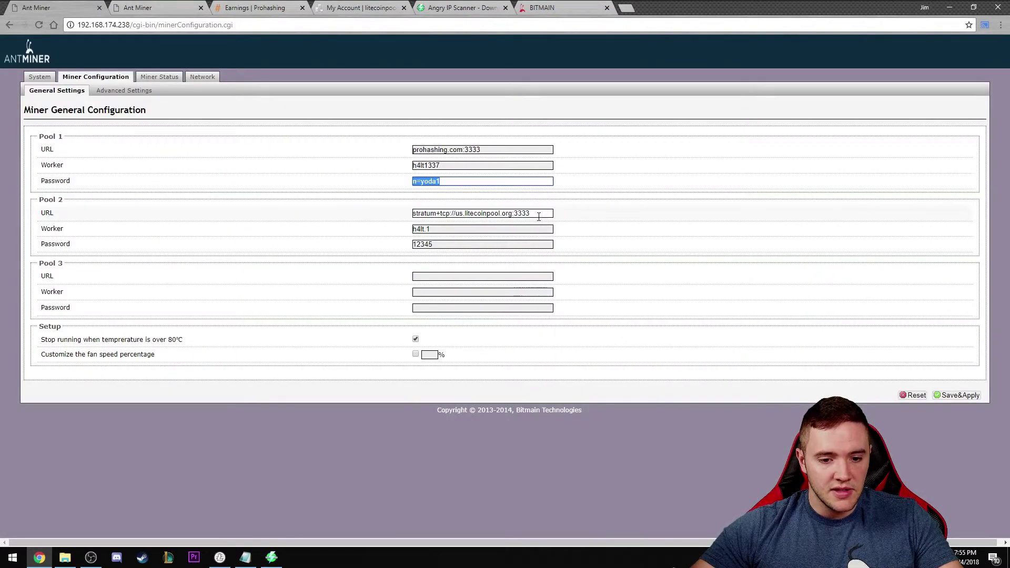
{"action": "left_click_drag", "start_coordinate": [540, 214], "coordinate": [323, 212]}
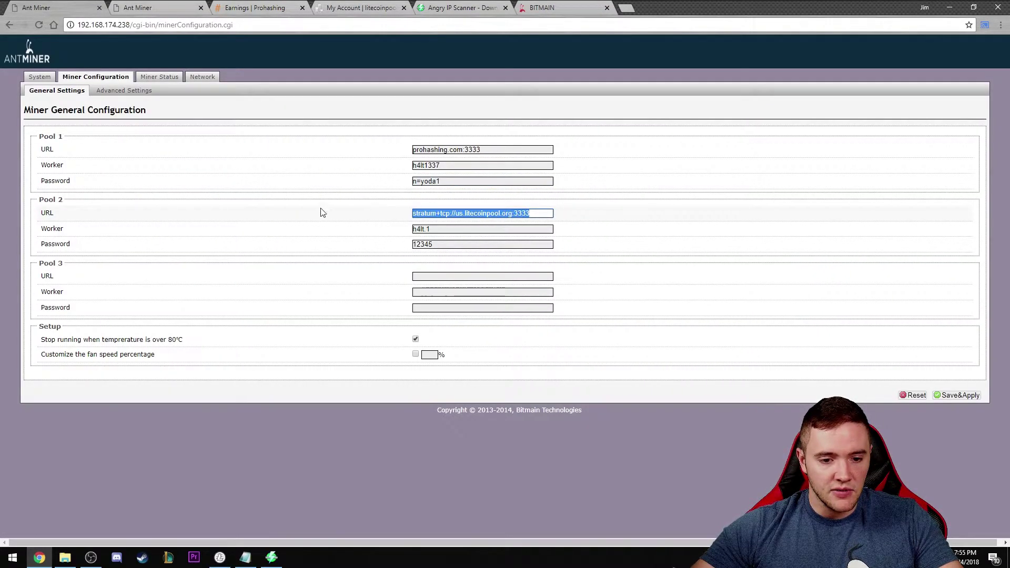
{"action": "left_click", "coordinate": [359, 7]}
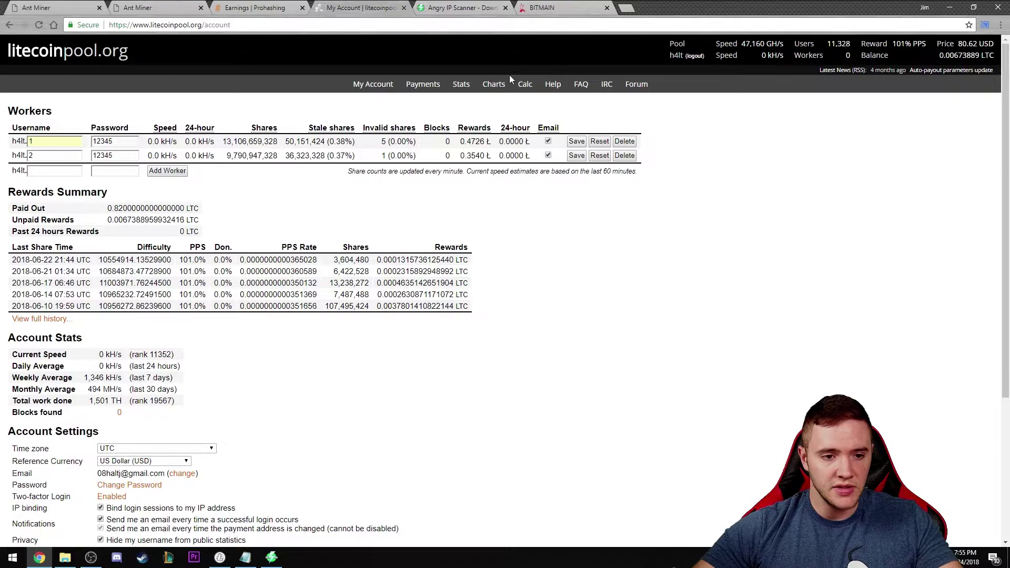
Open litecoinpool.org Help and paste the US East Coast stratum address into the miner's Pool 2 URL.
{"action": "left_click", "coordinate": [554, 86]}
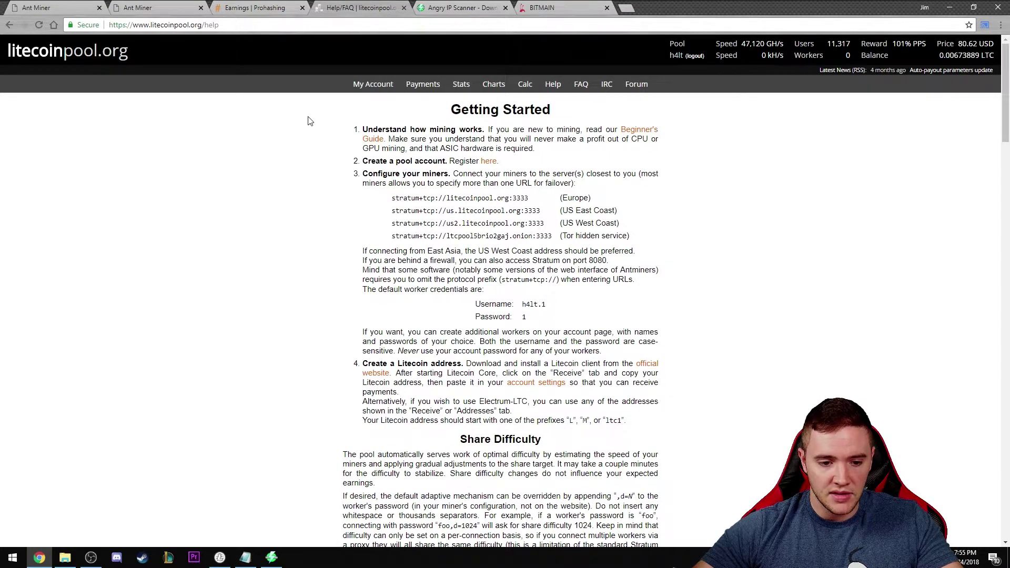
{"action": "left_click_drag", "start_coordinate": [311, 118], "coordinate": [747, 413]}
{"action": "left_click", "coordinate": [691, 350]}
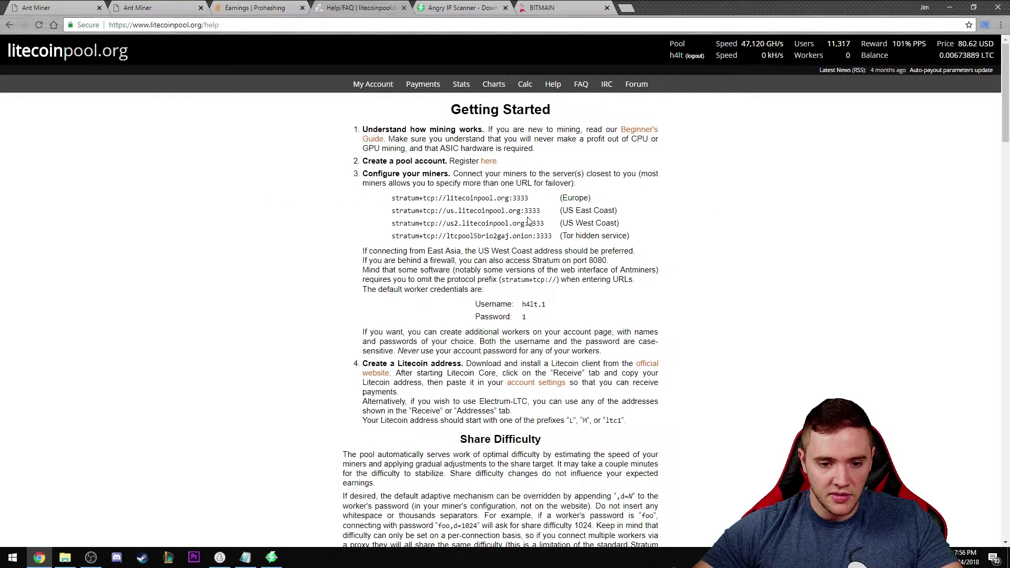
{"action": "mouse_move", "coordinate": [537, 211]}
{"action": "left_mouse_down"}
{"action": "mouse_move", "coordinate": [387, 213]}
{"action": "mouse_move", "coordinate": [543, 214]}
{"action": "left_mouse_up"}
{"action": "key", "text": "ctrl+c"}
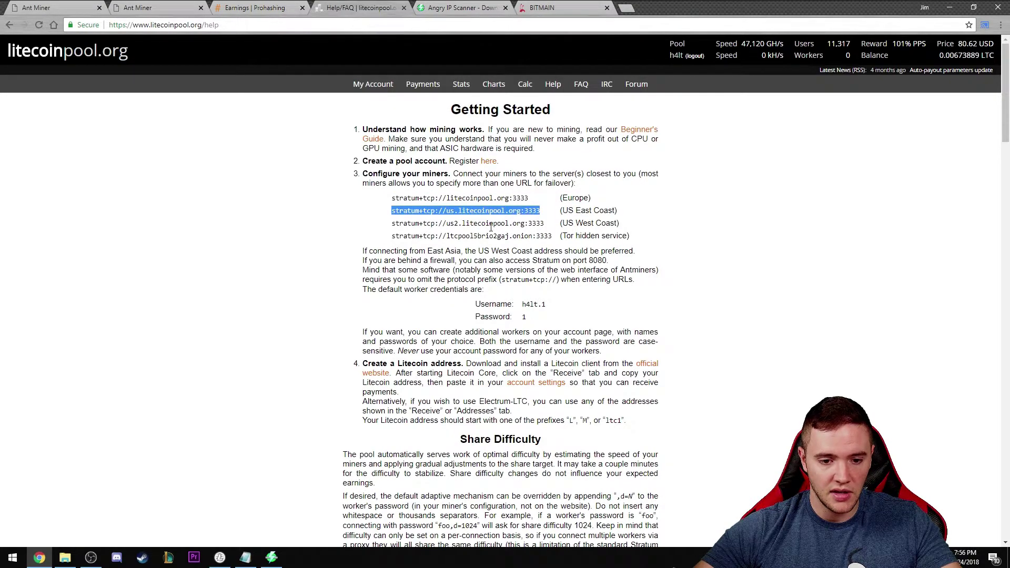
{"action": "left_click", "coordinate": [129, 4]}
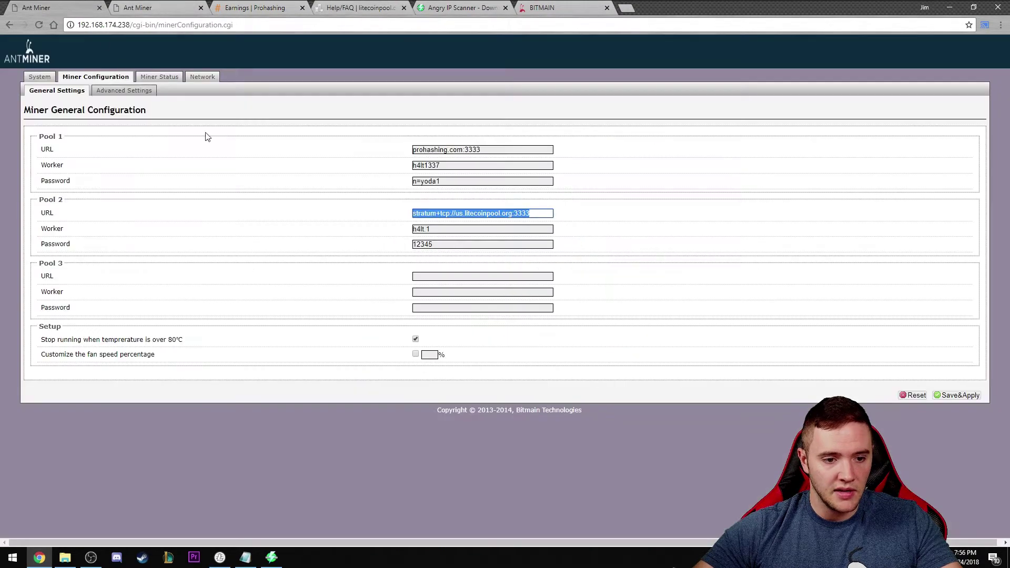
{"action": "key", "text": "ctrl+v"}
{"action": "left_click_drag", "start_coordinate": [530, 213], "coordinate": [359, 236]}
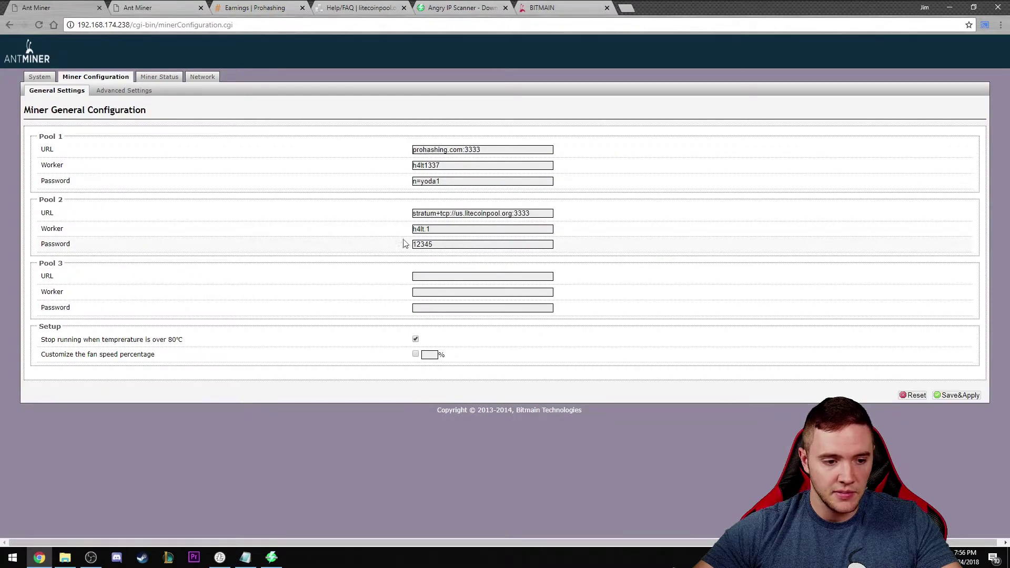
Compare the Pool 2 worker names on both miners' configuration pages.
{"action": "left_click_drag", "start_coordinate": [462, 230], "coordinate": [331, 225]}
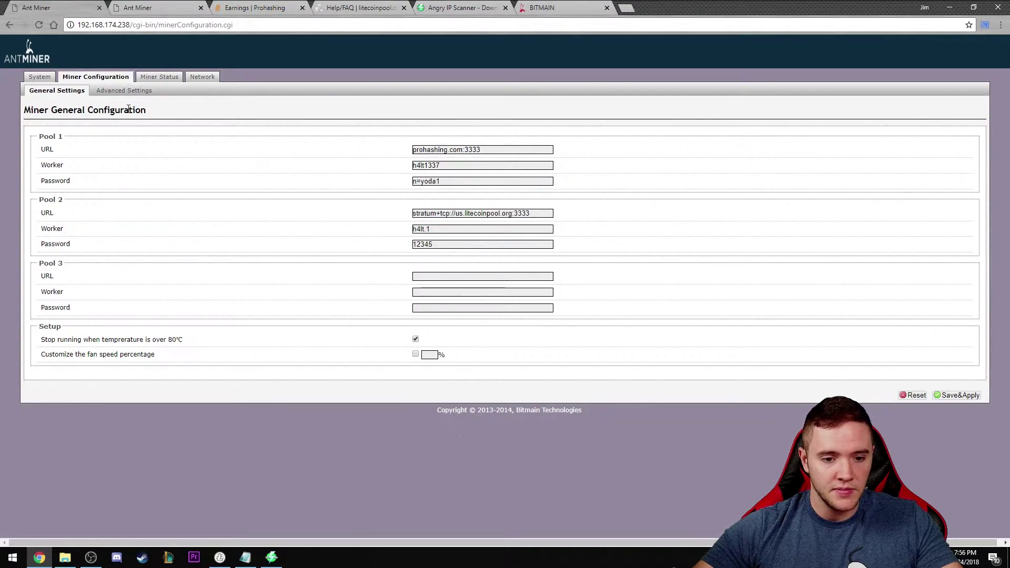
{"action": "left_click", "coordinate": [445, 227]}
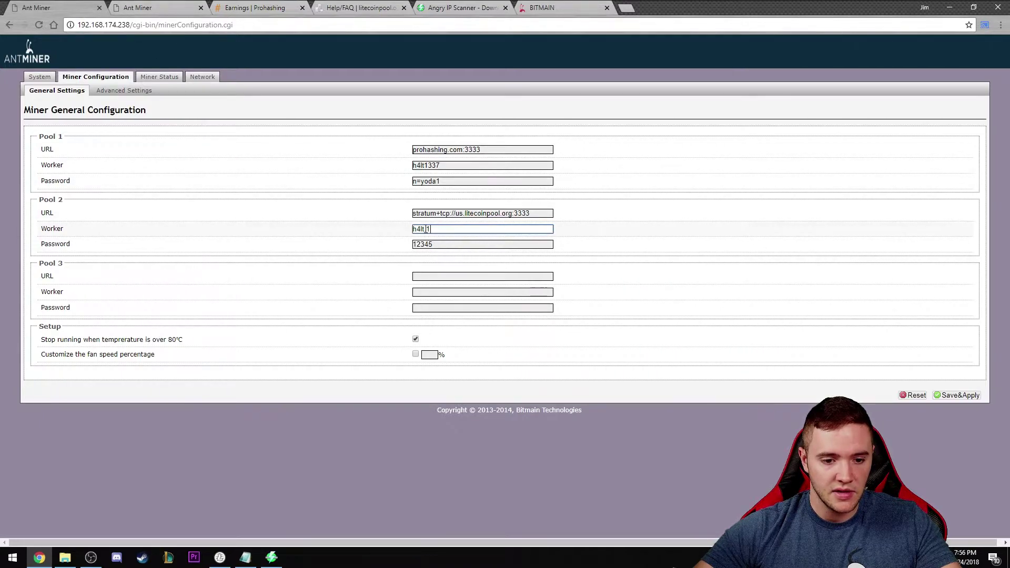
{"action": "left_click_drag", "start_coordinate": [442, 229], "coordinate": [270, 228]}
{"action": "left_click", "coordinate": [308, 216]}
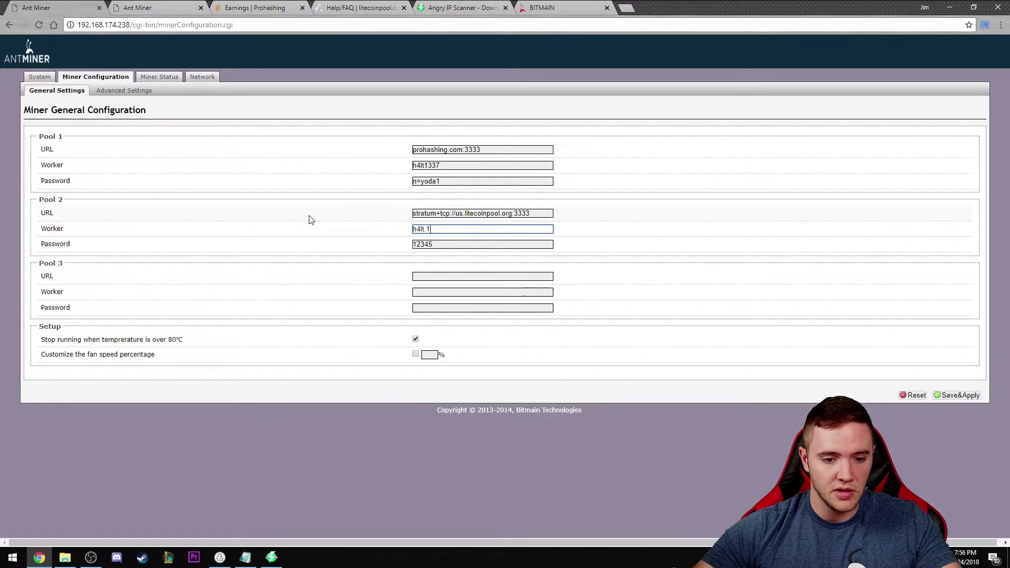
{"action": "left_click_drag", "start_coordinate": [447, 230], "coordinate": [365, 227]}
{"action": "left_click", "coordinate": [177, 34]}
{"action": "key", "text": "ctrl+shift+Tab"}
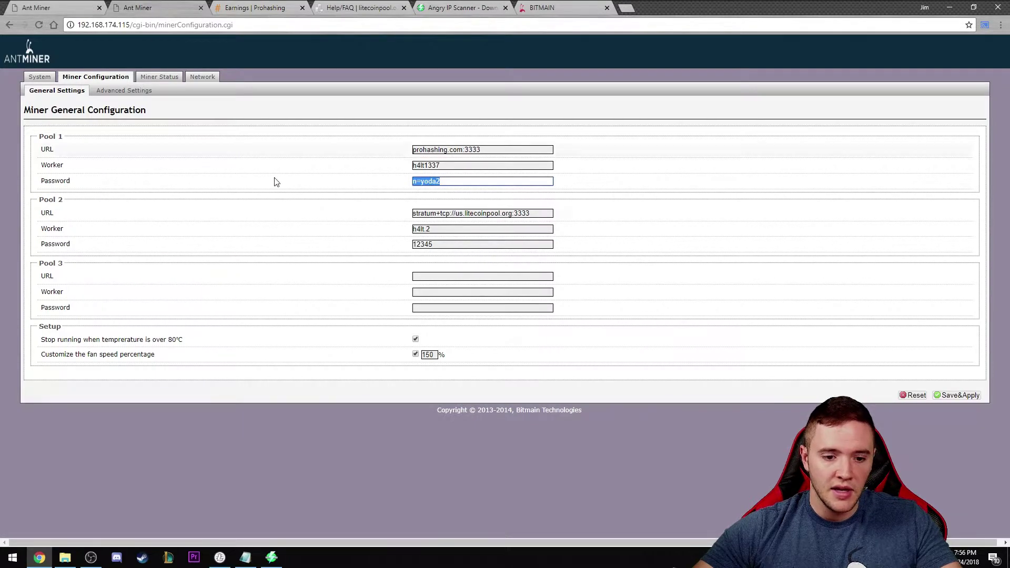
{"action": "left_click", "coordinate": [444, 230]}
{"action": "left_click_drag", "start_coordinate": [442, 228], "coordinate": [354, 236]}
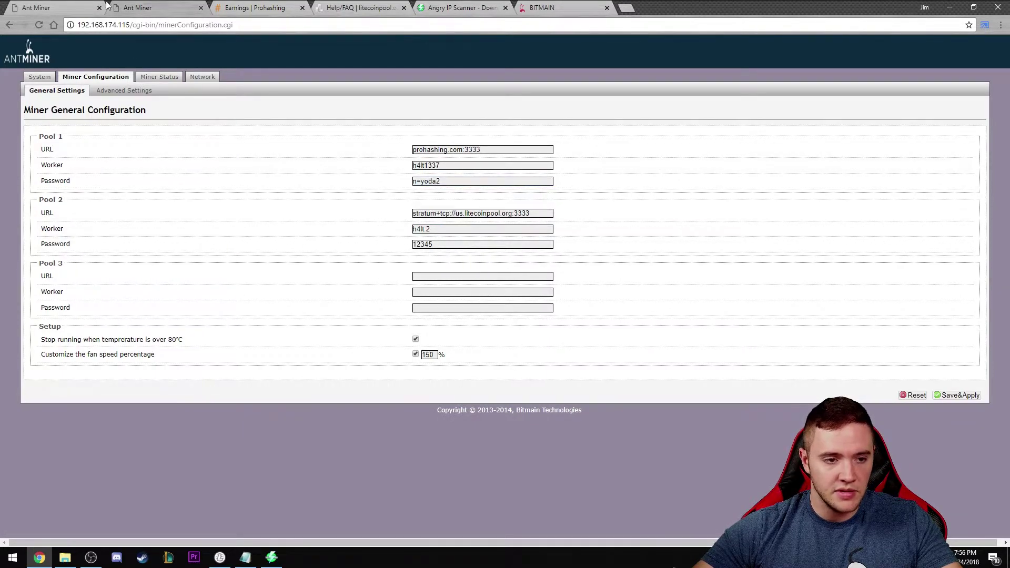
{"action": "key", "text": "ctrl+Tab"}
Compare litecoinpool's default worker credentials with the first miner's Pool 2 password.
{"action": "left_click", "coordinate": [357, 7]}
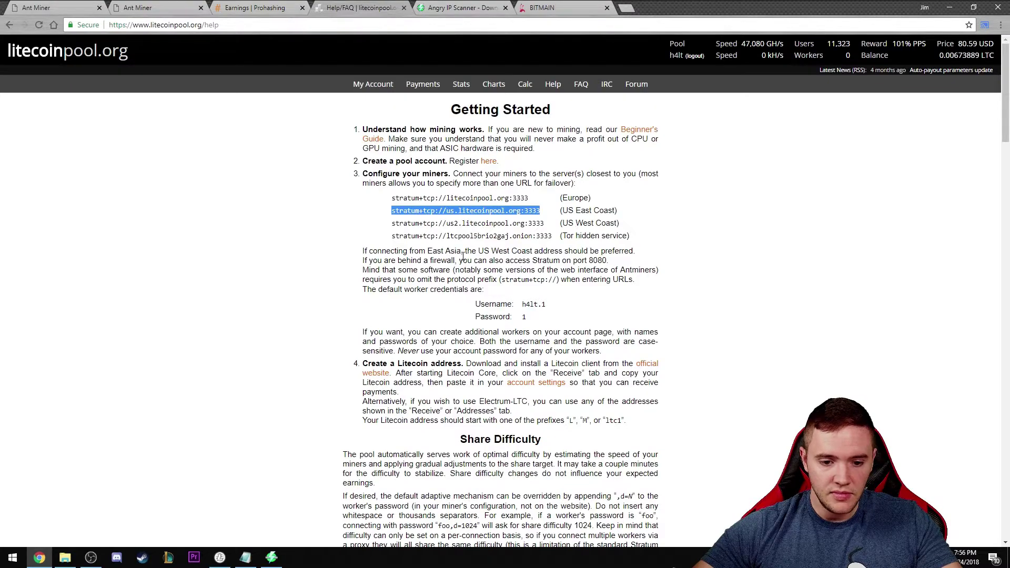
{"action": "left_click_drag", "start_coordinate": [555, 315], "coordinate": [462, 311]}
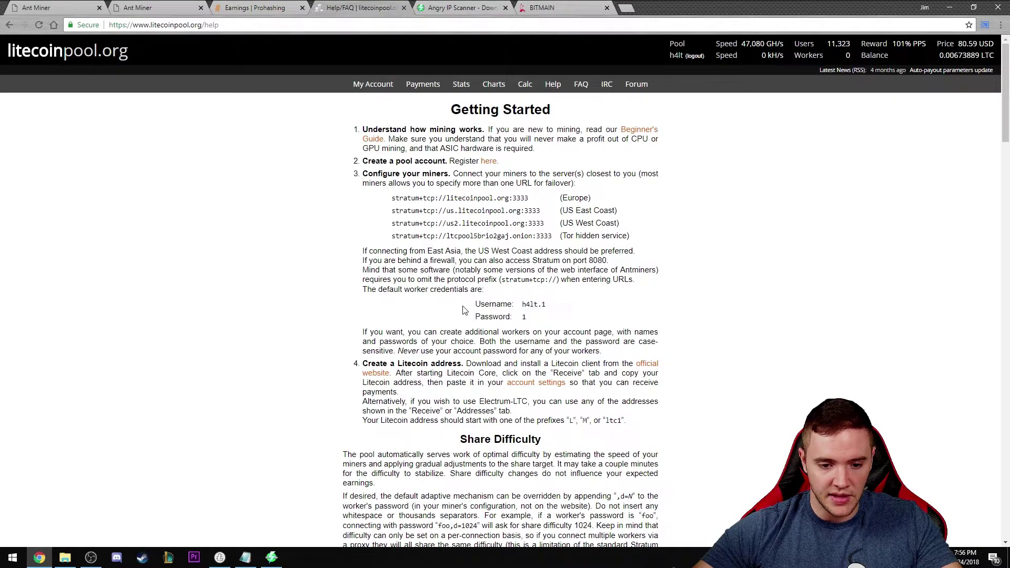
{"action": "left_click_drag", "start_coordinate": [530, 327], "coordinate": [476, 320]}
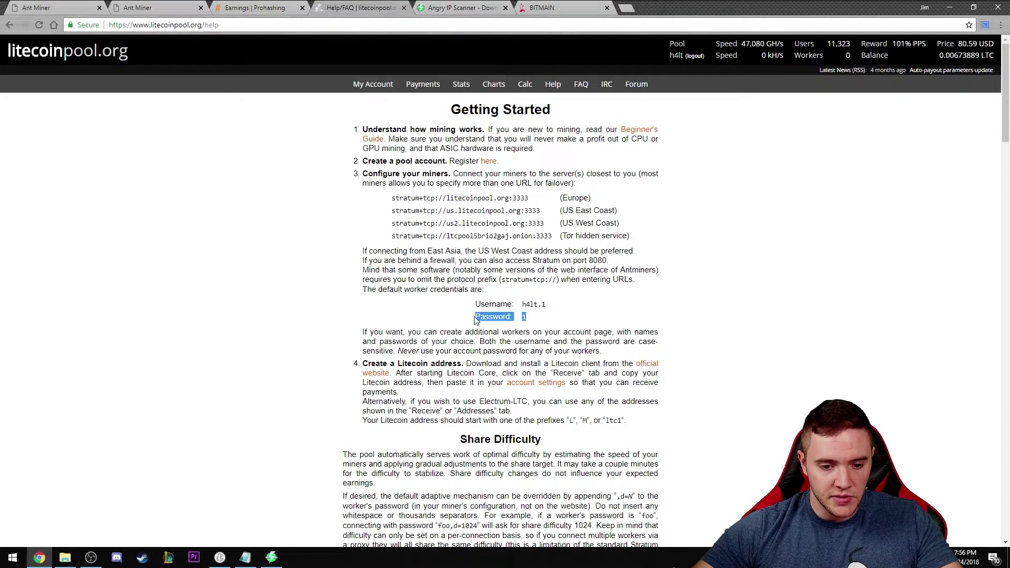
{"action": "key", "text": "ctrl+1"}
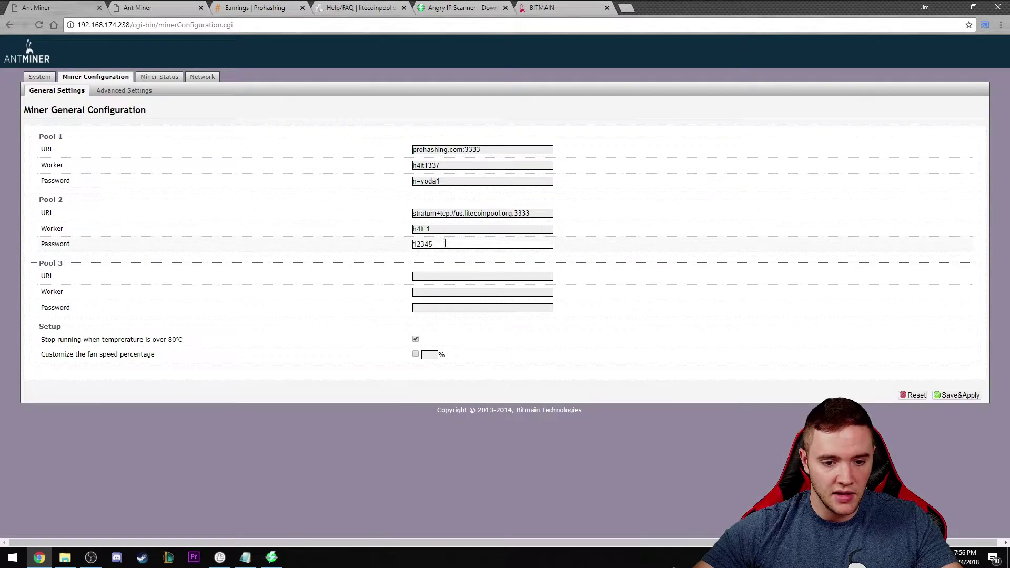
{"action": "double_click", "coordinate": [439, 244]}
{"action": "key", "text": "Right"}
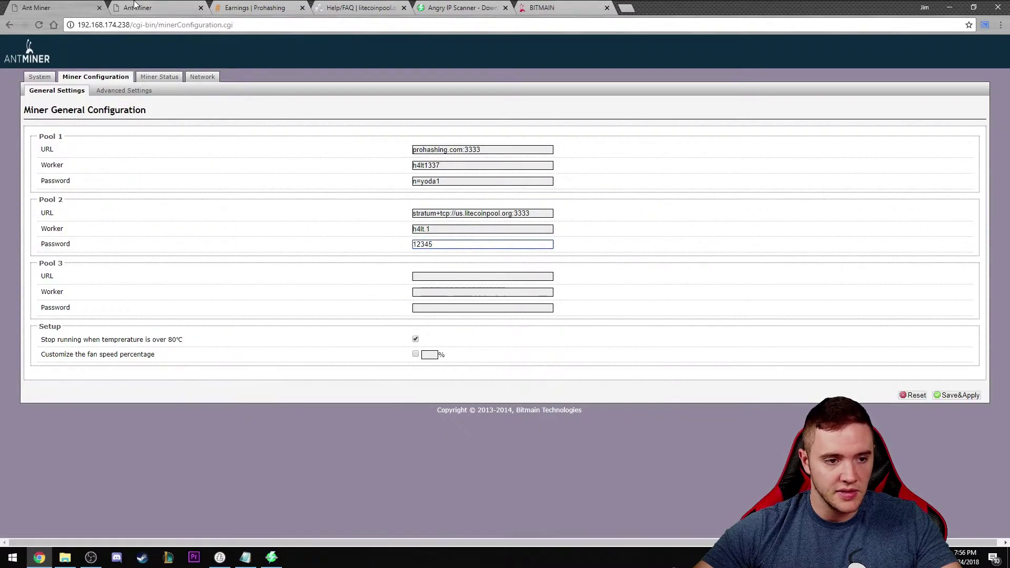
{"action": "key", "text": "ctrl+2"}
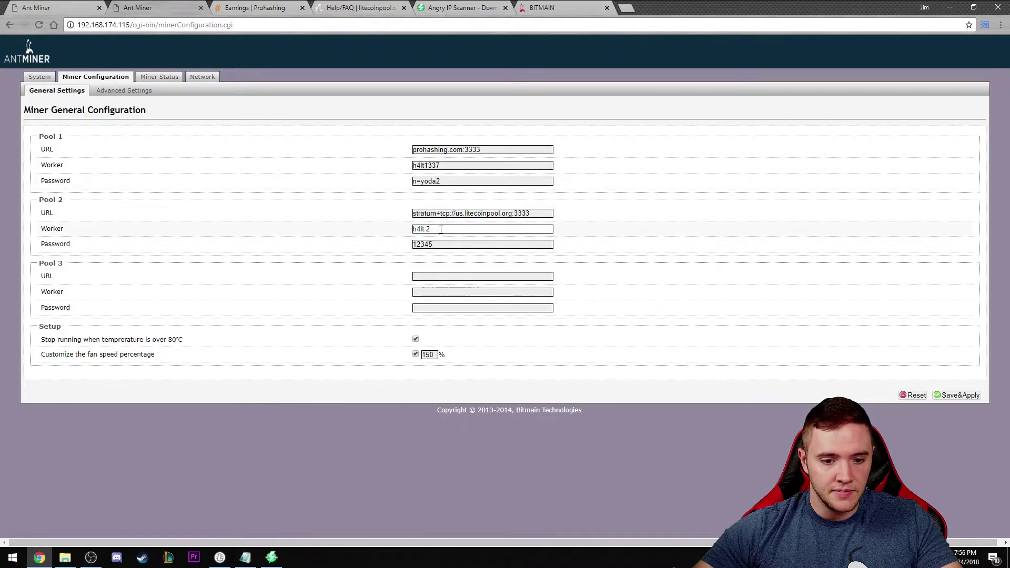
{"action": "key", "text": "ctrl+1"}
{"action": "left_click", "coordinate": [354, 5]}
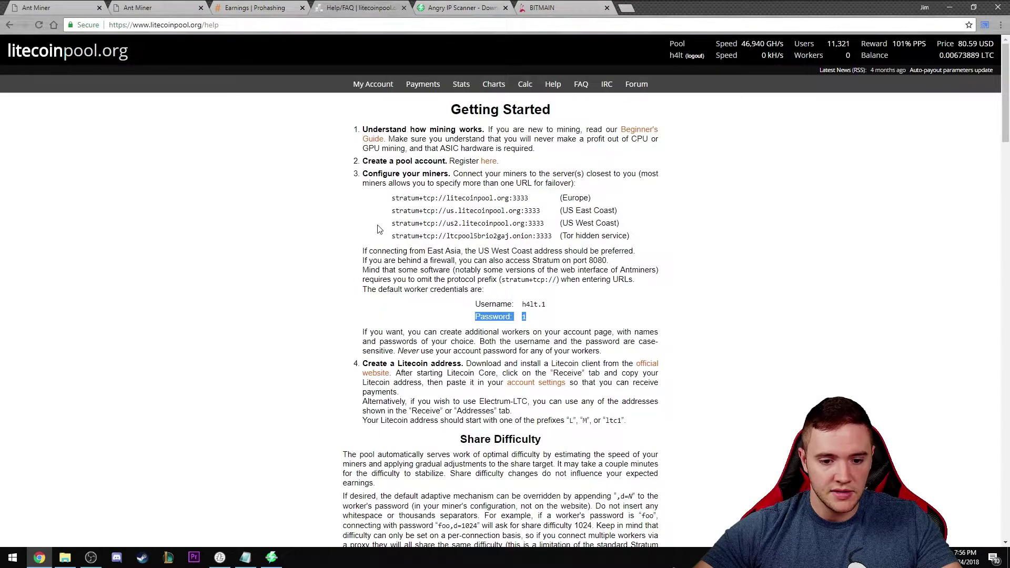
{"action": "left_click", "coordinate": [635, 308]}
{"action": "scroll", "coordinate": [641, 294], "scroll_direction": "down", "scroll_amount": 1}
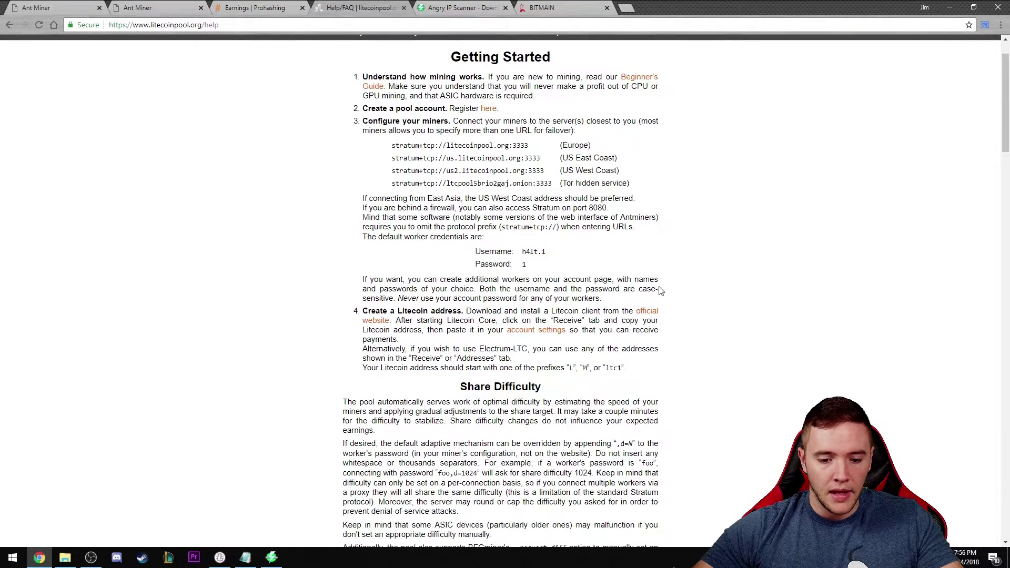
{"action": "scroll", "coordinate": [661, 290], "scroll_direction": "up", "scroll_amount": 1}
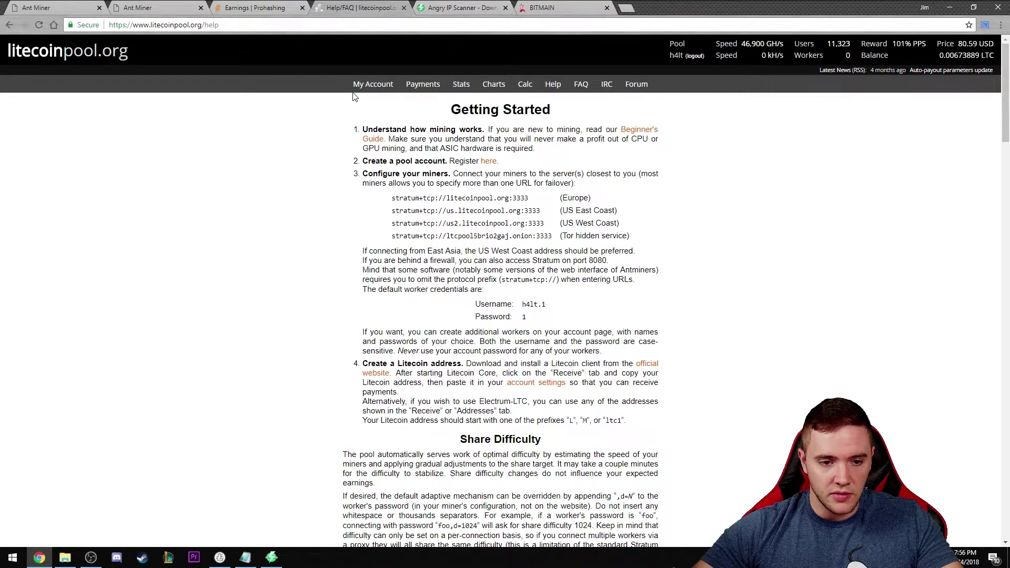
Open My Account on litecoinpool.org, inspecting both workers' username and password fields and the Paid Out total.
{"action": "left_click", "coordinate": [373, 85]}
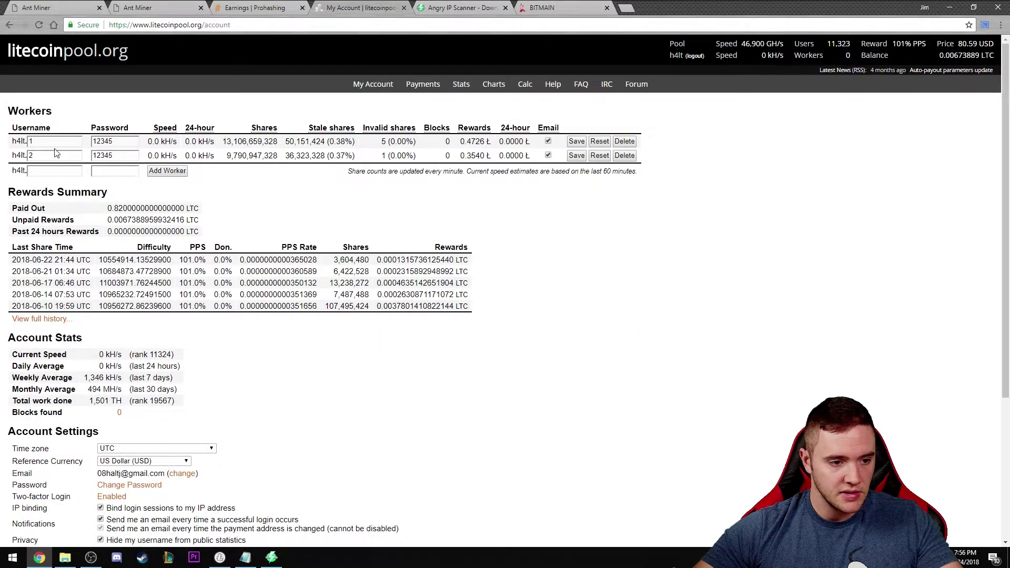
{"action": "left_click", "coordinate": [55, 141]}
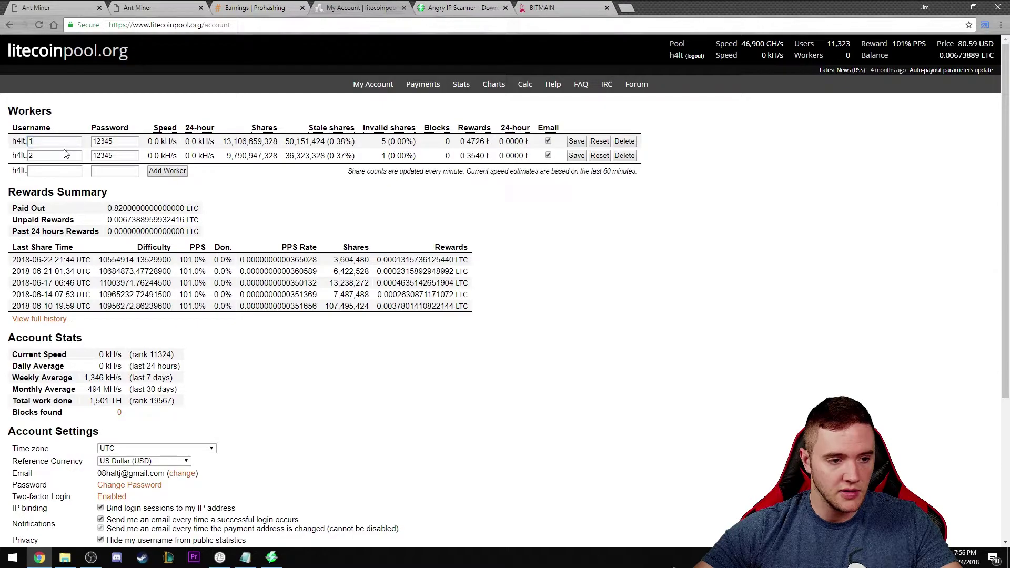
{"action": "left_click", "coordinate": [117, 142]}
{"action": "left_click", "coordinate": [133, 117]}
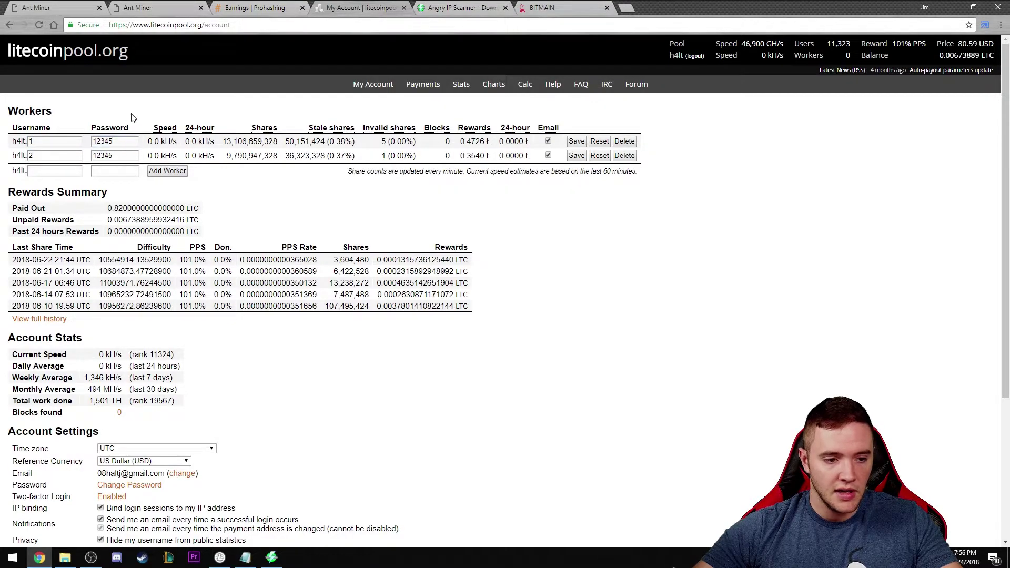
{"action": "left_click", "coordinate": [118, 155]}
{"action": "left_click", "coordinate": [179, 141]}
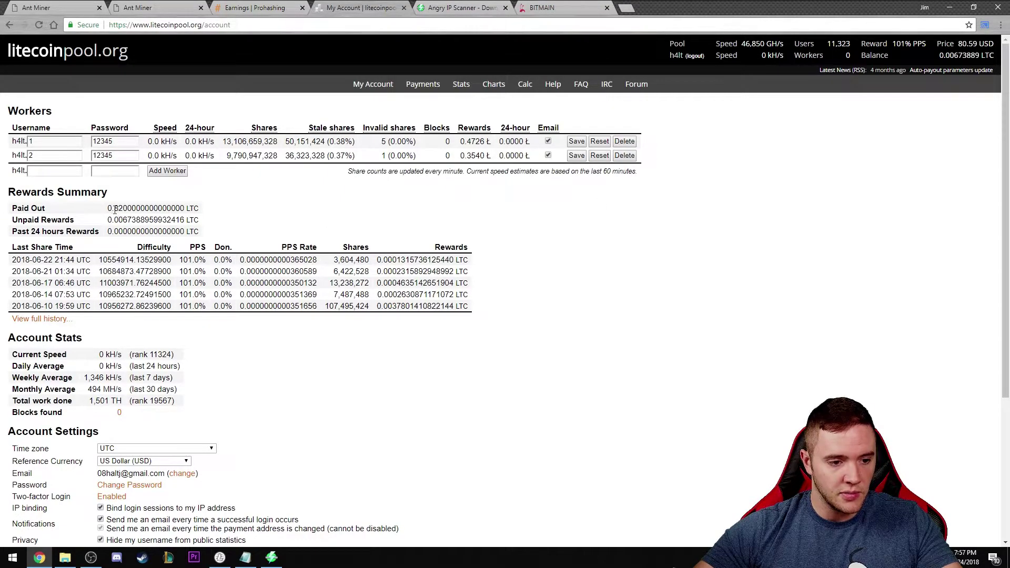
{"action": "left_click_drag", "start_coordinate": [199, 208], "coordinate": [95, 208]}
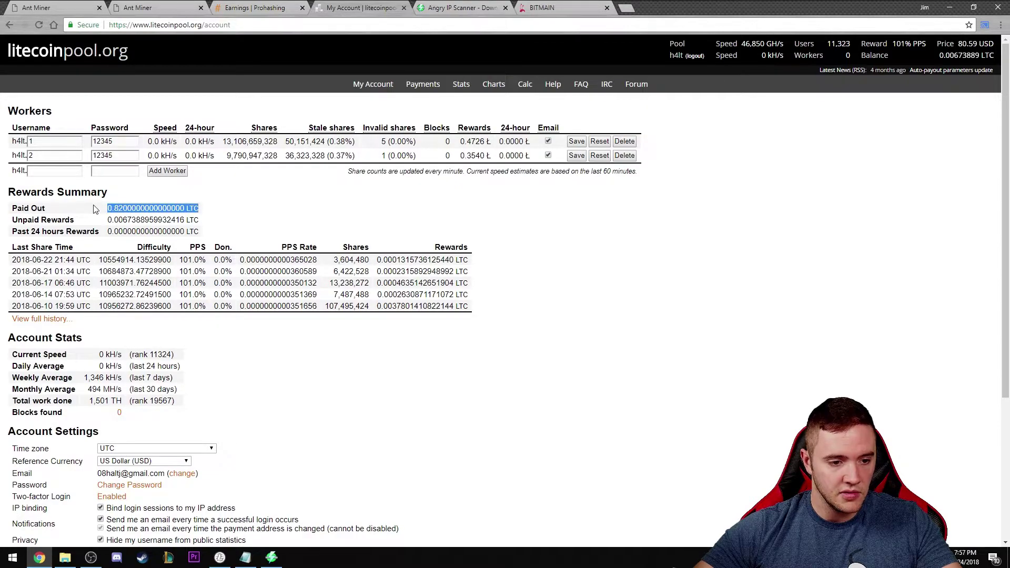
{"action": "left_click", "coordinate": [166, 206]}
{"action": "scroll", "coordinate": [327, 347], "scroll_direction": "down", "scroll_amount": 4}
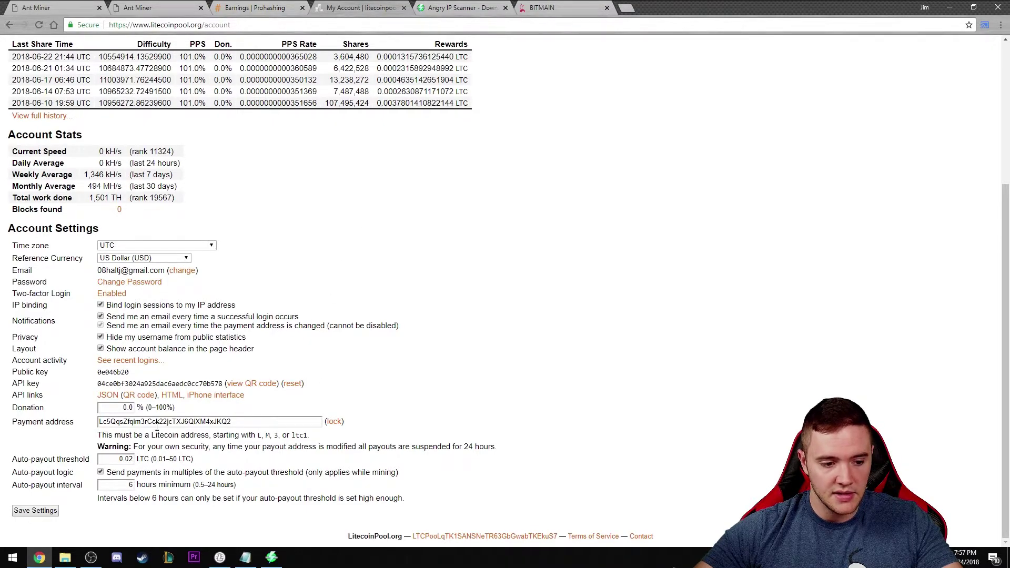
{"action": "left_click_drag", "start_coordinate": [260, 424], "coordinate": [87, 431]}
{"action": "left_click", "coordinate": [193, 432]}
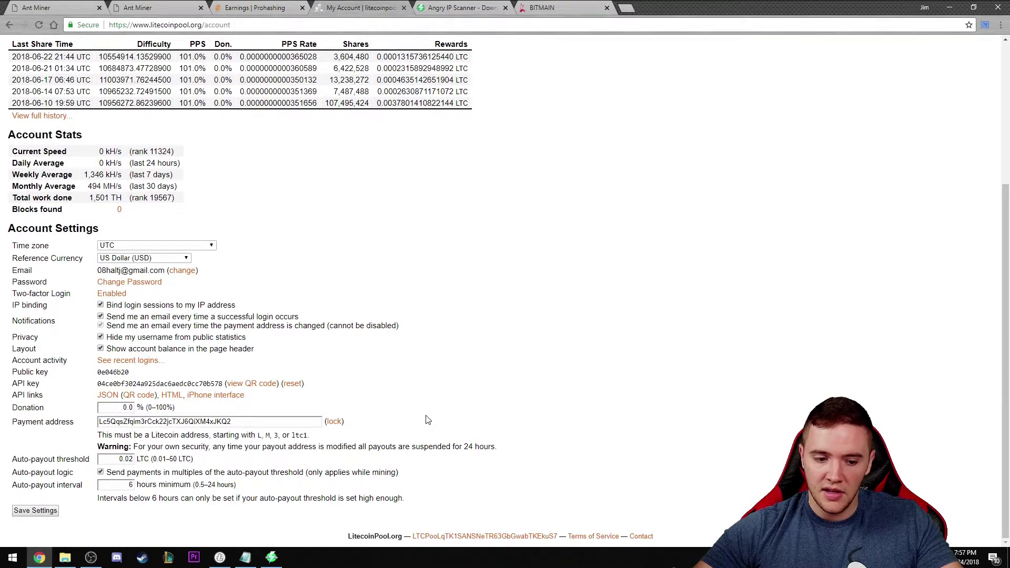
{"action": "left_click", "coordinate": [299, 420]}
{"action": "left_click", "coordinate": [407, 410]}
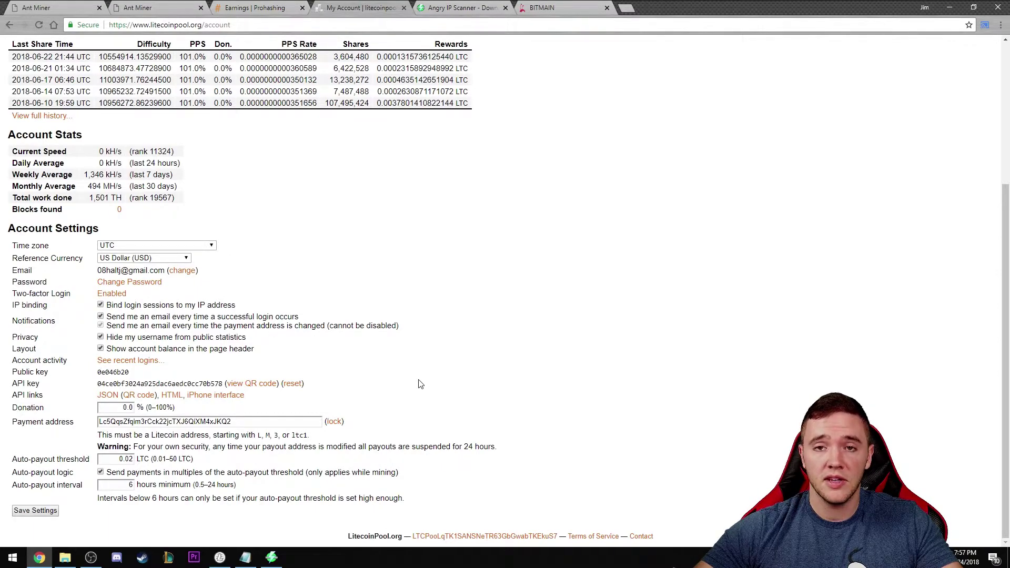
{"action": "left_click", "coordinate": [300, 420]}
{"action": "left_click", "coordinate": [392, 380]}
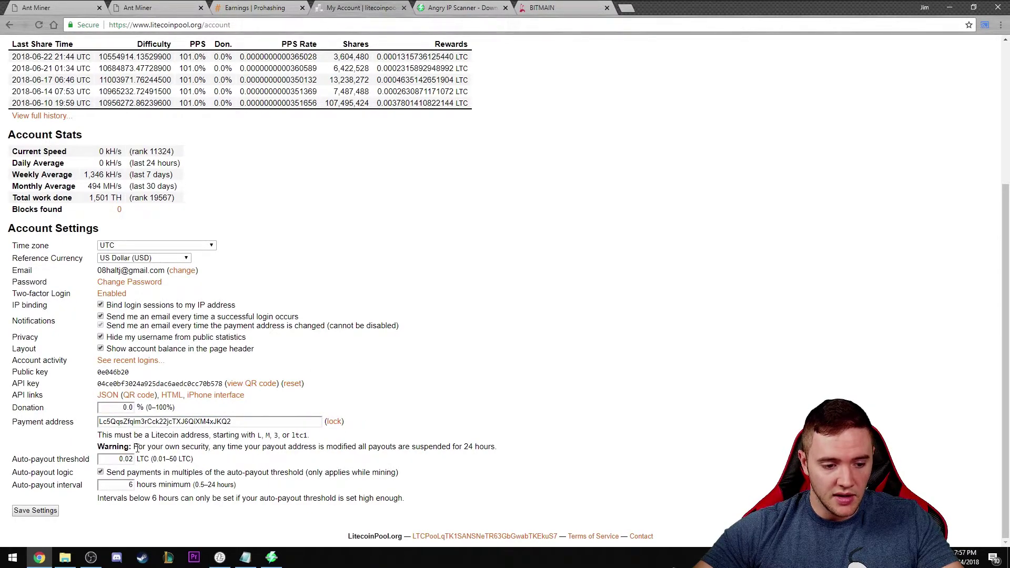
{"action": "left_click_drag", "start_coordinate": [136, 448], "coordinate": [373, 449]}
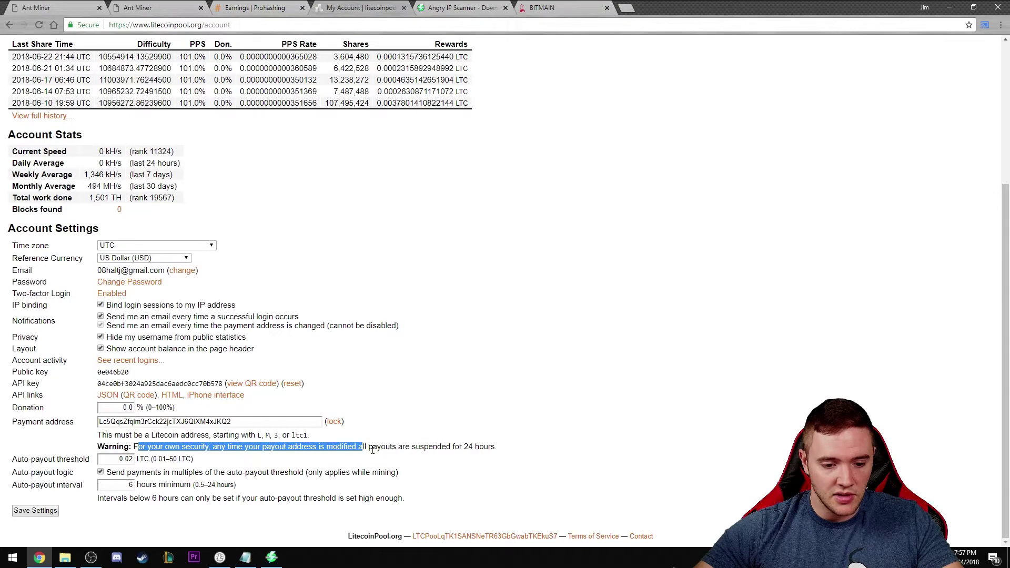
{"action": "left_click", "coordinate": [450, 447]}
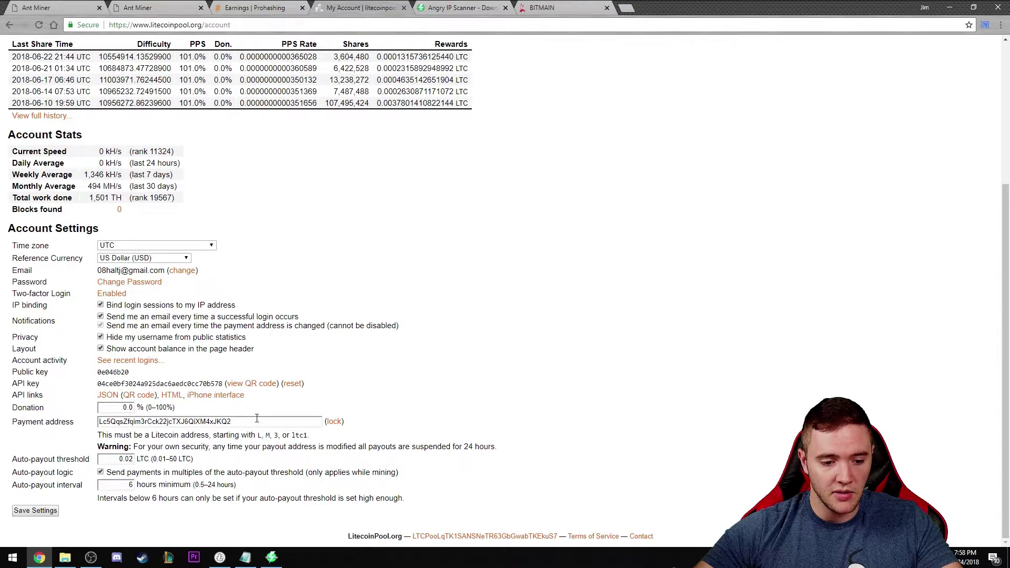
{"action": "left_click", "coordinate": [256, 418]}
{"action": "left_click_drag", "start_coordinate": [98, 446], "coordinate": [507, 448]}
{"action": "left_click", "coordinate": [482, 446]}
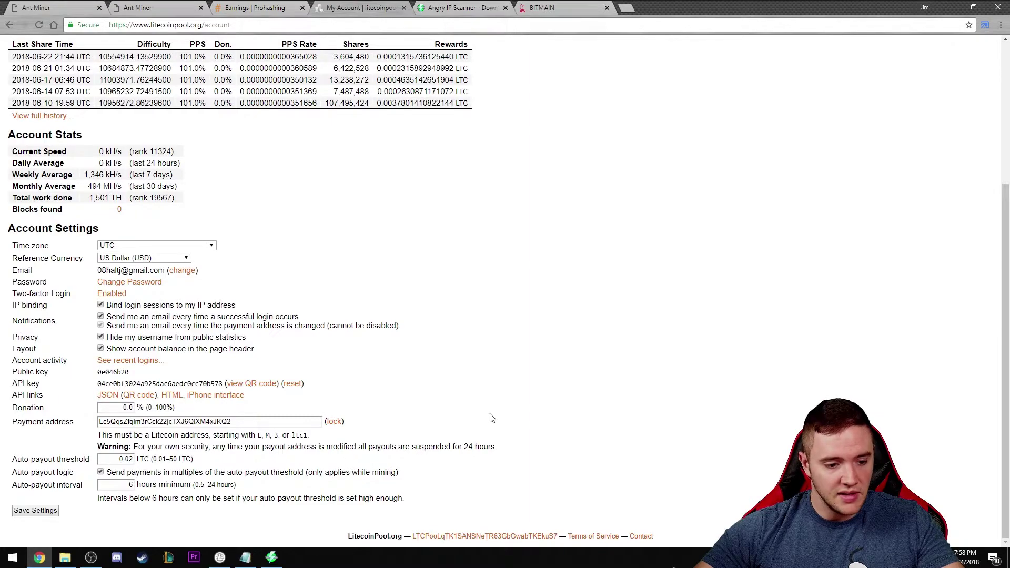
{"action": "scroll", "coordinate": [493, 417], "scroll_direction": "up", "scroll_amount": 1}
{"action": "scroll", "coordinate": [509, 412], "scroll_direction": "down", "scroll_amount": 1}
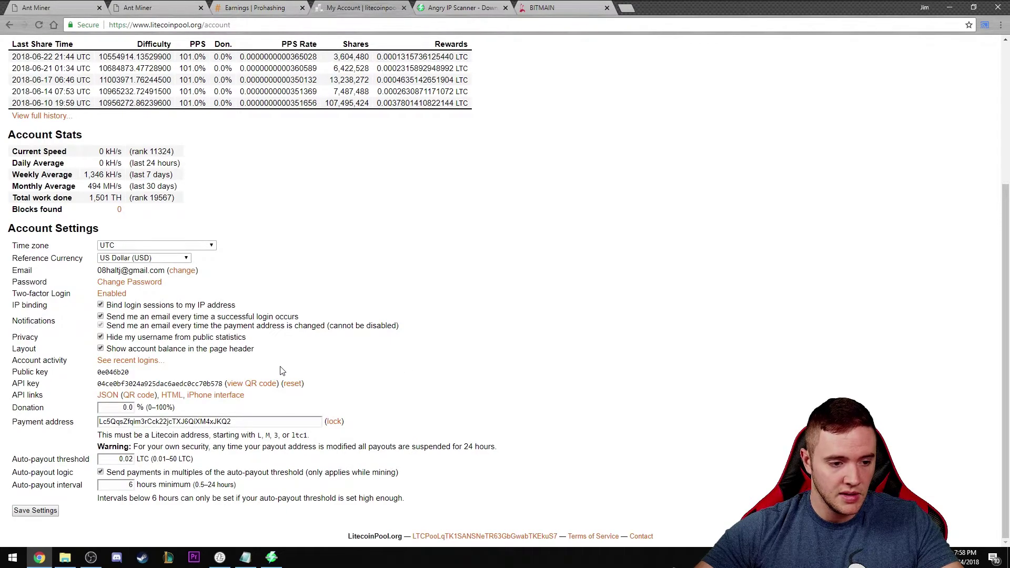
{"action": "scroll", "coordinate": [292, 361], "scroll_direction": "up", "scroll_amount": 1}
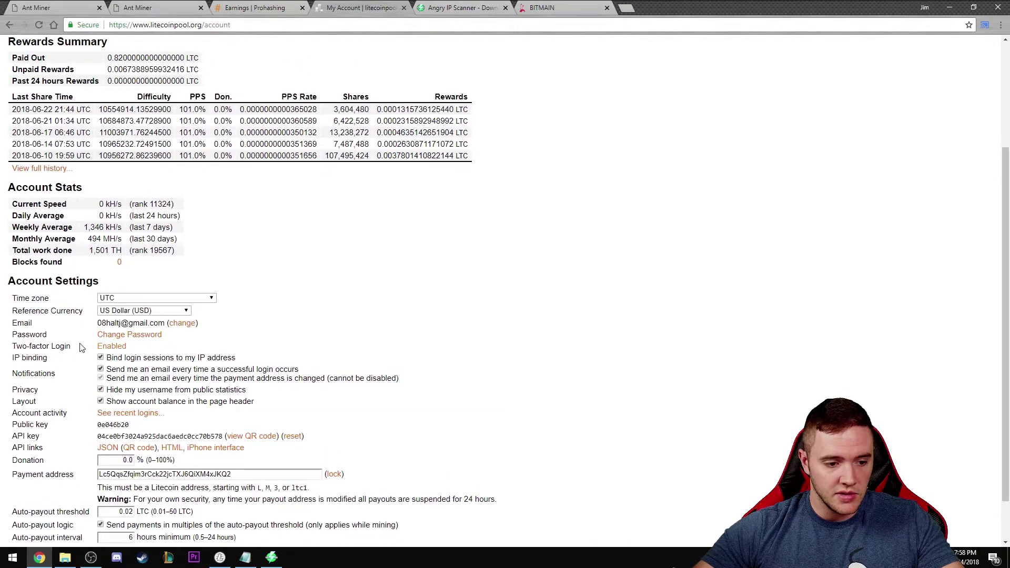
{"action": "triple_click", "coordinate": [137, 352]}
{"action": "left_click", "coordinate": [343, 335]}
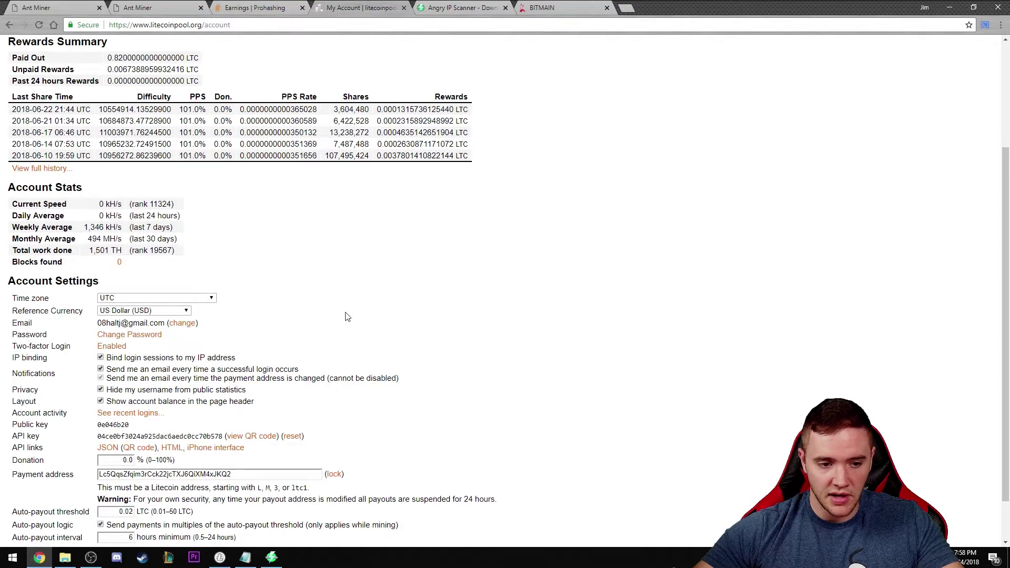
{"action": "scroll", "coordinate": [347, 316], "scroll_direction": "up", "scroll_amount": 3}
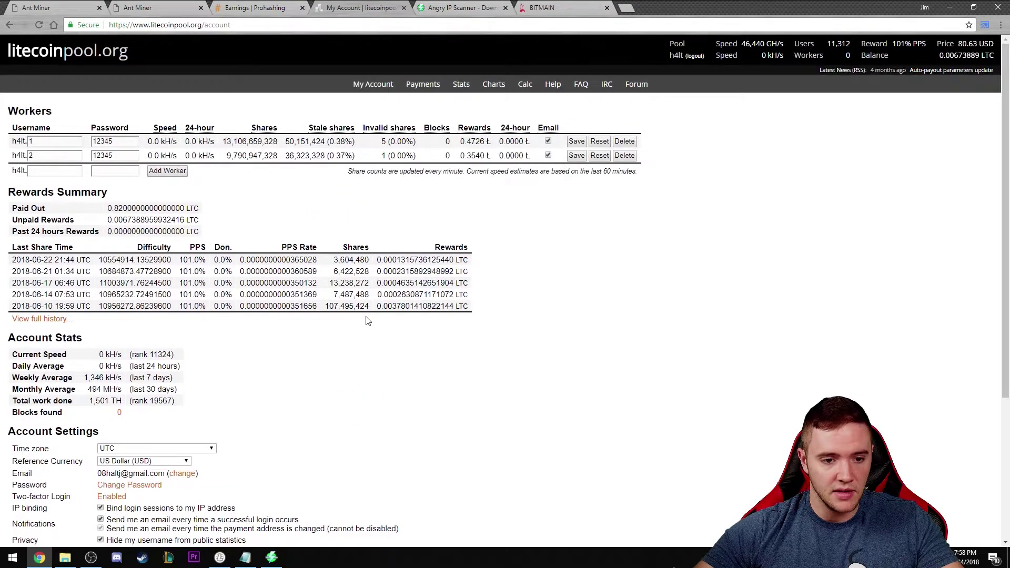
Open the first miner's Advanced Settings and browse the Frequency list, leaving it at 450M.
{"action": "left_click", "coordinate": [61, 5]}
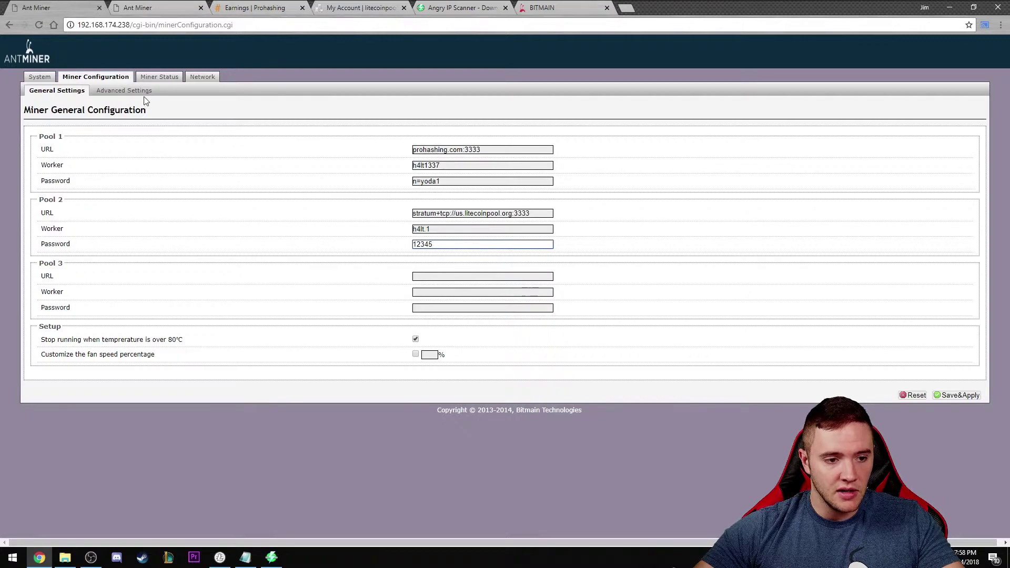
{"action": "left_click", "coordinate": [129, 92]}
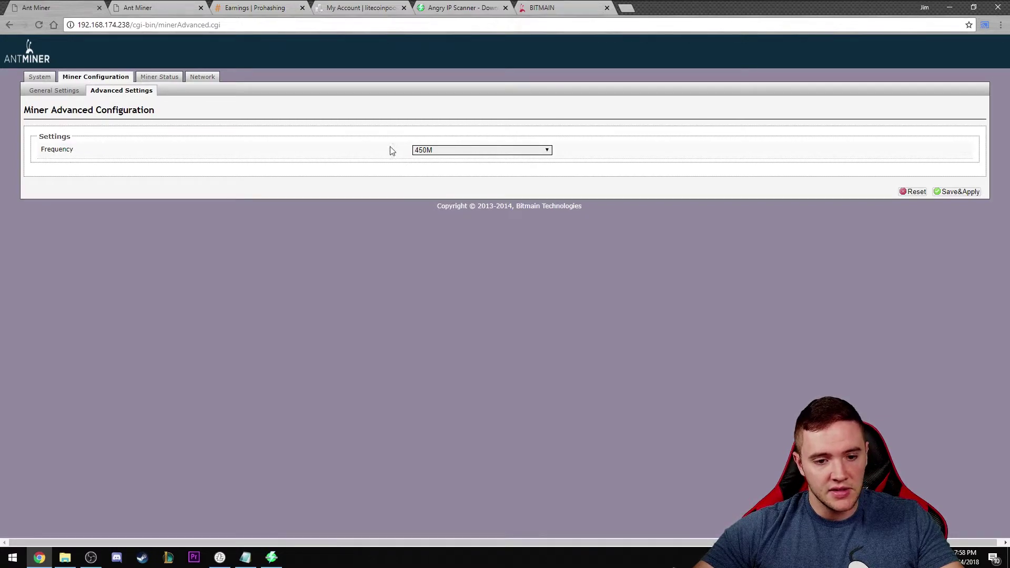
{"action": "left_click", "coordinate": [457, 151]}
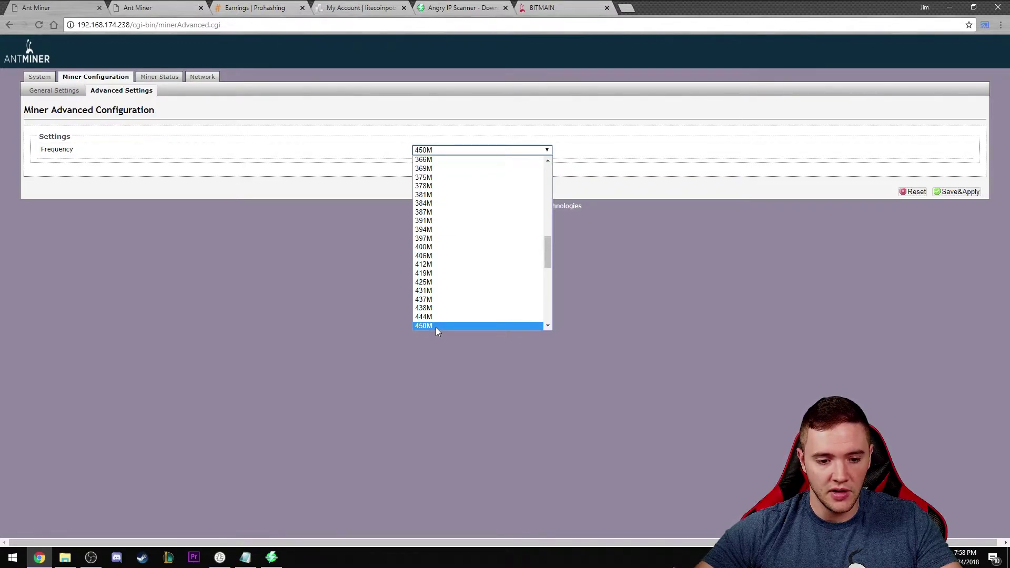
{"action": "scroll", "coordinate": [435, 330], "scroll_direction": "down", "scroll_amount": 1}
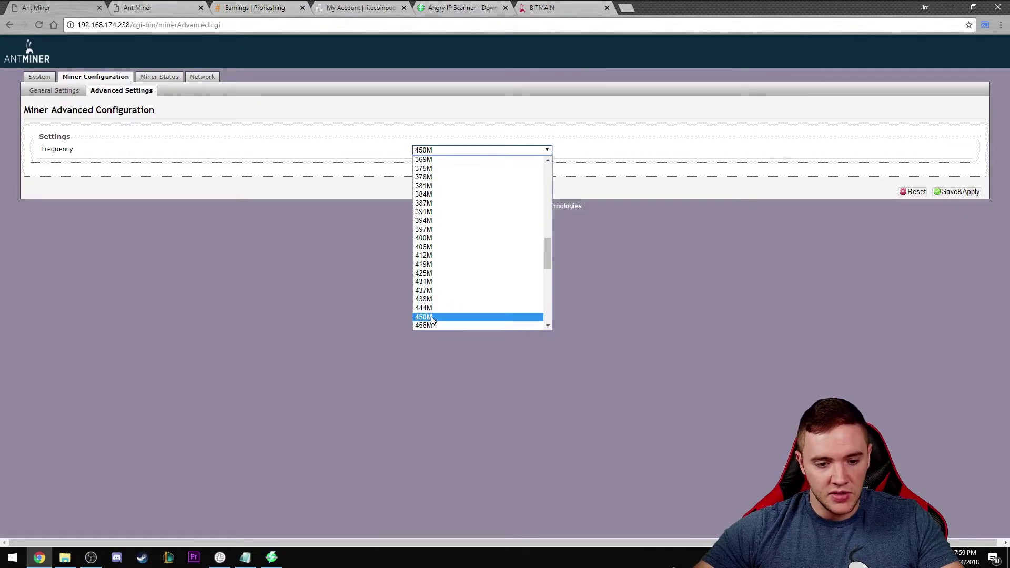
{"action": "left_click", "coordinate": [358, 213]}
{"action": "left_click", "coordinate": [446, 151]}
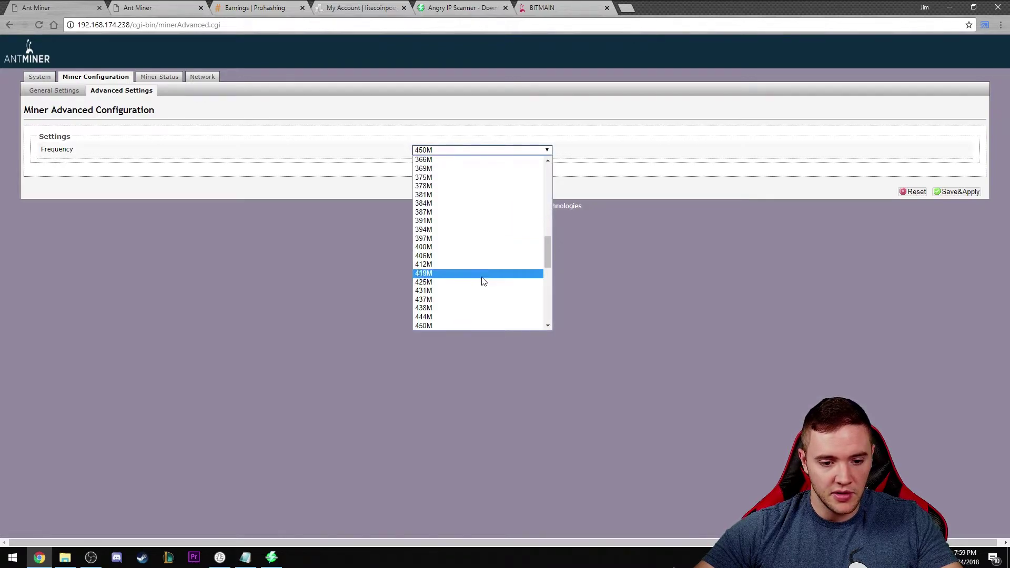
{"action": "scroll", "coordinate": [479, 256], "scroll_direction": "down", "scroll_amount": 3}
{"action": "scroll", "coordinate": [479, 256], "scroll_direction": "down", "scroll_amount": 7}
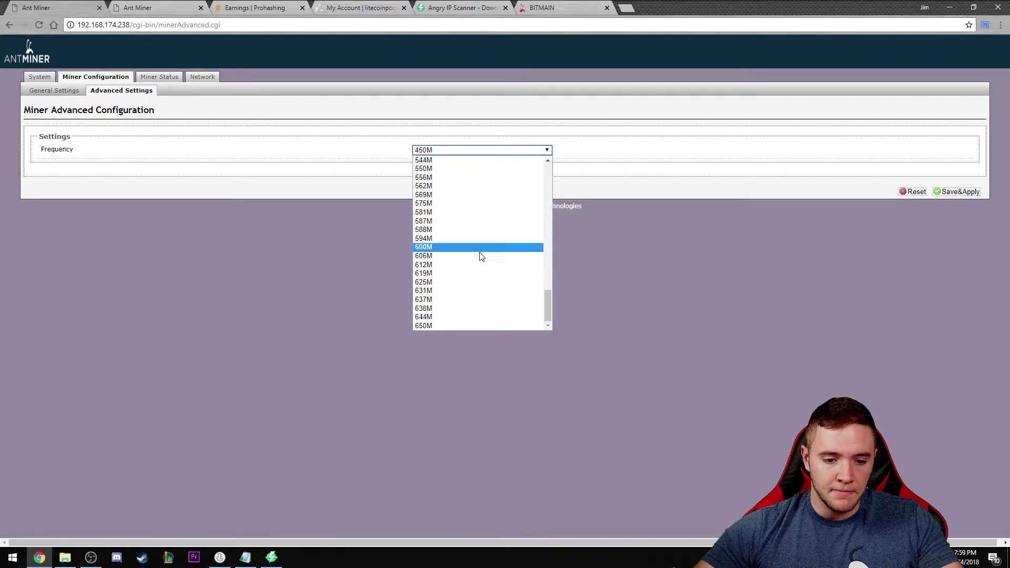
{"action": "left_click", "coordinate": [441, 153]}
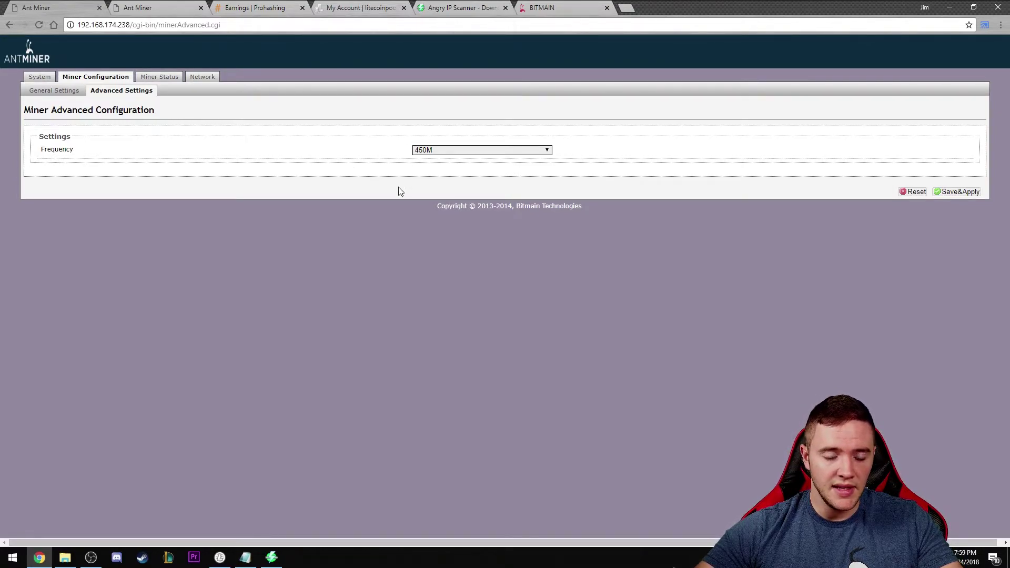
{"action": "left_click", "coordinate": [462, 152]}
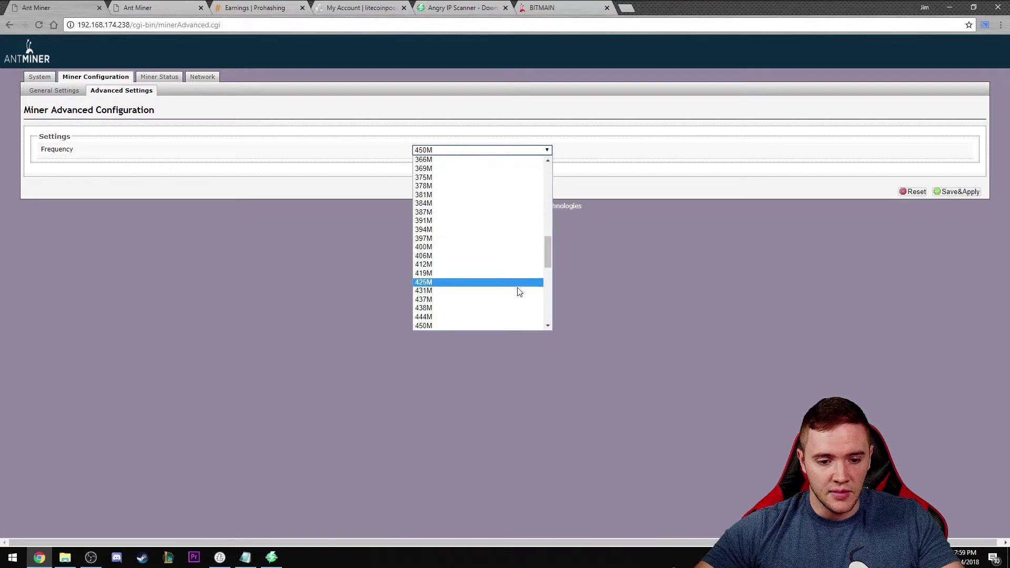
{"action": "scroll", "coordinate": [502, 302], "scroll_direction": "down", "scroll_amount": 3}
{"action": "left_click", "coordinate": [692, 284]}
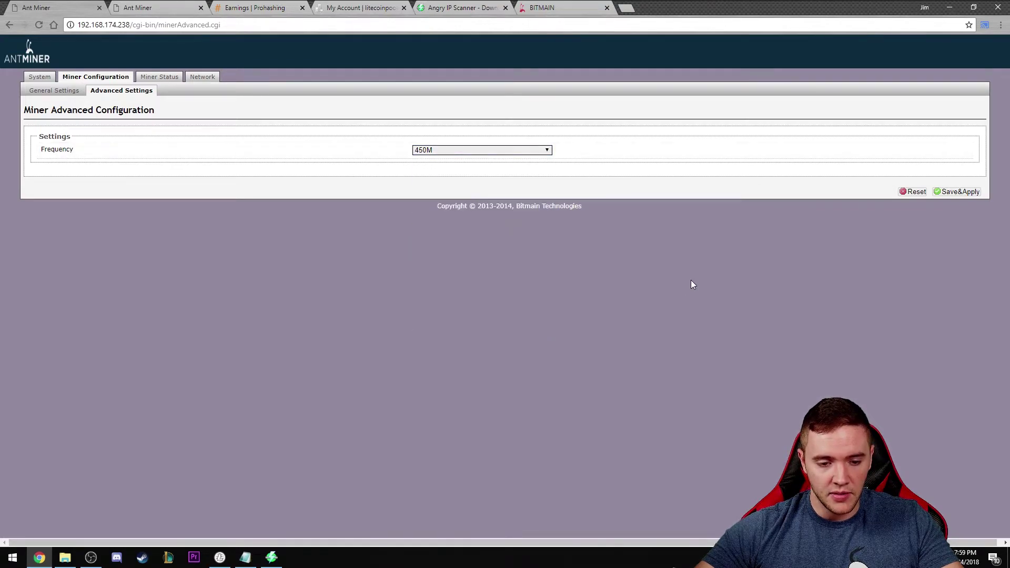
{"action": "left_click", "coordinate": [161, 80]}
{"action": "left_click", "coordinate": [156, 8]}
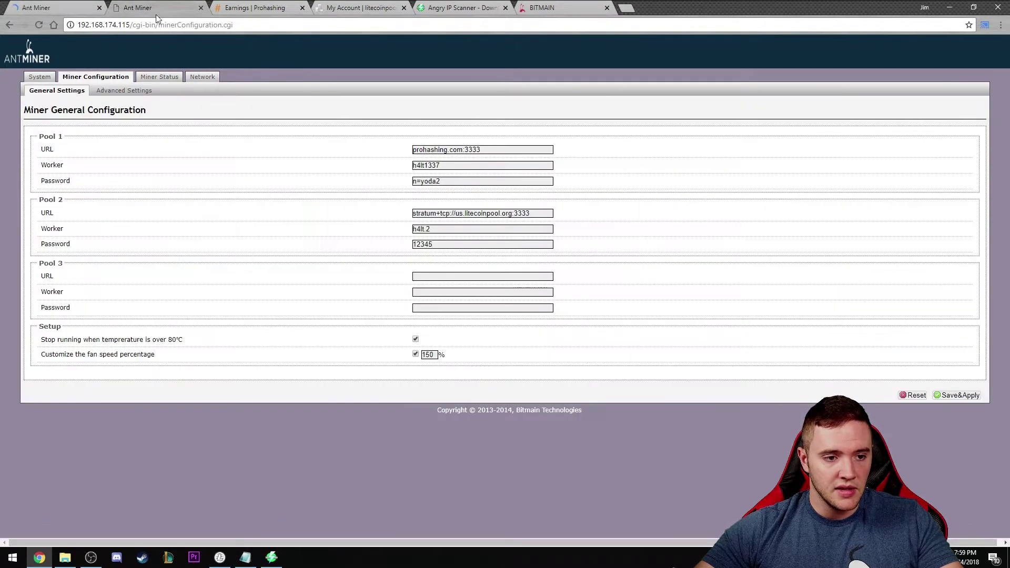
{"action": "left_click", "coordinate": [161, 80]}
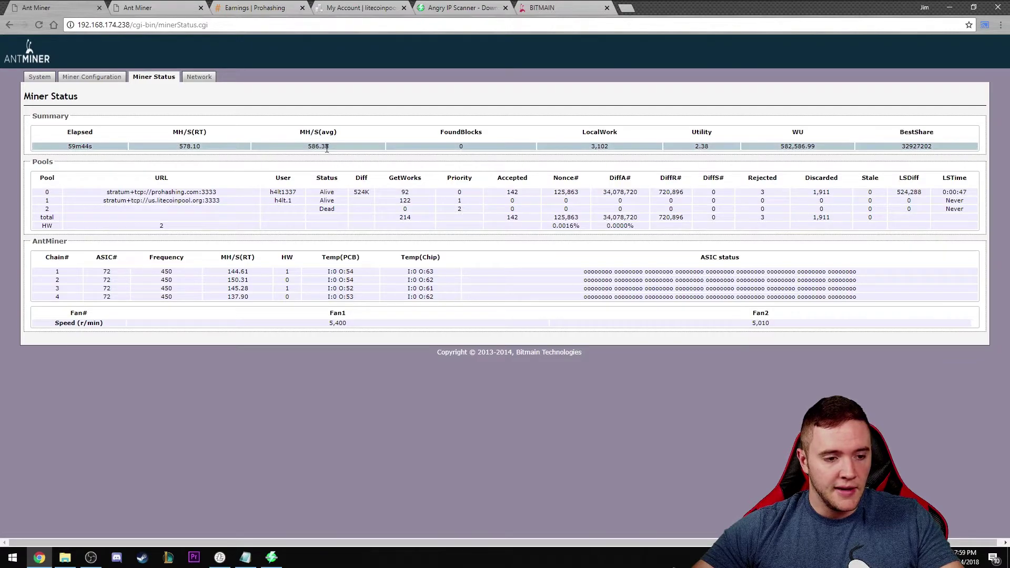
{"action": "left_click_drag", "start_coordinate": [65, 148], "coordinate": [119, 153]}
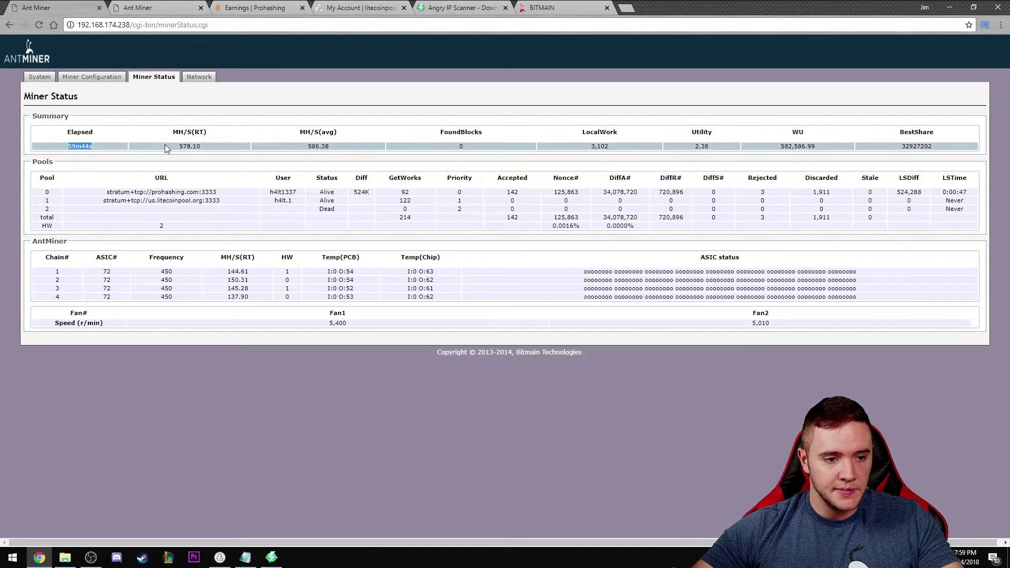
{"action": "left_click", "coordinate": [61, 148]}
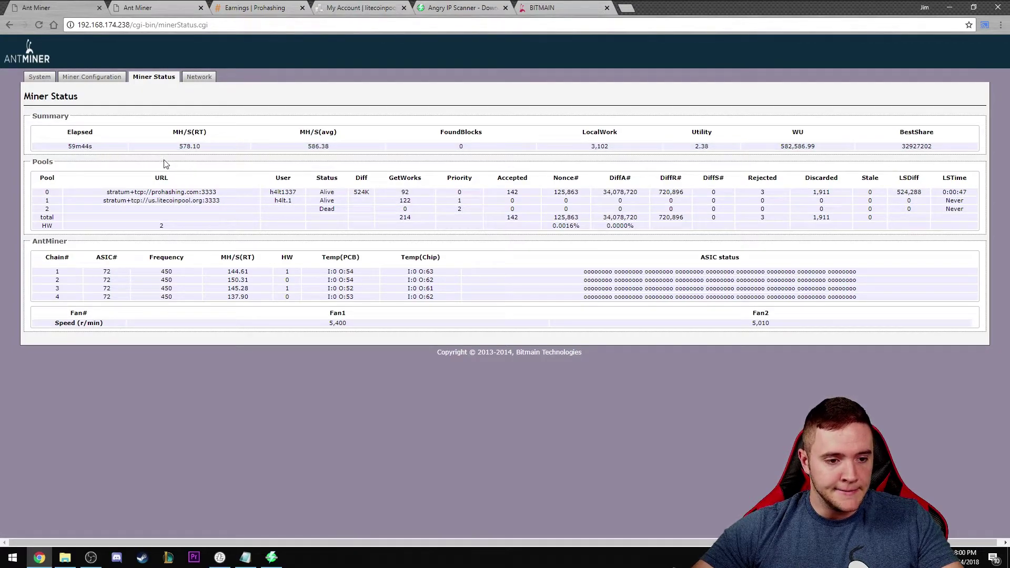
{"action": "double_click", "coordinate": [189, 146]}
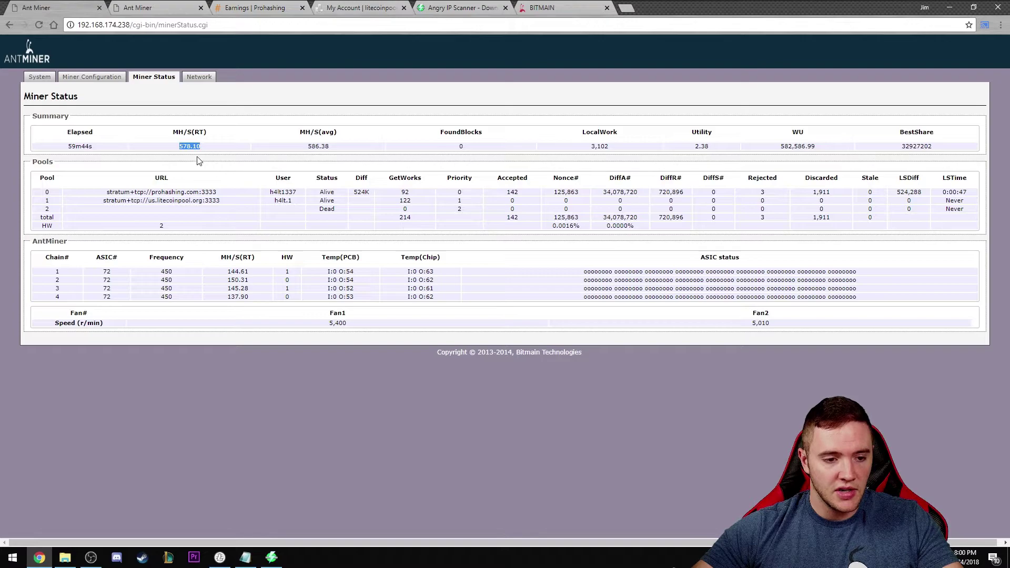
{"action": "double_click", "coordinate": [317, 147]}
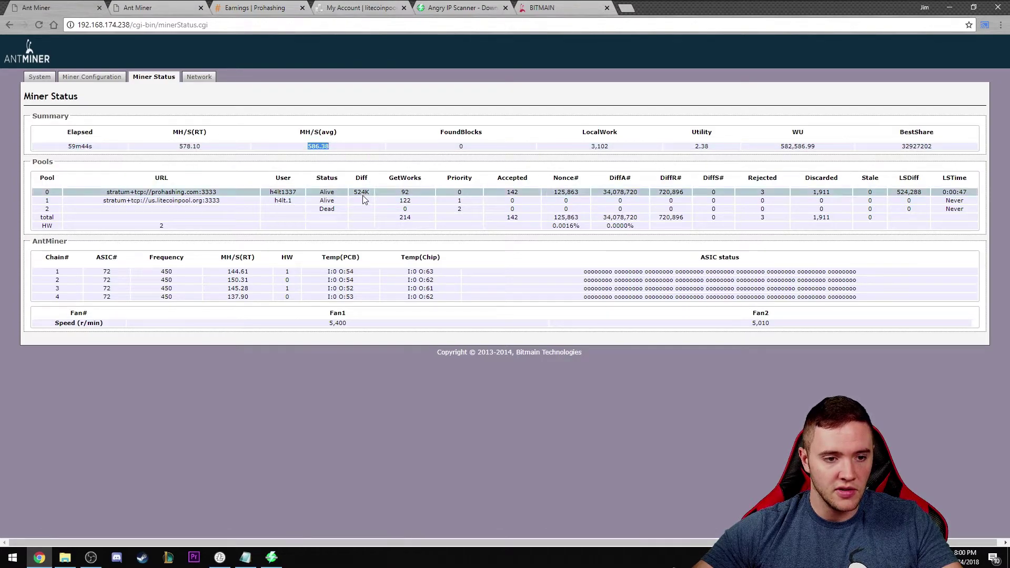
{"action": "left_click", "coordinate": [123, 294]}
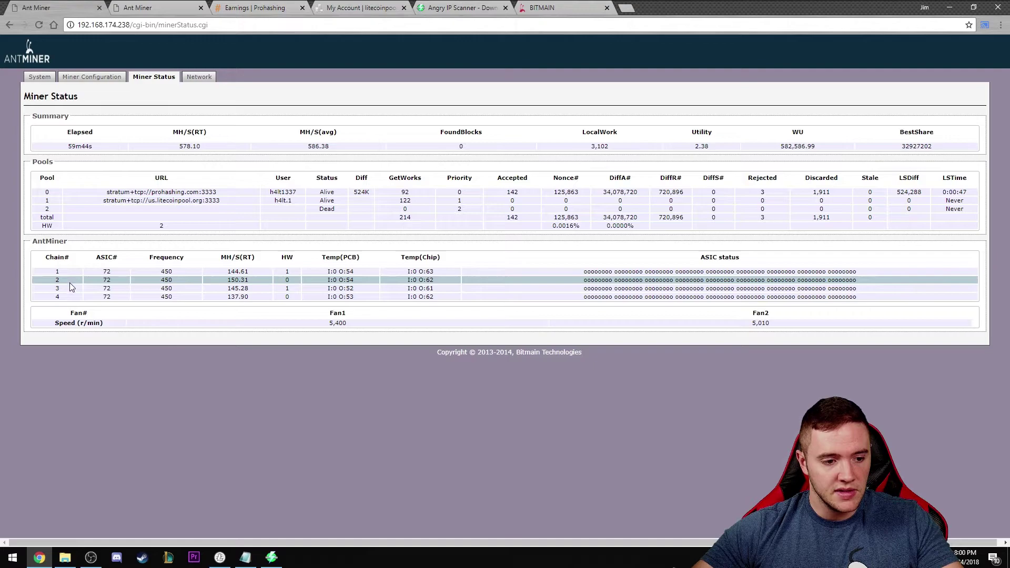
{"action": "double_click", "coordinate": [107, 279]}
{"action": "double_click", "coordinate": [107, 288]}
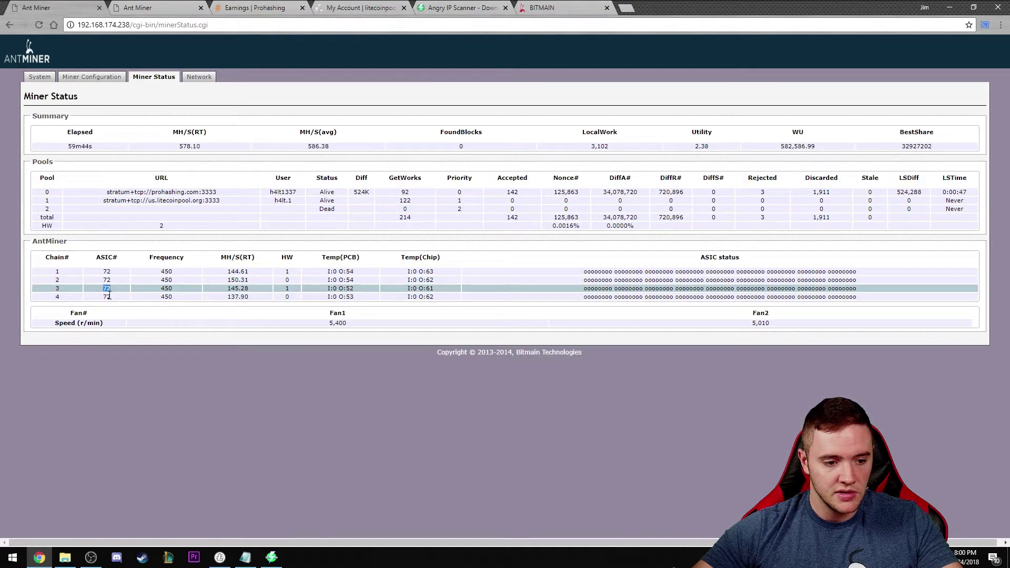
{"action": "left_click_drag", "start_coordinate": [109, 295], "coordinate": [119, 274]}
{"action": "left_click", "coordinate": [121, 276]}
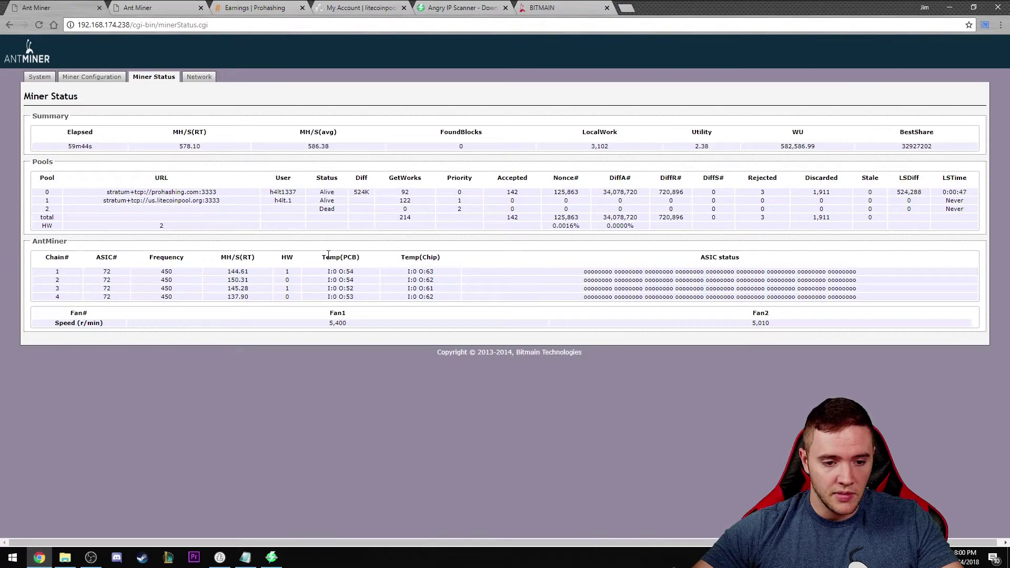
Review the .115 miner's temperature columns and ASIC status for chains 1 to 4.
{"action": "left_click_drag", "start_coordinate": [323, 256], "coordinate": [458, 261]}
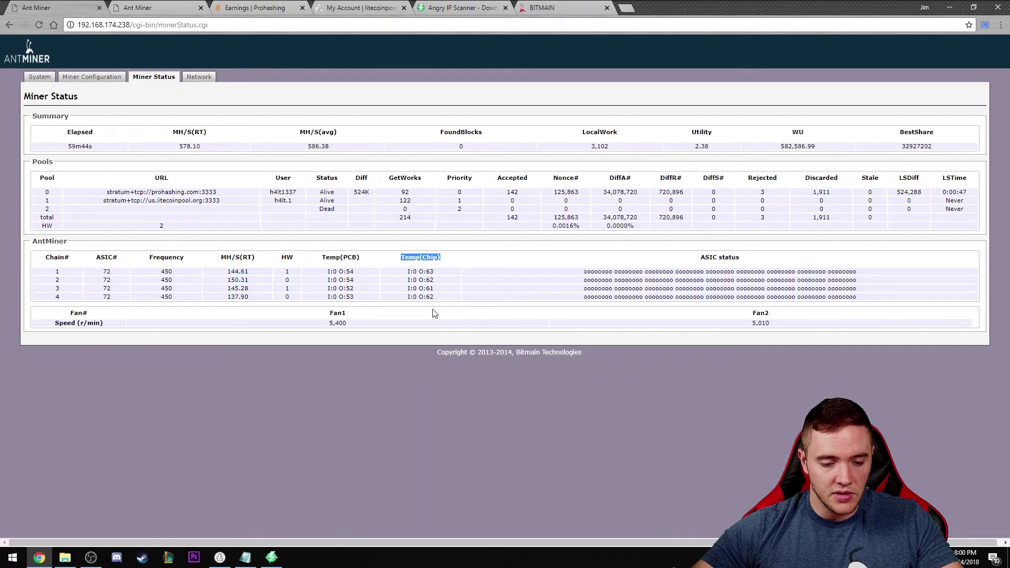
{"action": "left_click", "coordinate": [364, 274]}
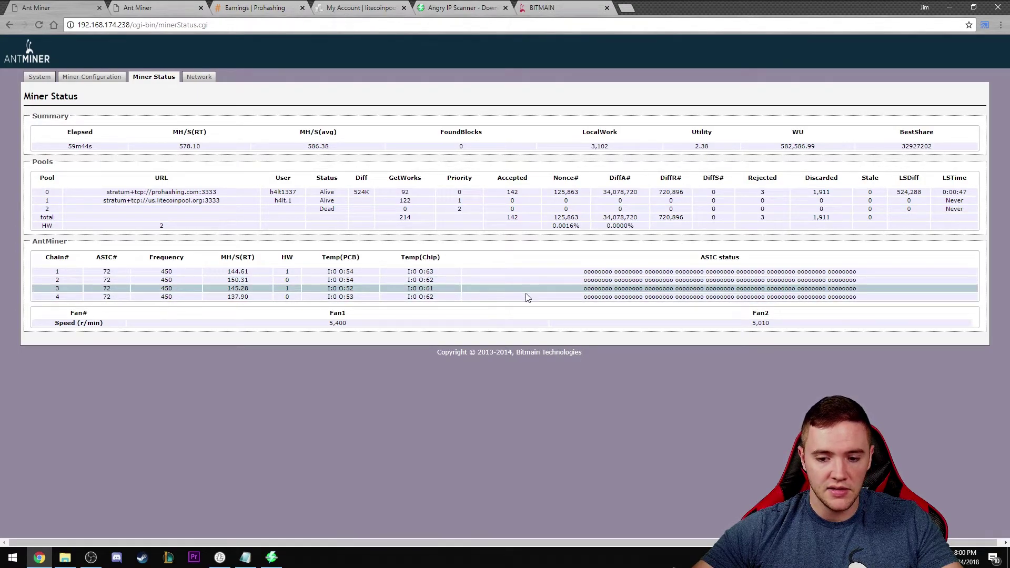
{"action": "left_click_drag", "start_coordinate": [585, 273], "coordinate": [873, 301]}
{"action": "left_click", "coordinate": [874, 304]}
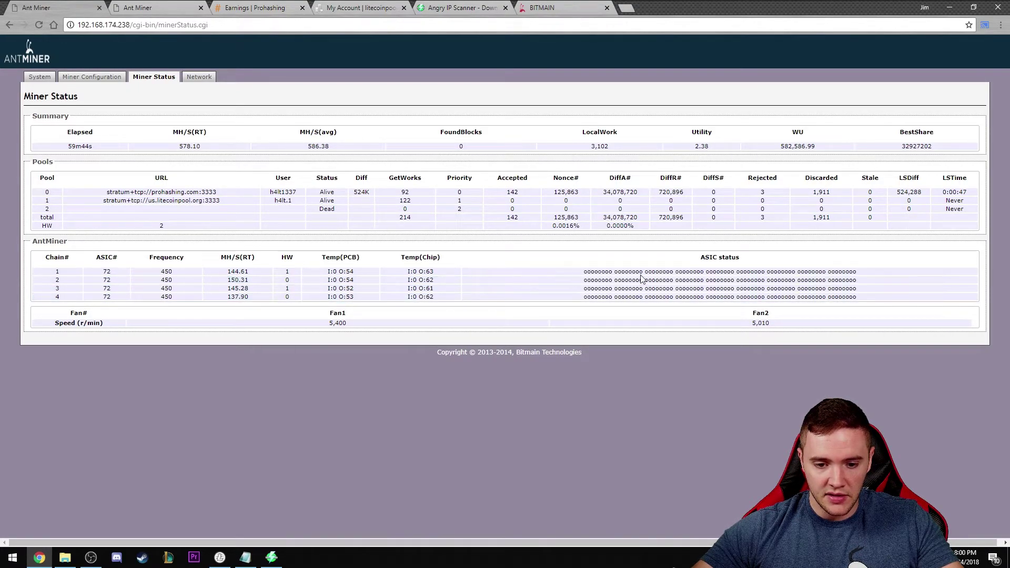
{"action": "left_click_drag", "start_coordinate": [583, 271], "coordinate": [857, 299]}
{"action": "left_click", "coordinate": [107, 280]}
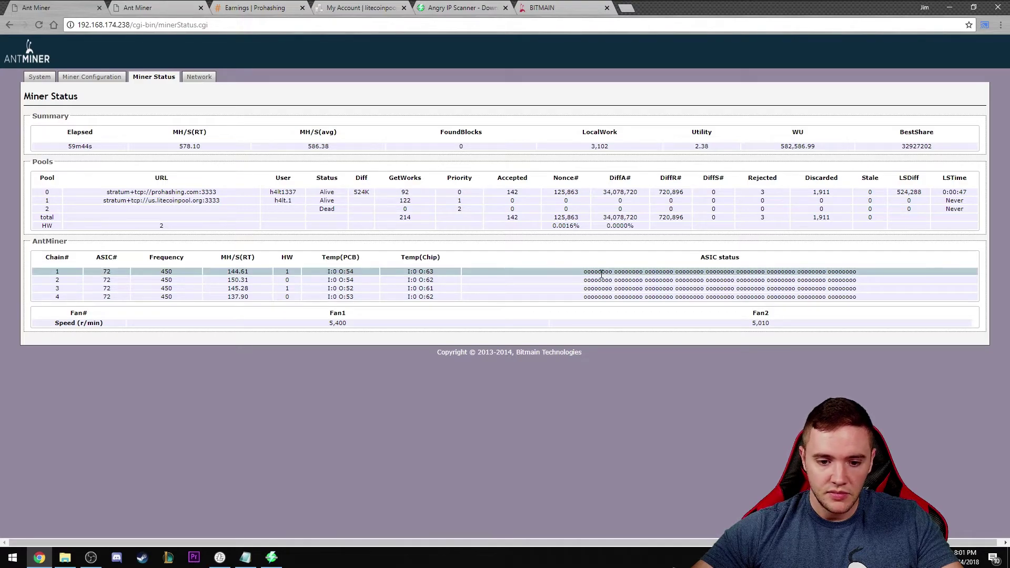
{"action": "mouse_move", "coordinate": [585, 273]}
{"action": "left_mouse_down"}
{"action": "mouse_move", "coordinate": [872, 295]}
{"action": "mouse_move", "coordinate": [578, 267]}
{"action": "left_mouse_up"}
{"action": "left_click", "coordinate": [865, 299]}
{"action": "left_click", "coordinate": [578, 267]}
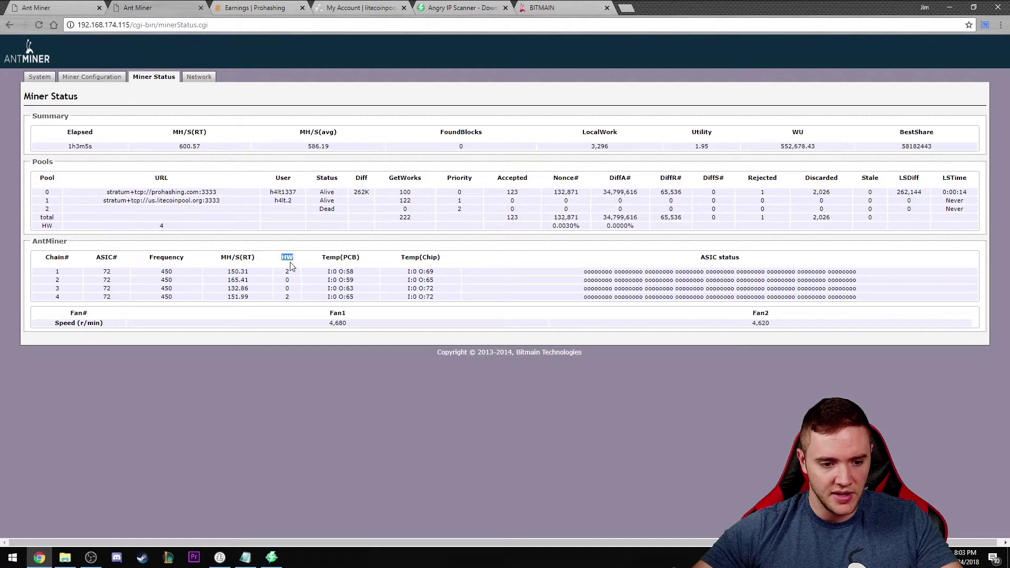
Check the HW error counts for chains 1–4, then go to the Network tab.
{"action": "left_click_drag", "start_coordinate": [291, 270], "coordinate": [288, 270]}
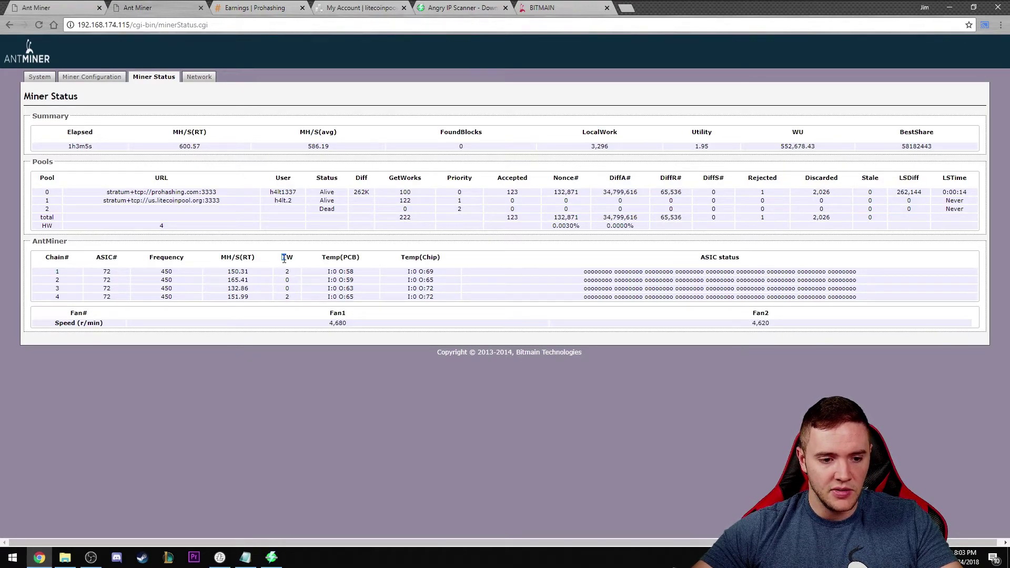
{"action": "left_click", "coordinate": [287, 256]}
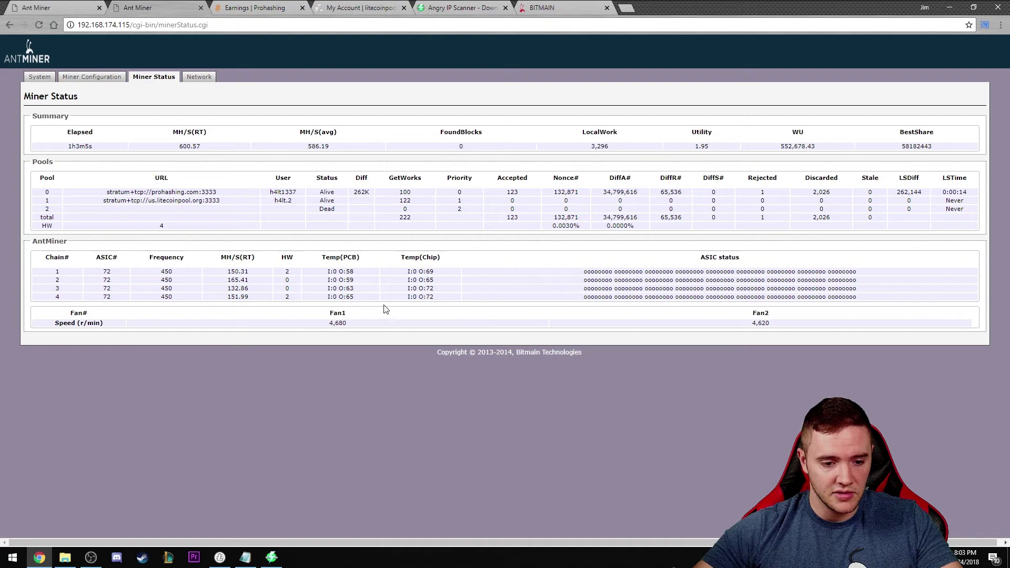
{"action": "left_click_drag", "start_coordinate": [303, 295], "coordinate": [276, 271]}
{"action": "left_click", "coordinate": [276, 271]}
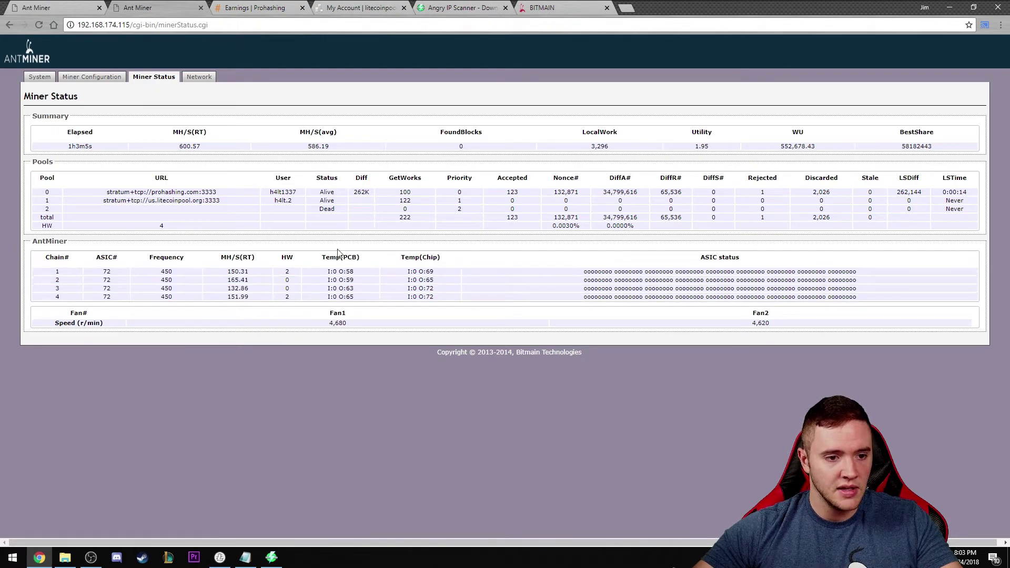
{"action": "left_click", "coordinate": [197, 82]}
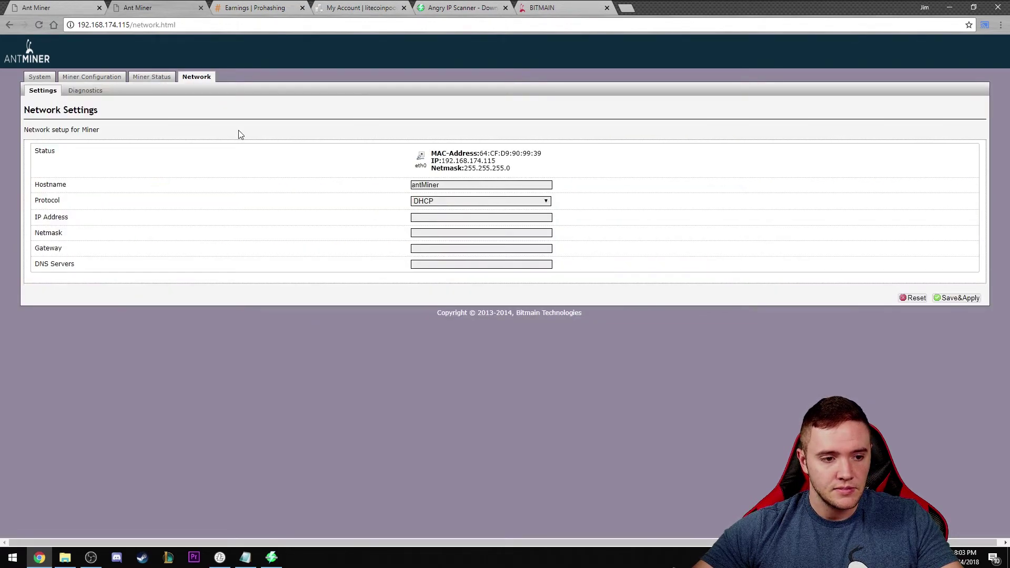
Revisit Miner Status and Network, then inspect the Diagnostics Ping, Traceroute and Nslookup host fields.
{"action": "left_click", "coordinate": [158, 79]}
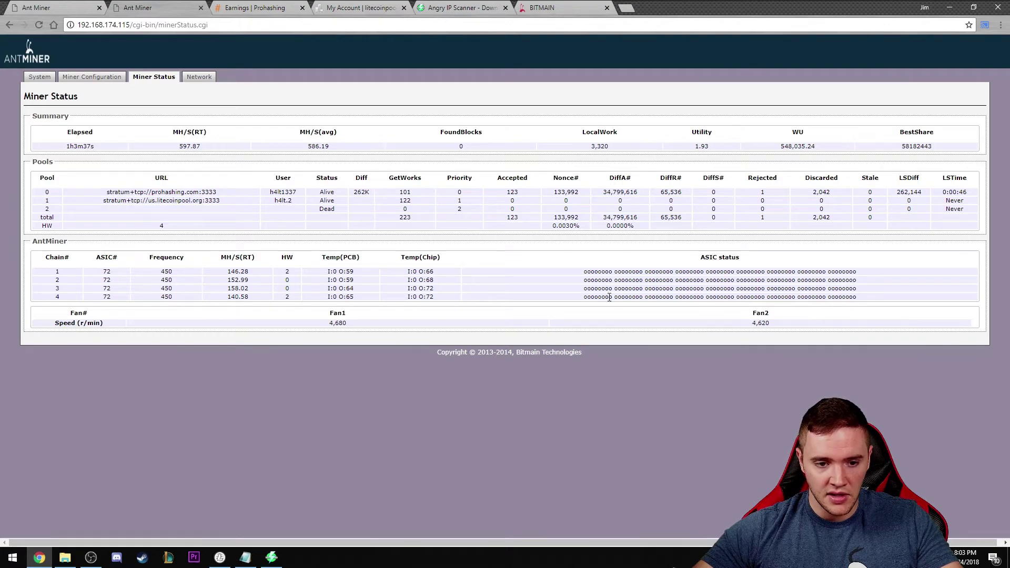
{"action": "left_click", "coordinate": [198, 77]}
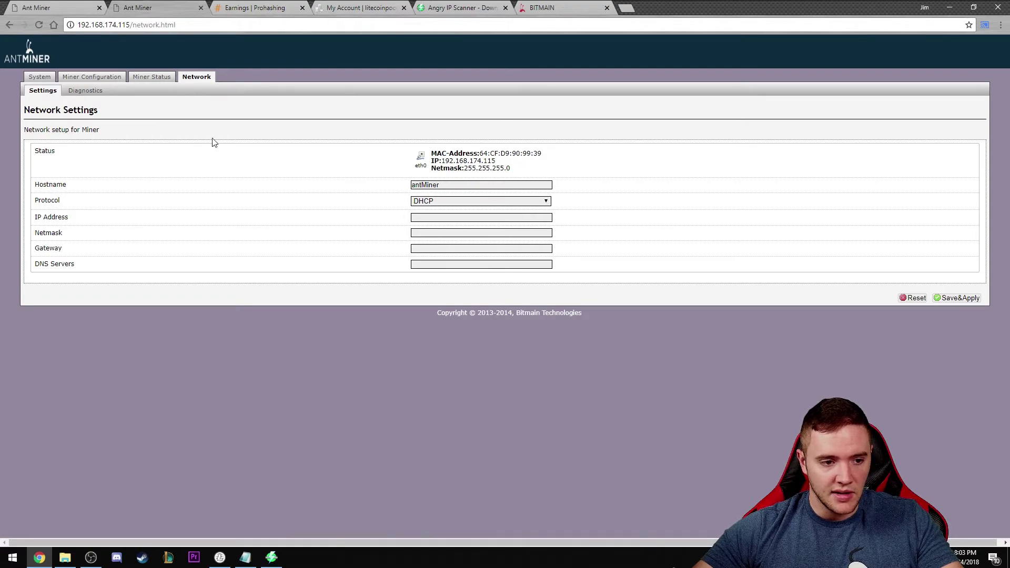
{"action": "left_click", "coordinate": [87, 96]}
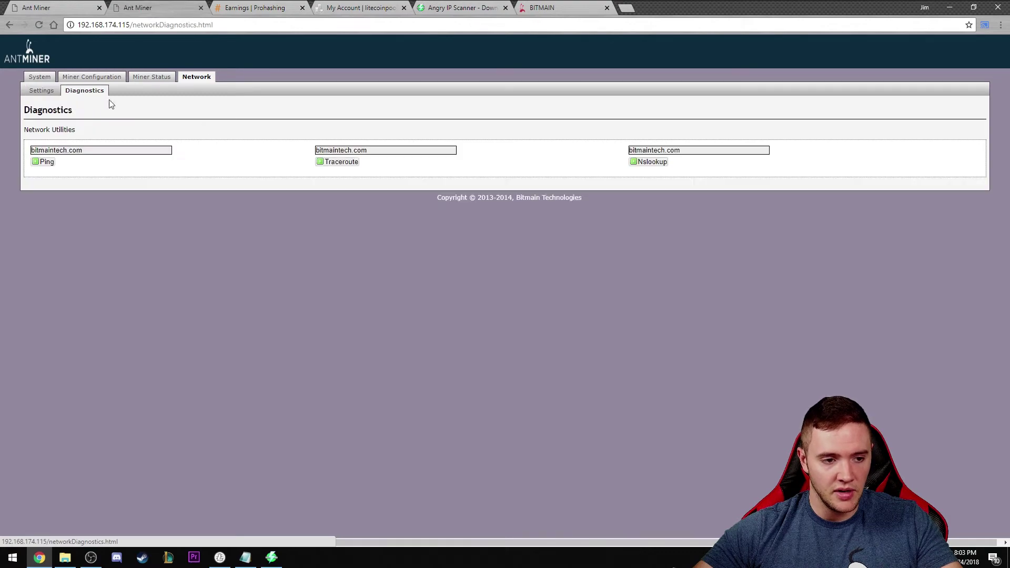
{"action": "left_click", "coordinate": [102, 150]}
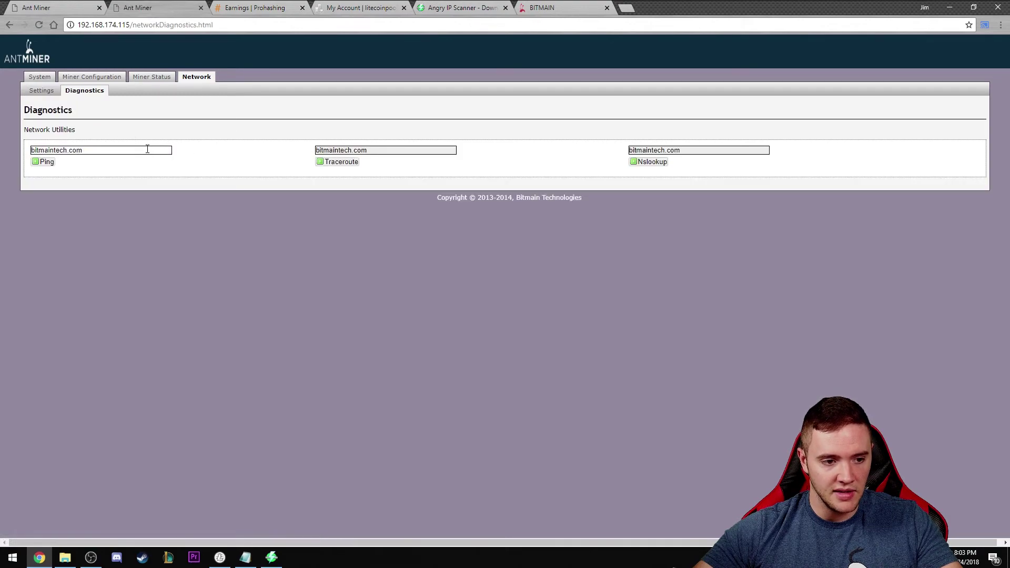
{"action": "left_click", "coordinate": [379, 148]}
{"action": "left_click", "coordinate": [694, 149]}
{"action": "left_click", "coordinate": [388, 151]}
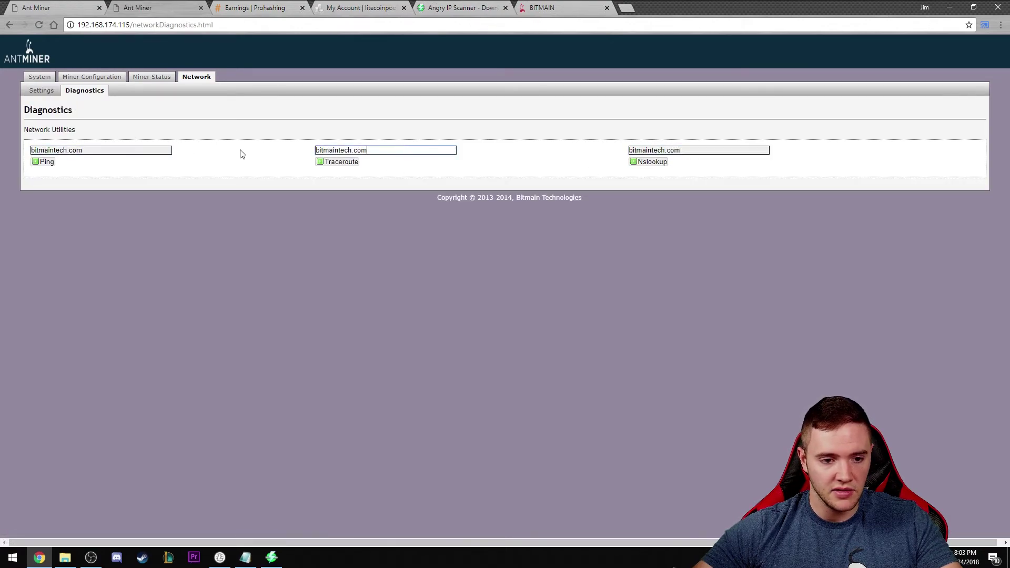
{"action": "left_click", "coordinate": [160, 151]}
{"action": "left_click", "coordinate": [39, 75]}
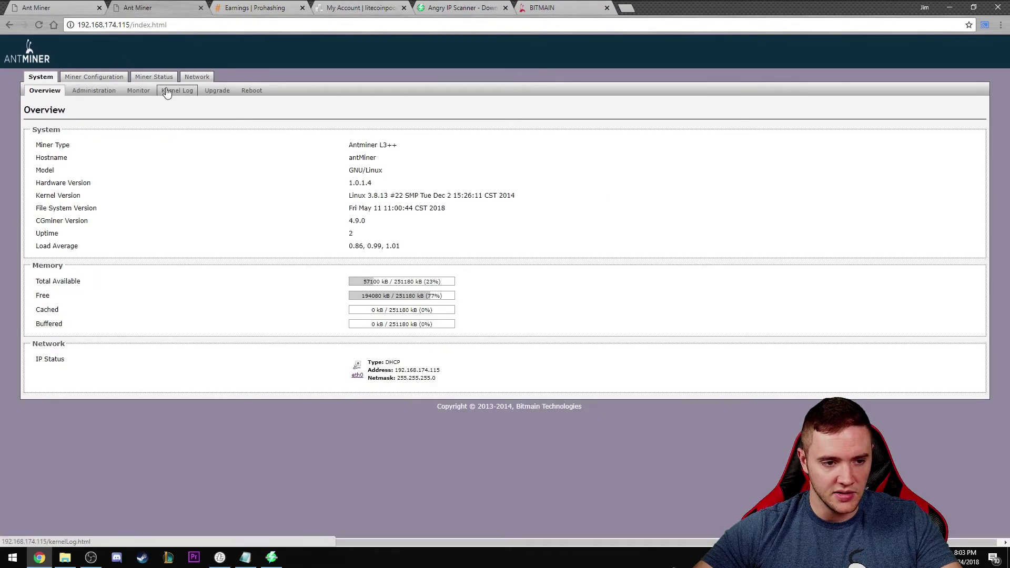
View the Administration password settings and scroll through the Monitor process list.
{"action": "left_click", "coordinate": [97, 94]}
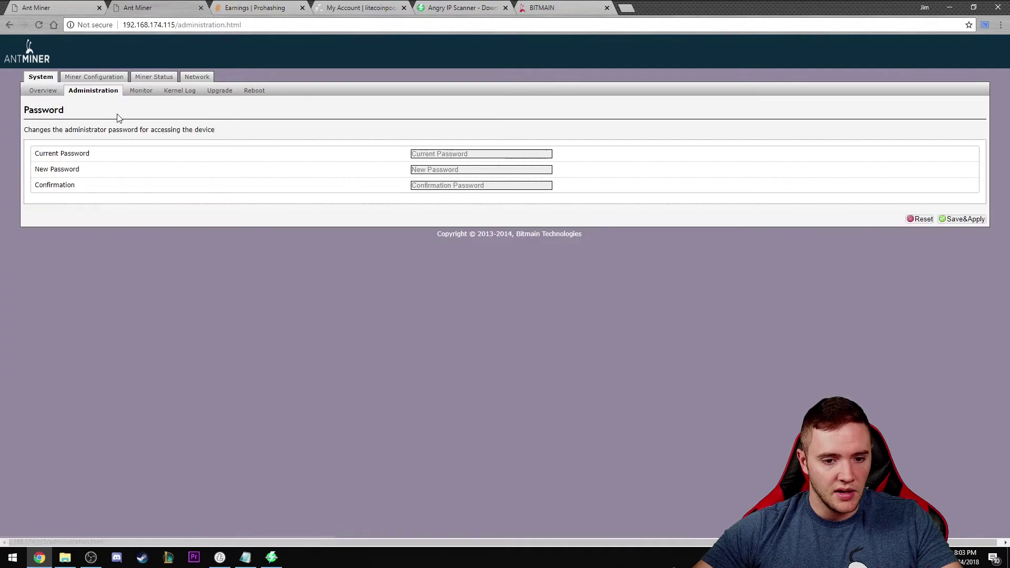
{"action": "left_click", "coordinate": [140, 93]}
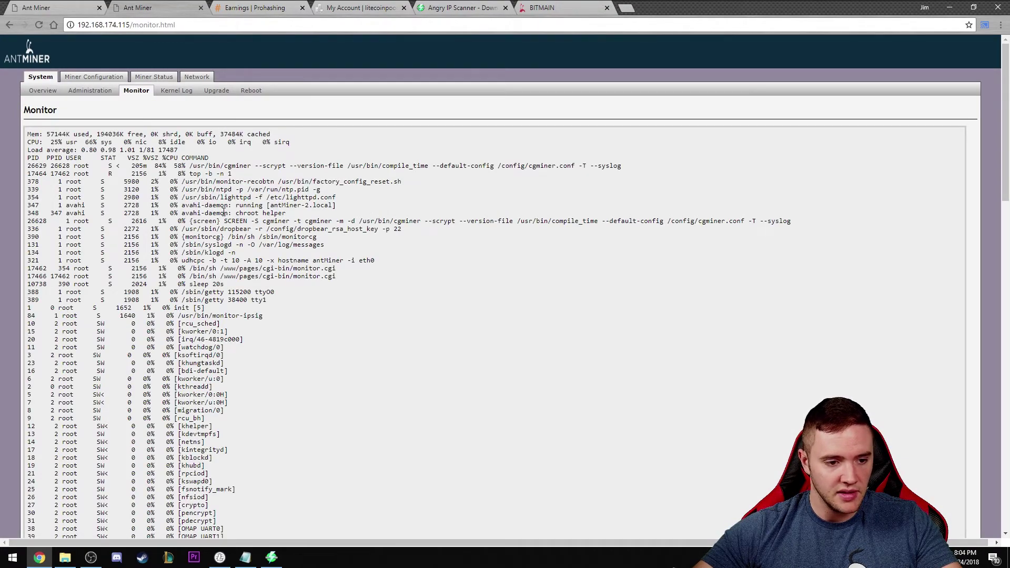
{"action": "scroll", "coordinate": [326, 263], "scroll_direction": "down", "scroll_amount": 3}
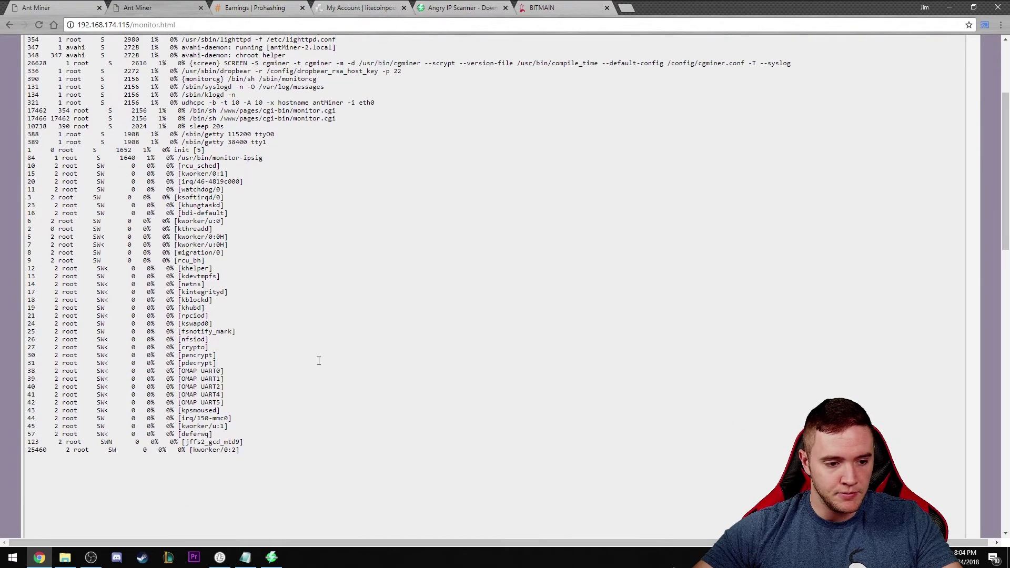
{"action": "scroll", "coordinate": [319, 360], "scroll_direction": "up", "scroll_amount": 3}
{"action": "scroll", "coordinate": [374, 333], "scroll_direction": "down", "scroll_amount": 2}
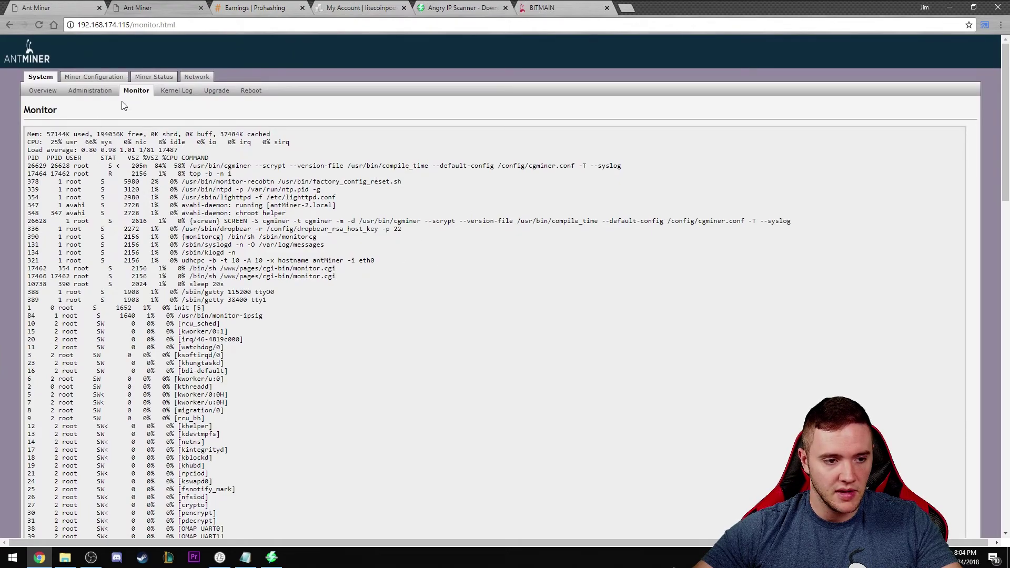
Scroll through the Kernel Log, then go back twice in the page history.
{"action": "left_click", "coordinate": [175, 91]}
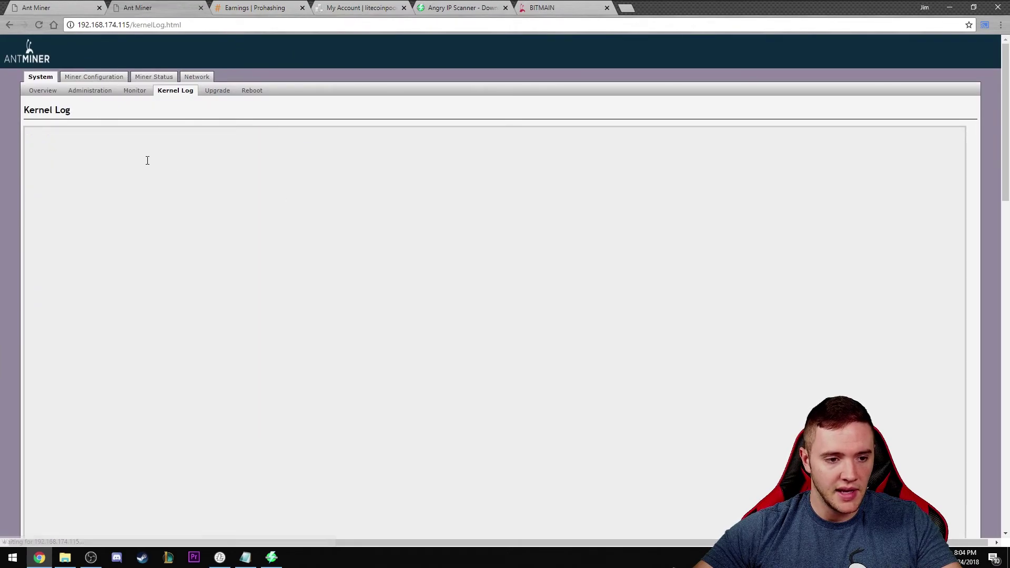
{"action": "scroll", "coordinate": [146, 189], "scroll_direction": "down", "scroll_amount": 5}
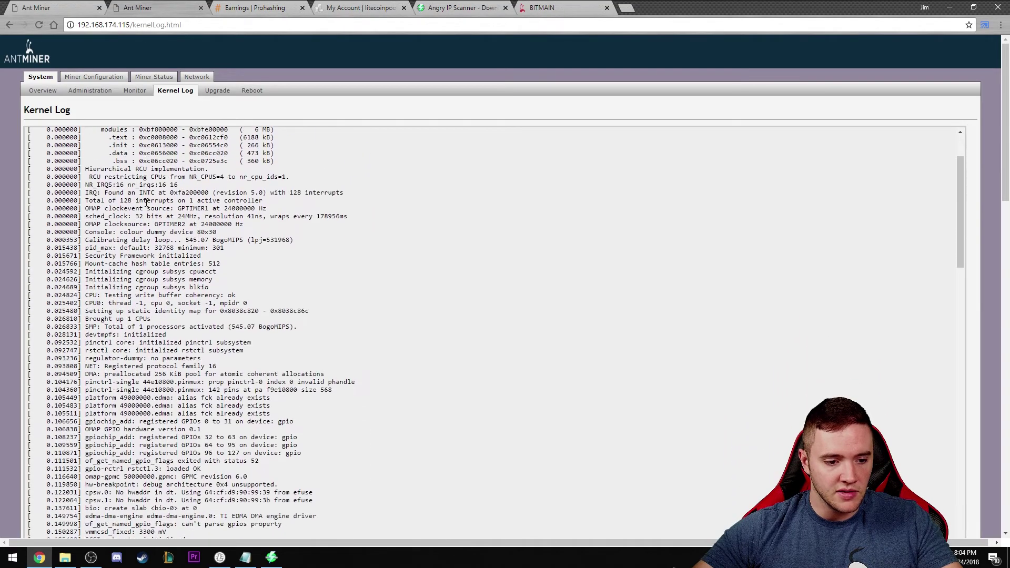
{"action": "scroll", "coordinate": [147, 202], "scroll_direction": "down", "scroll_amount": 15}
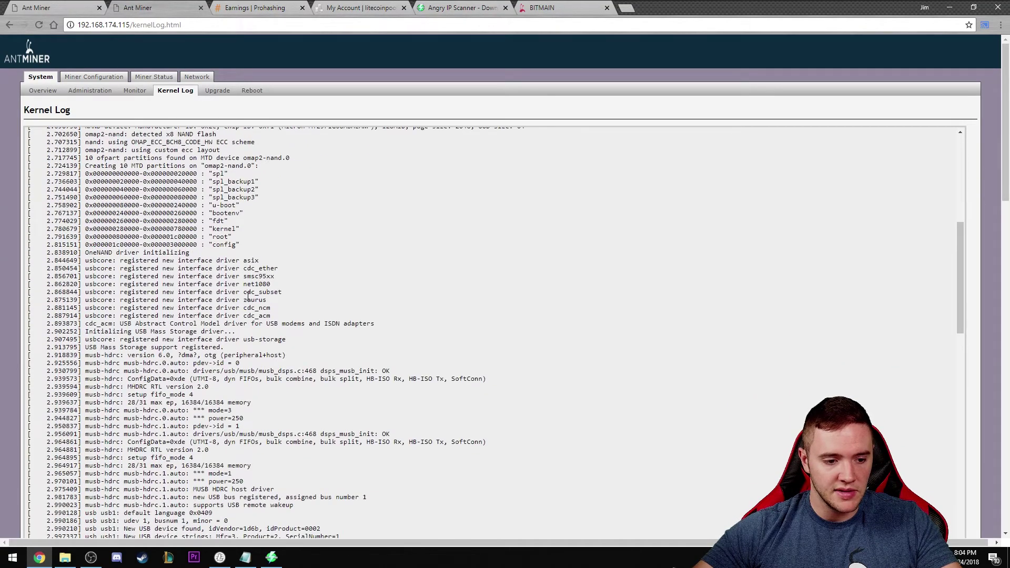
{"action": "scroll", "coordinate": [249, 296], "scroll_direction": "up", "scroll_amount": 15}
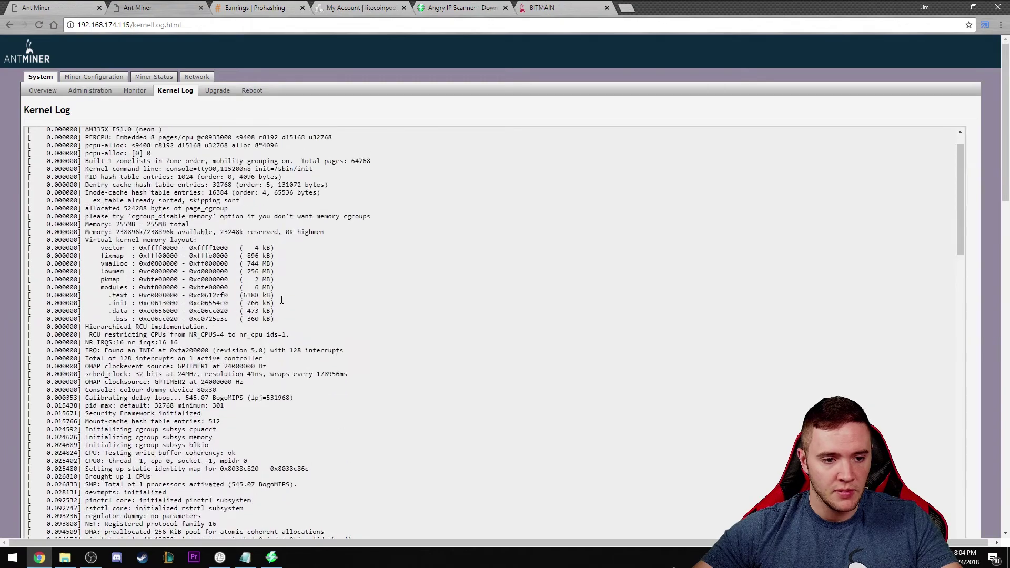
{"action": "scroll", "coordinate": [274, 241], "scroll_direction": "up", "scroll_amount": 3}
{"action": "key", "text": "alt+Left"}
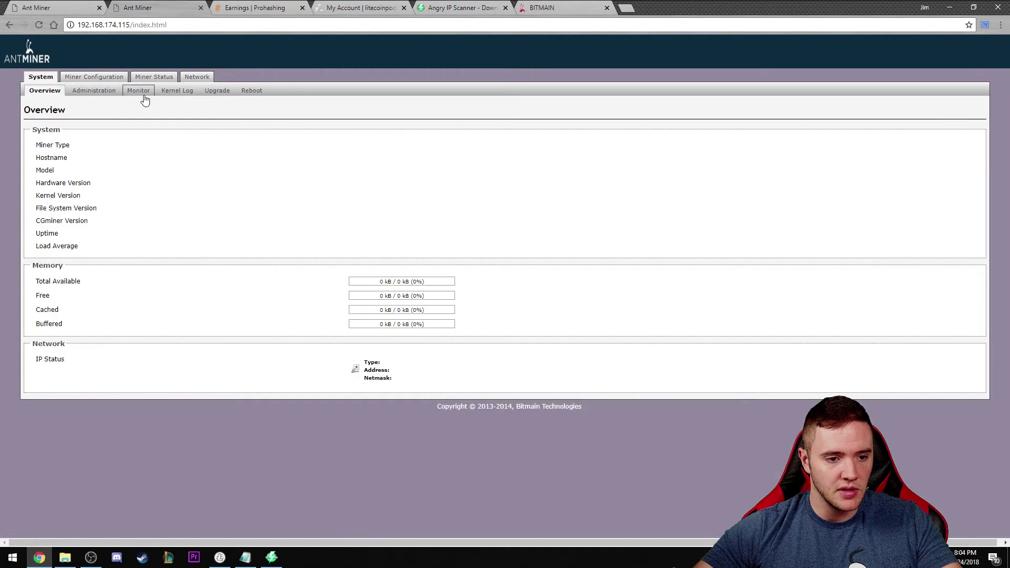
{"action": "key", "text": "alt+Left"}
{"action": "left_click", "coordinate": [42, 78]}
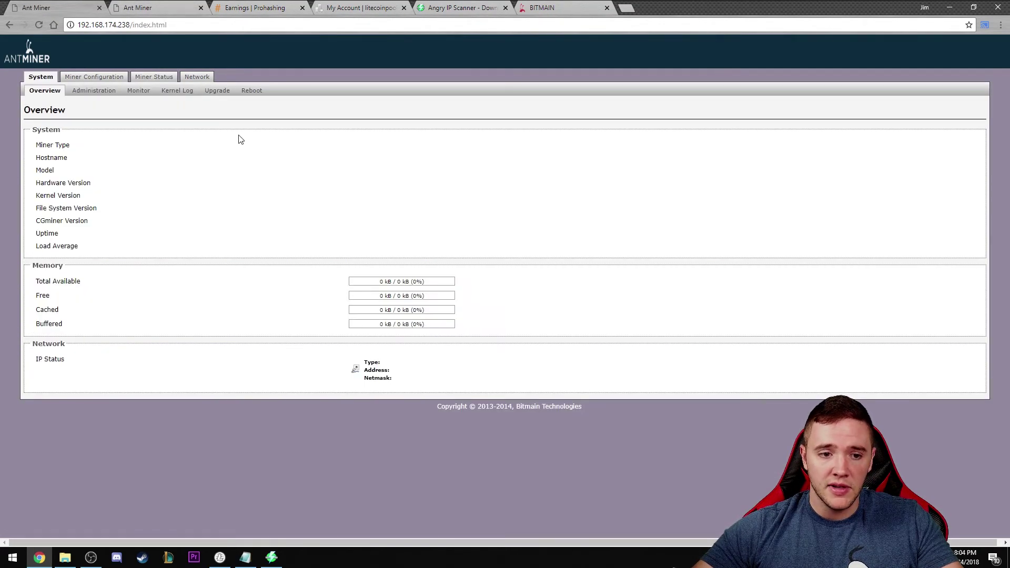